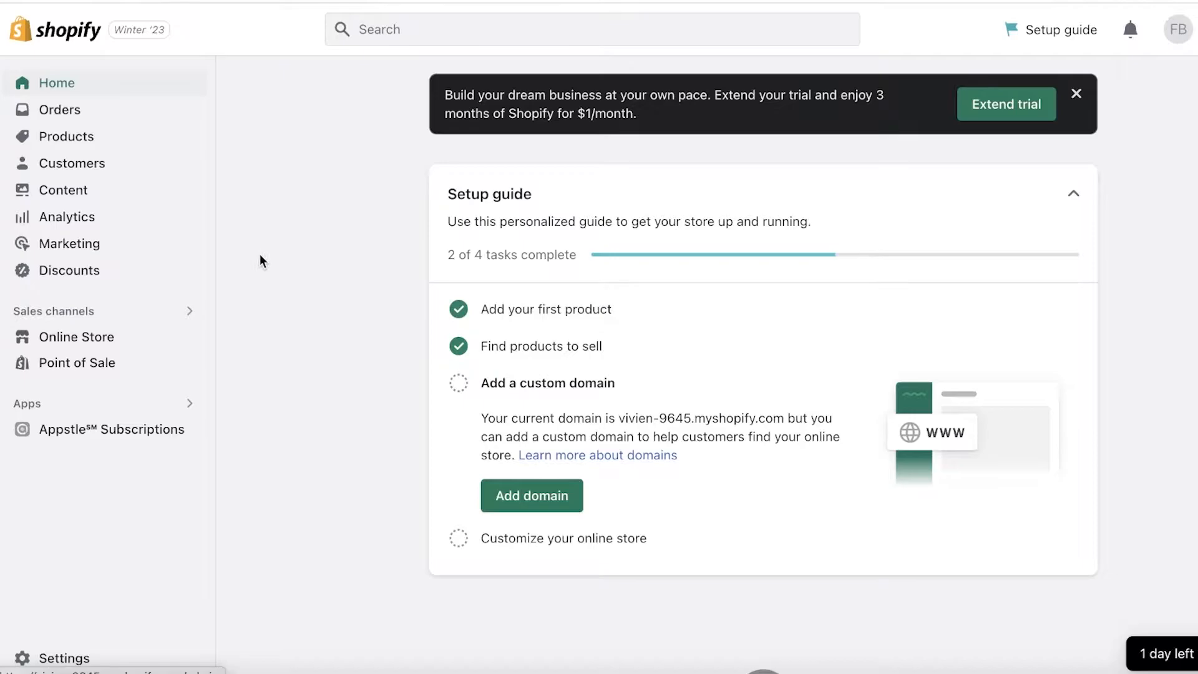
- Open the blouse product in the product list and review its media, pricing, inventory, shipping and variant sections
click(115, 136)
click(590, 227)
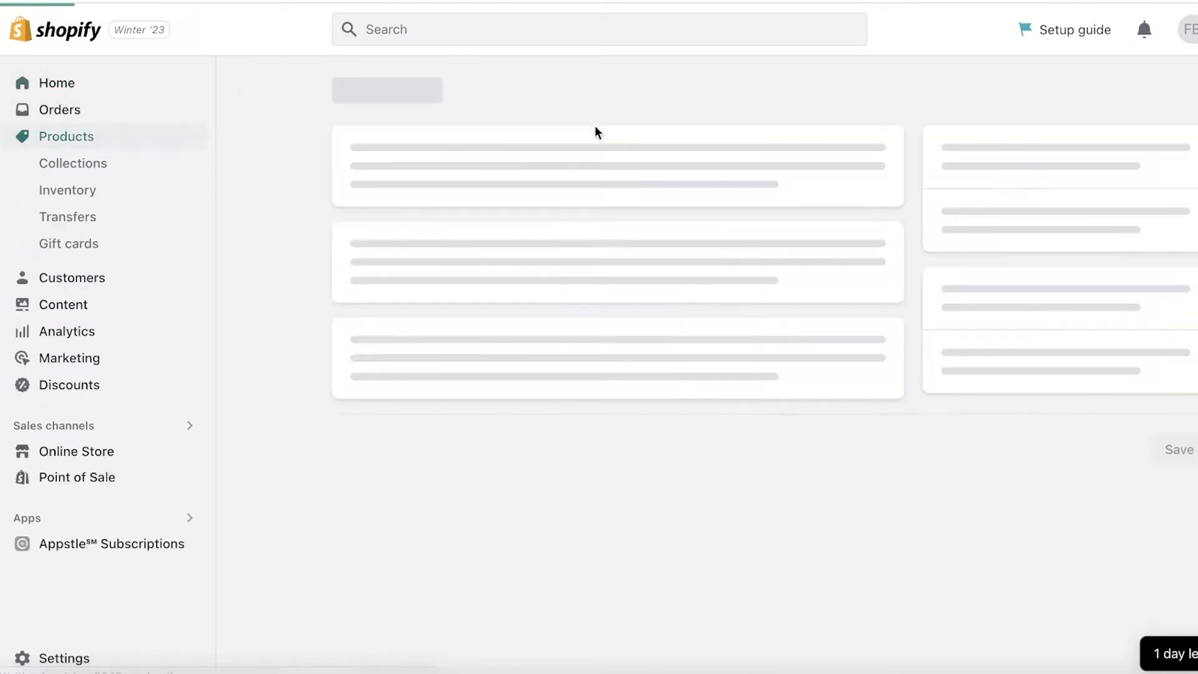
scroll(652, 180, down, 15)
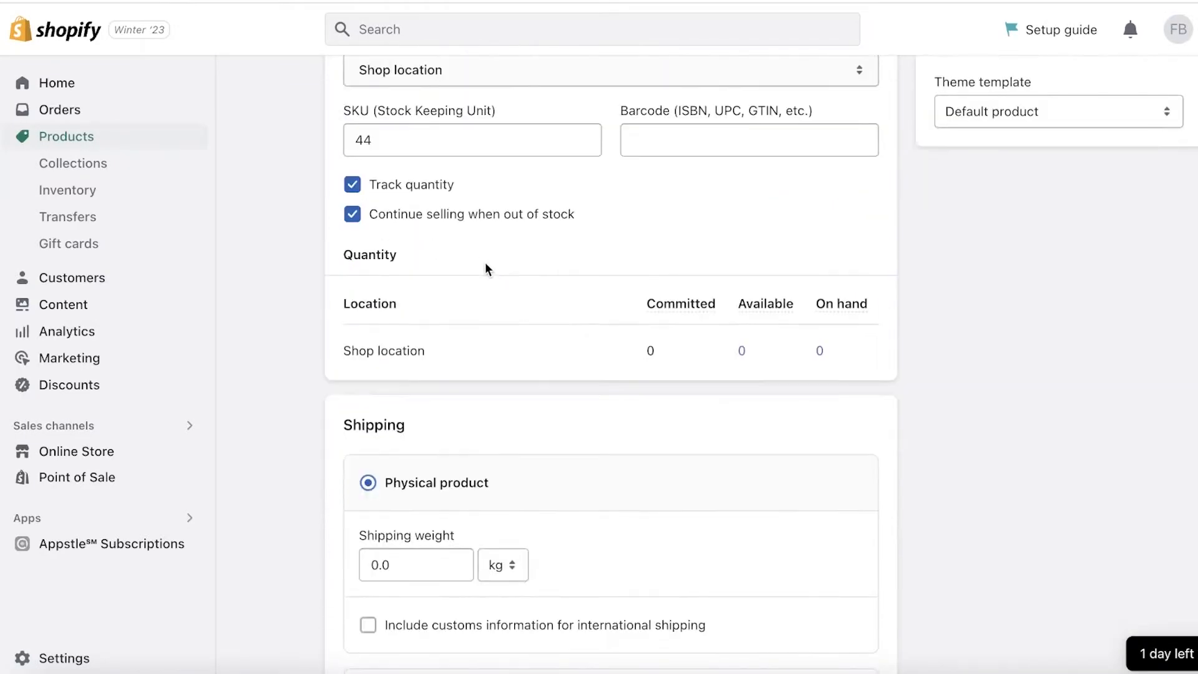
scroll(440, 240, down, 10)
scroll(503, 262, up, 7)
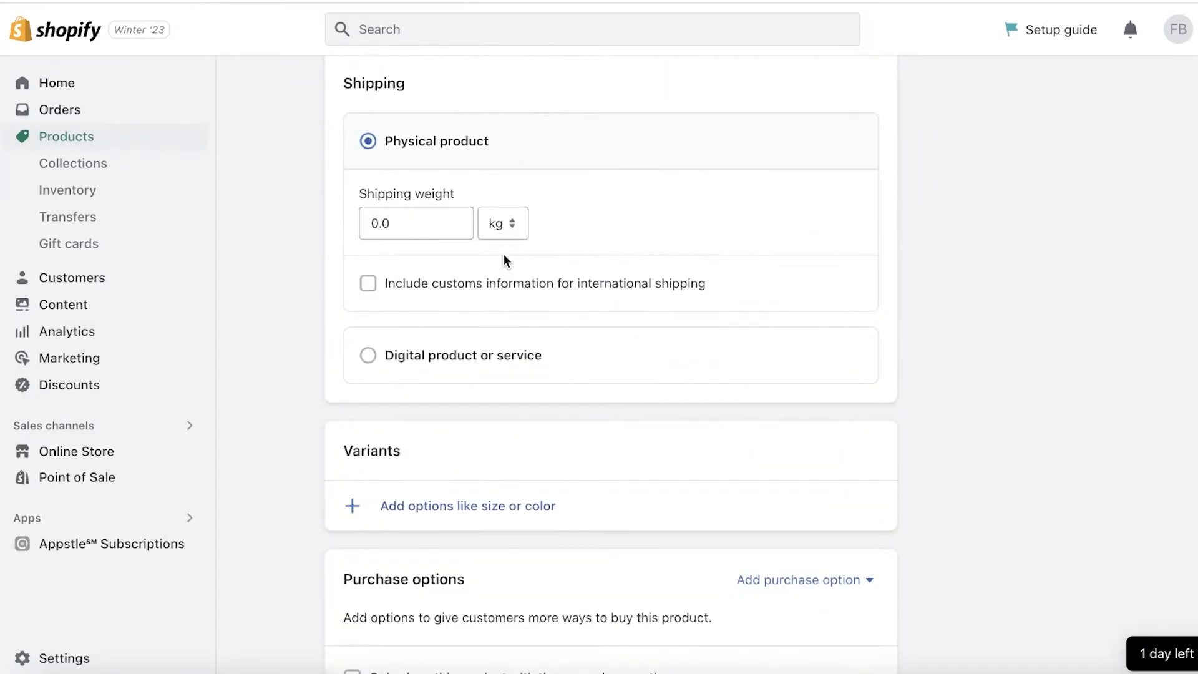
scroll(505, 255, up, 1)
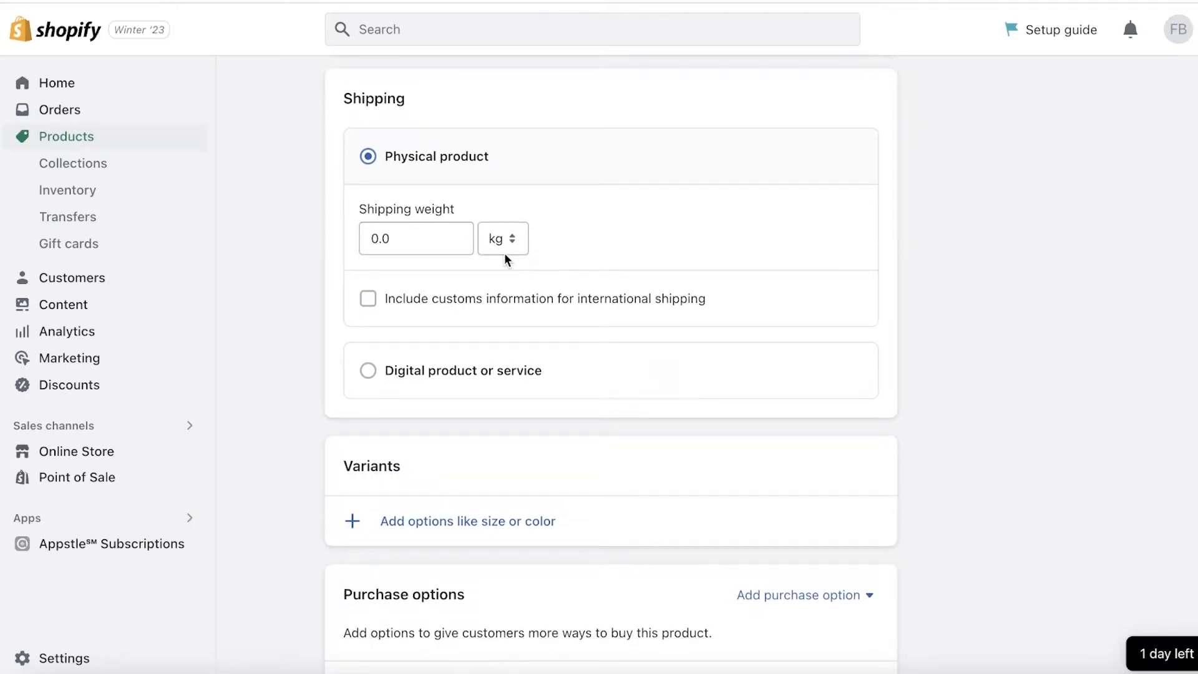
scroll(466, 263, up, 1)
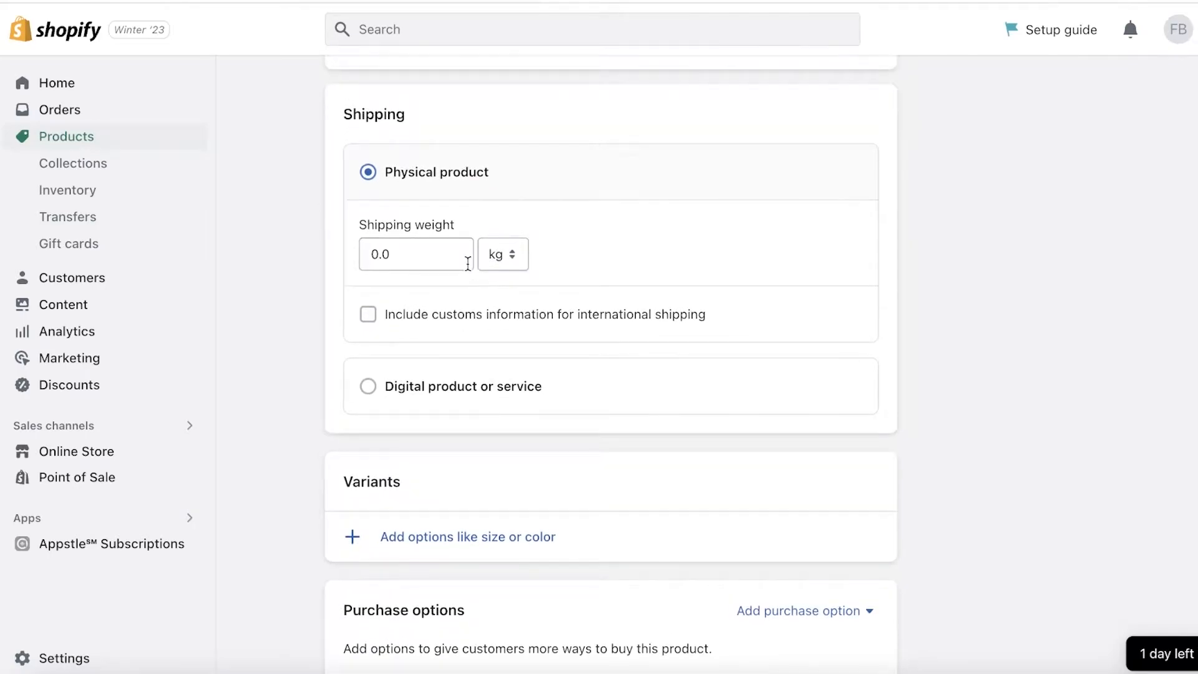
scroll(436, 285, up, 8)
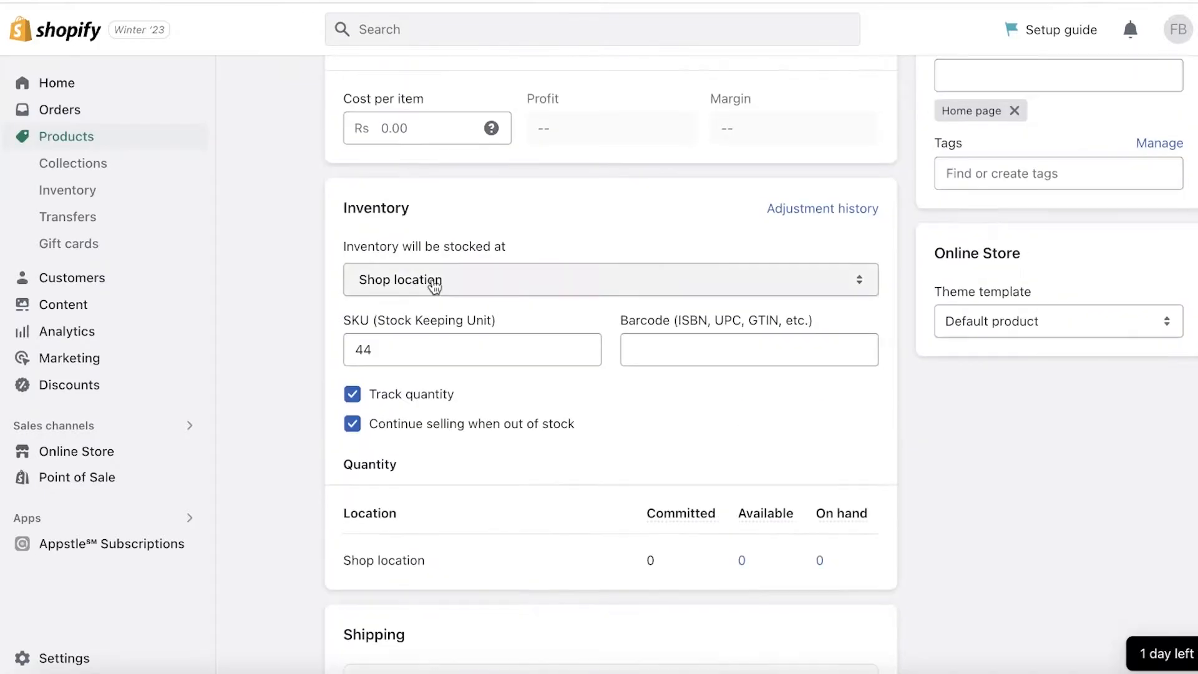
scroll(1018, 273, up, 3)
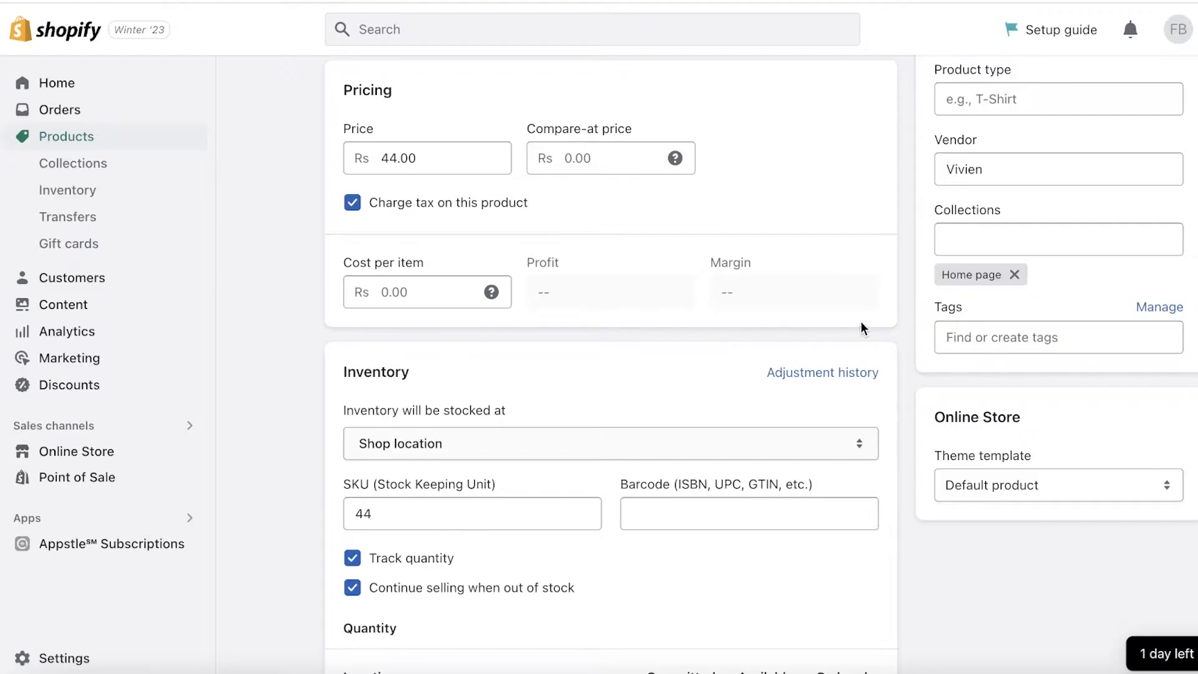
scroll(846, 327, up, 6)
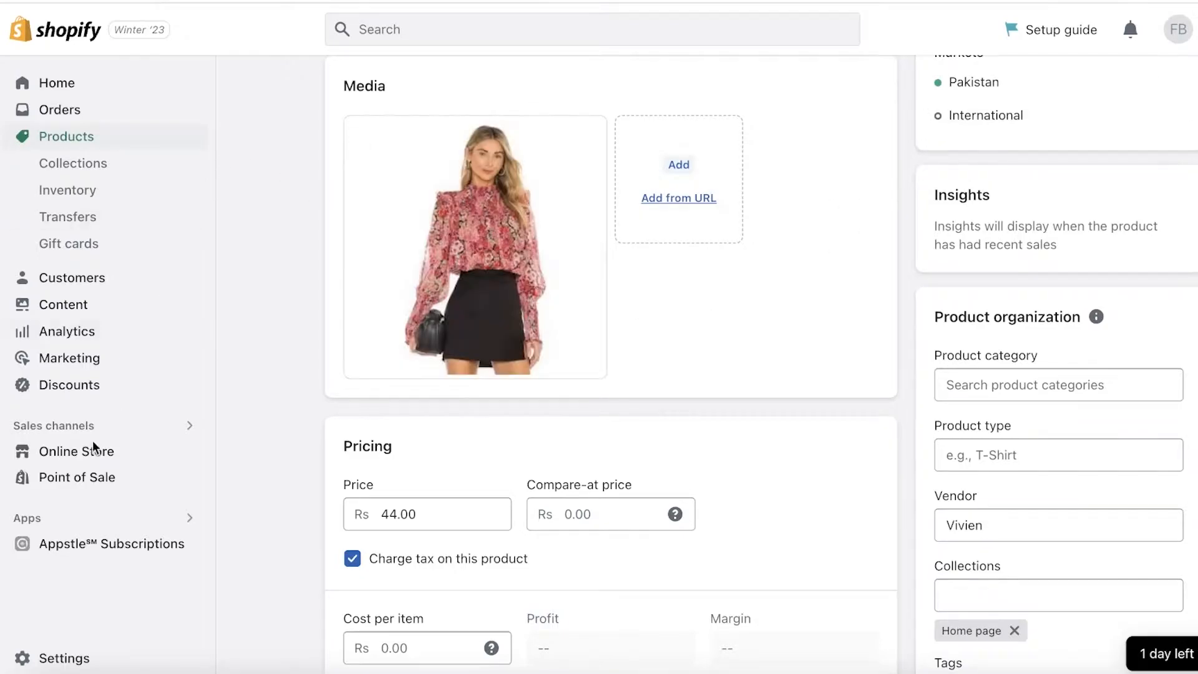
- View the online store and examine how the Floral Blouse product page looks to customers
click(189, 455)
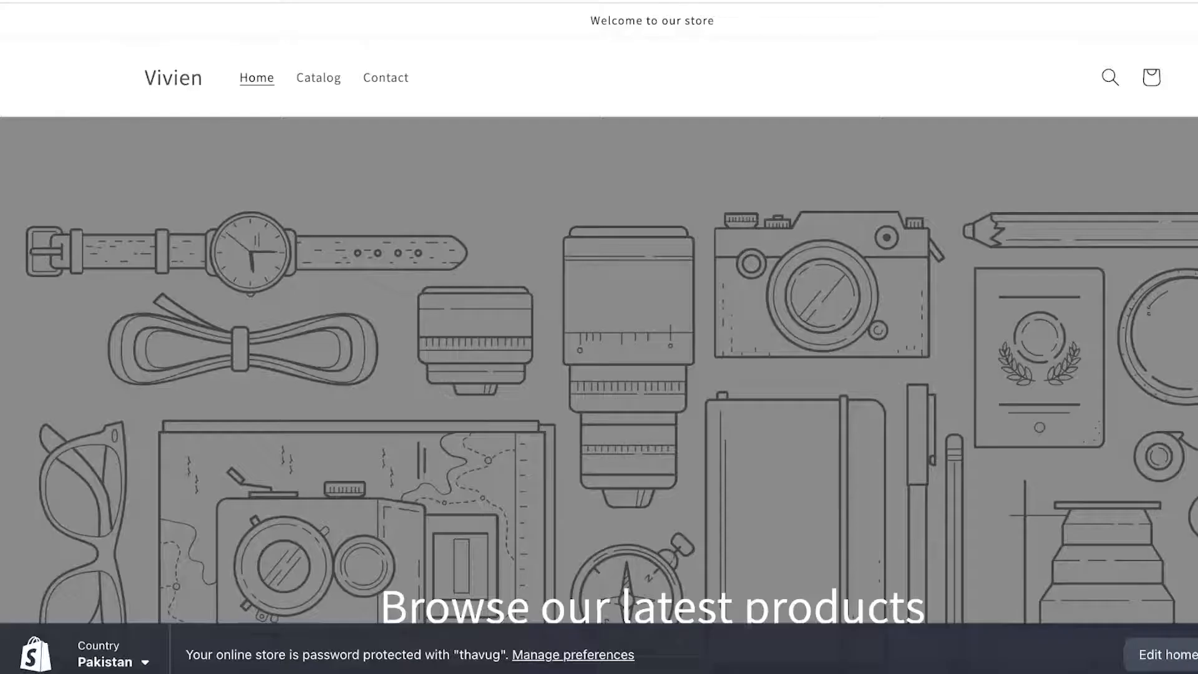
scroll(416, 170, down, 10)
click(303, 212)
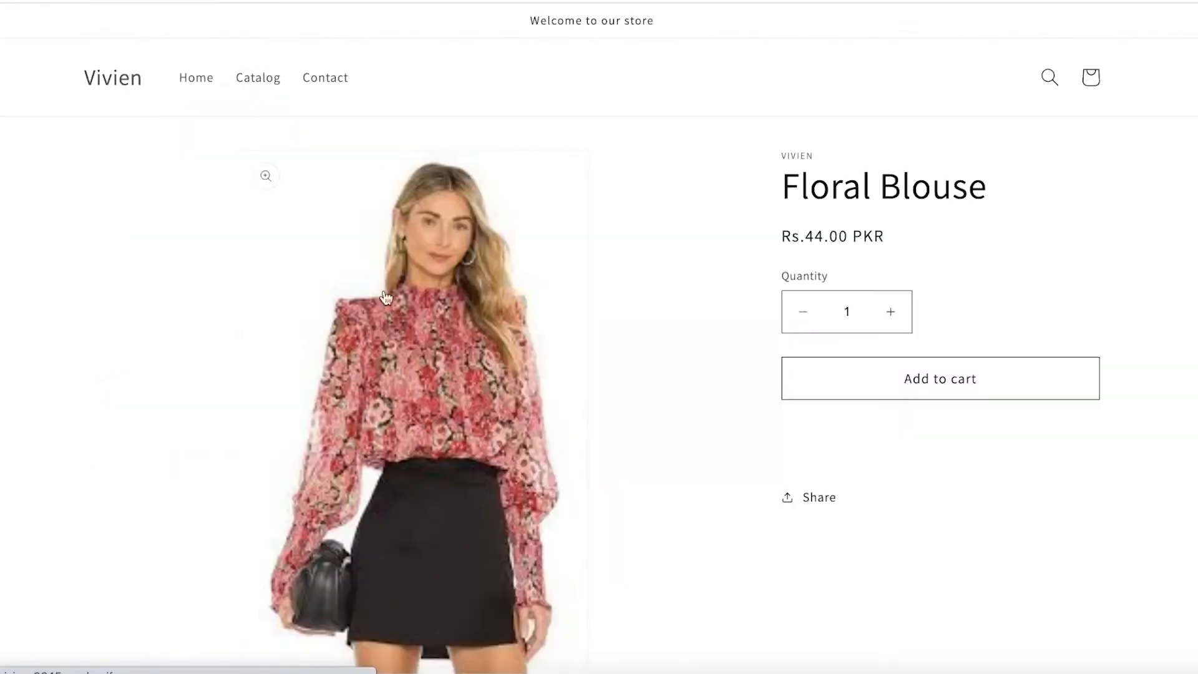
scroll(349, 305, down, 2)
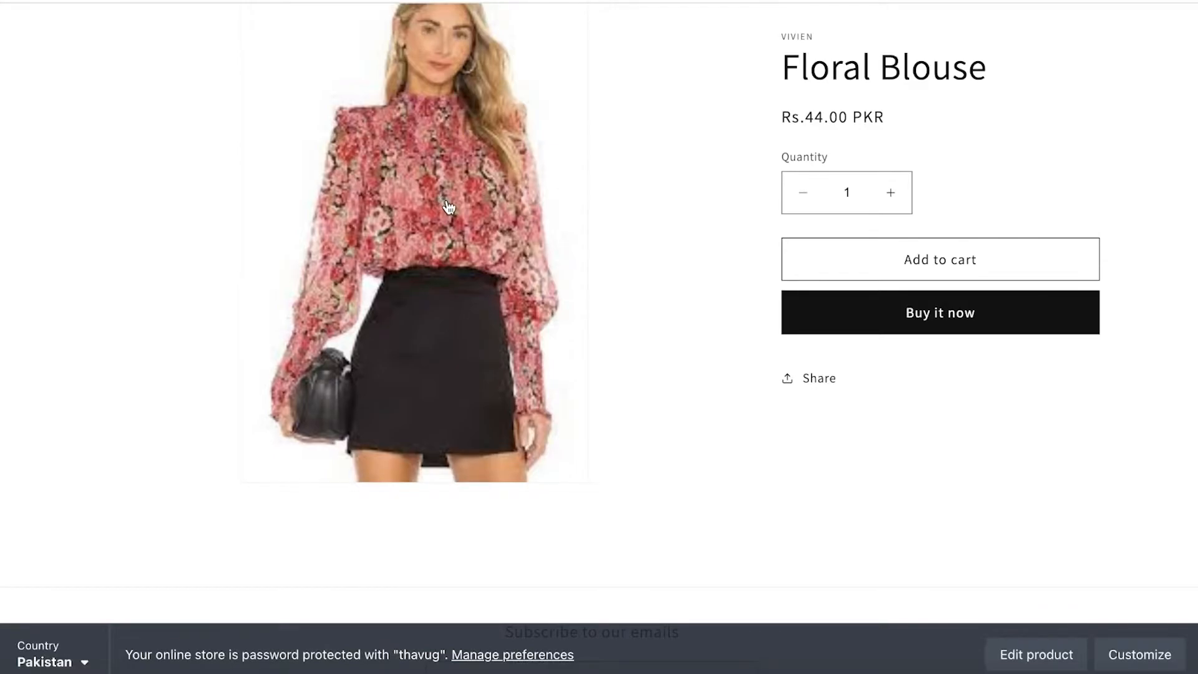
scroll(449, 207, up, 1)
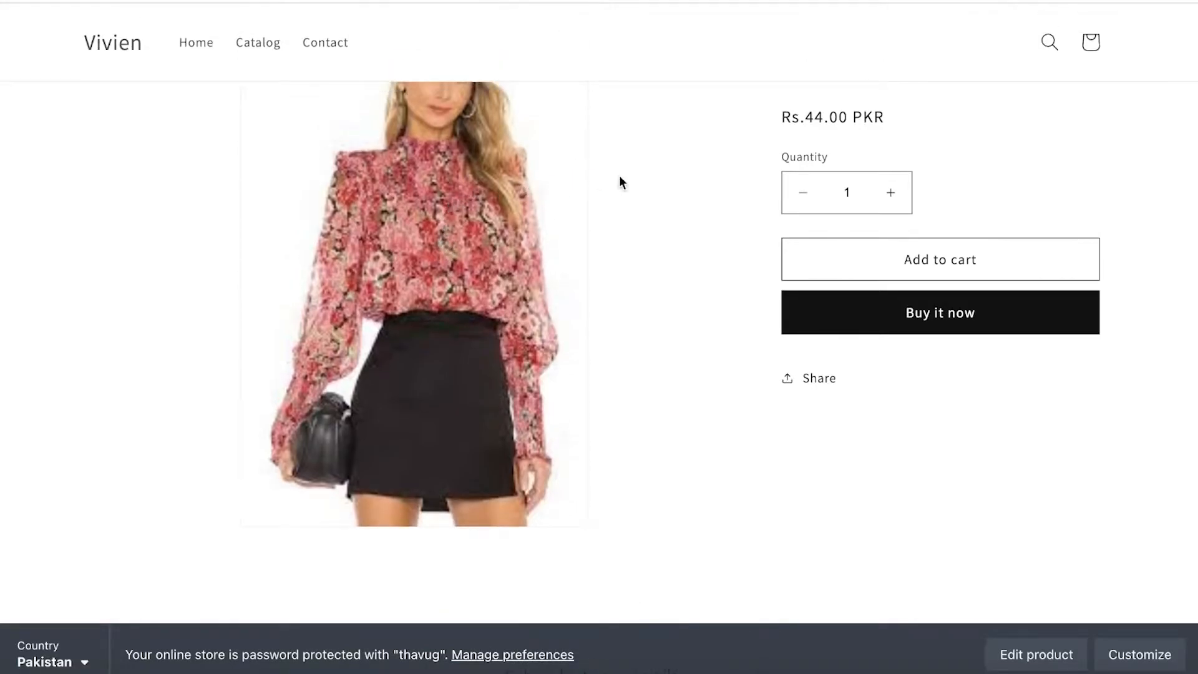
scroll(620, 183, up, 2)
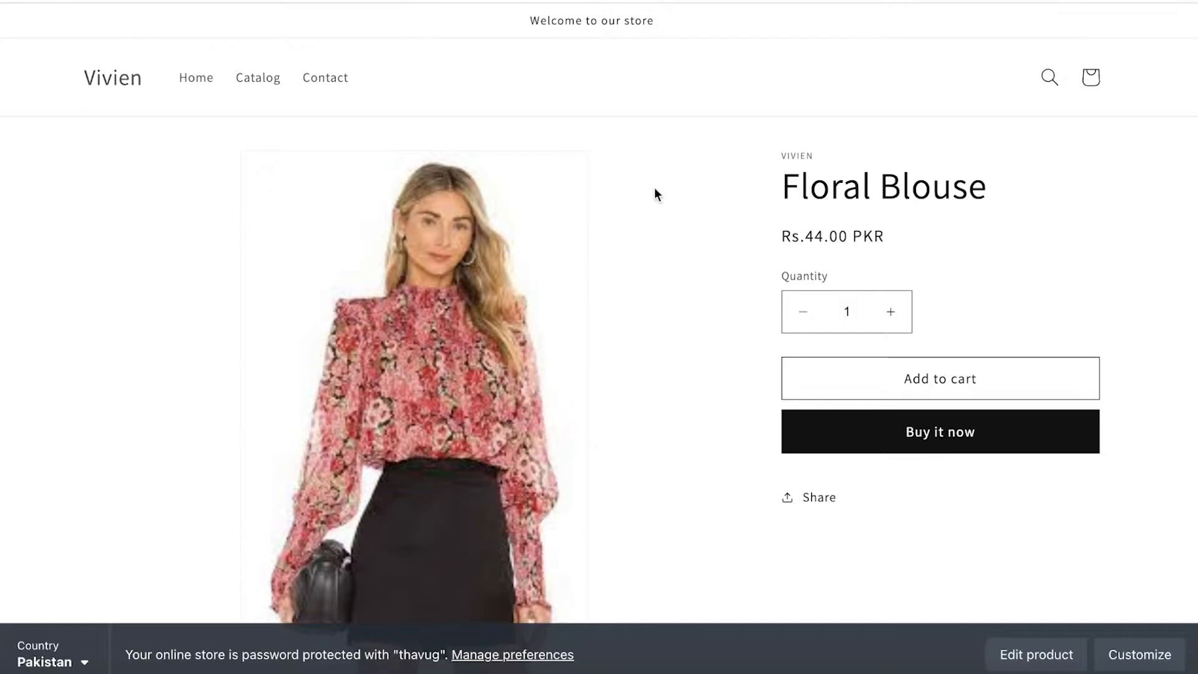
scroll(842, 412, down, 1)
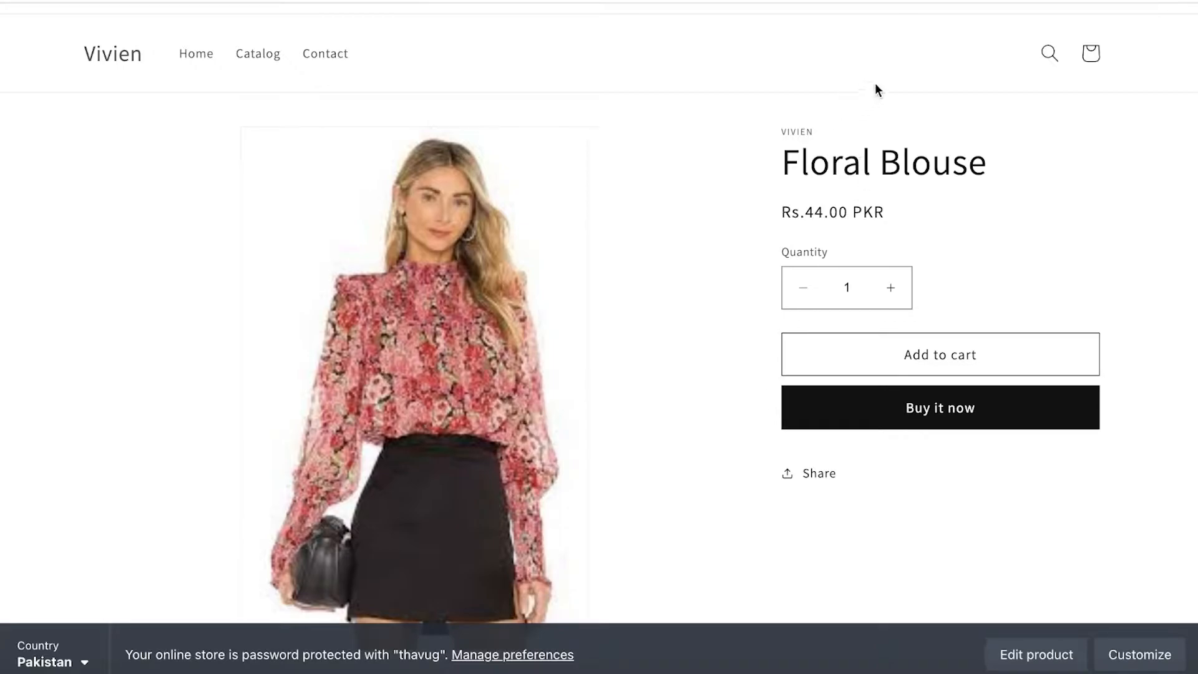
scroll(604, 246, down, 3)
scroll(621, 231, up, 1)
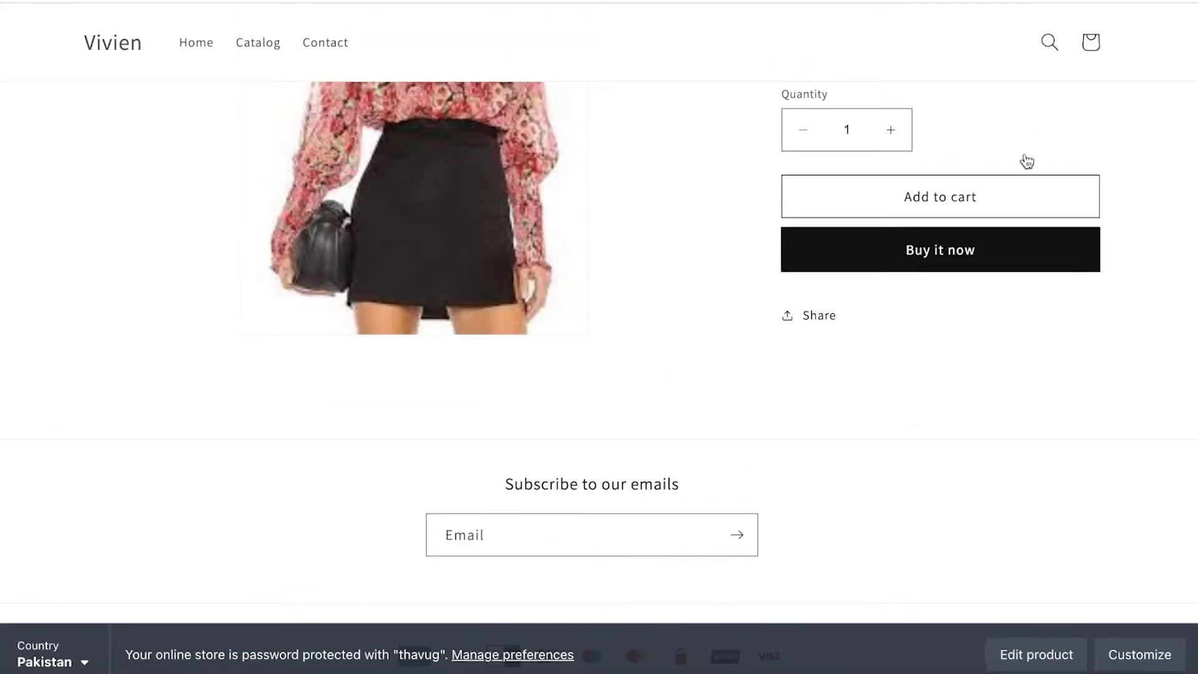
scroll(1010, 194, up, 3)
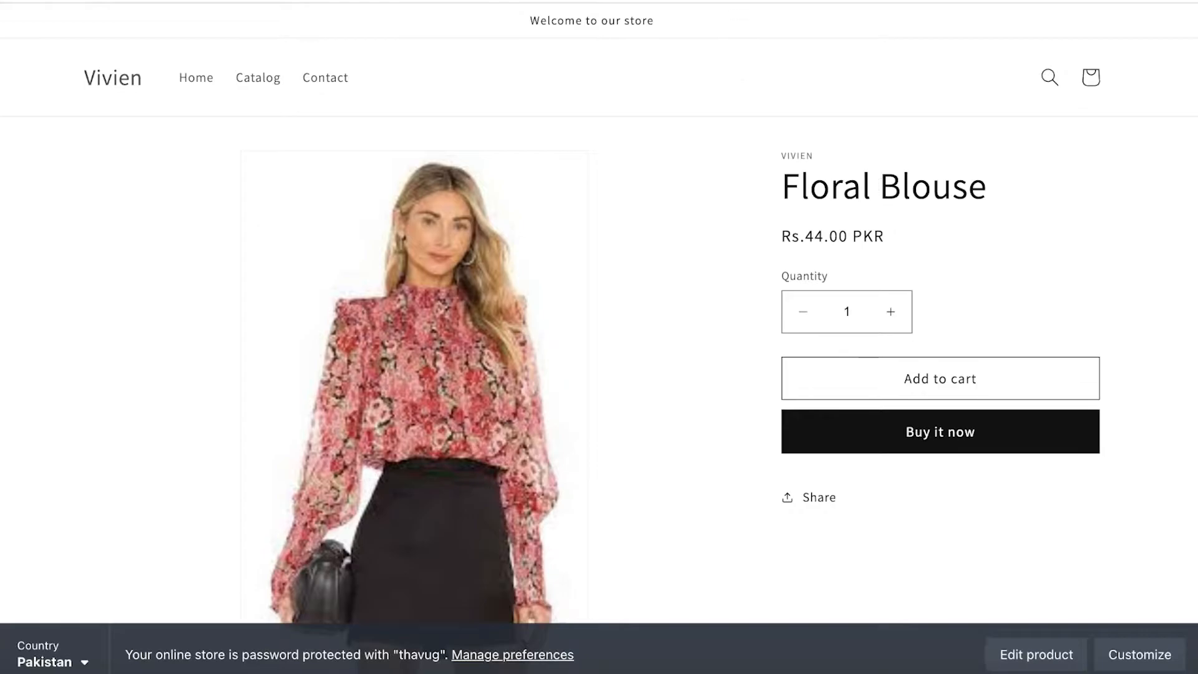
- Return to the store admin's home page and dismiss the trial extension banner
click(729, 1)
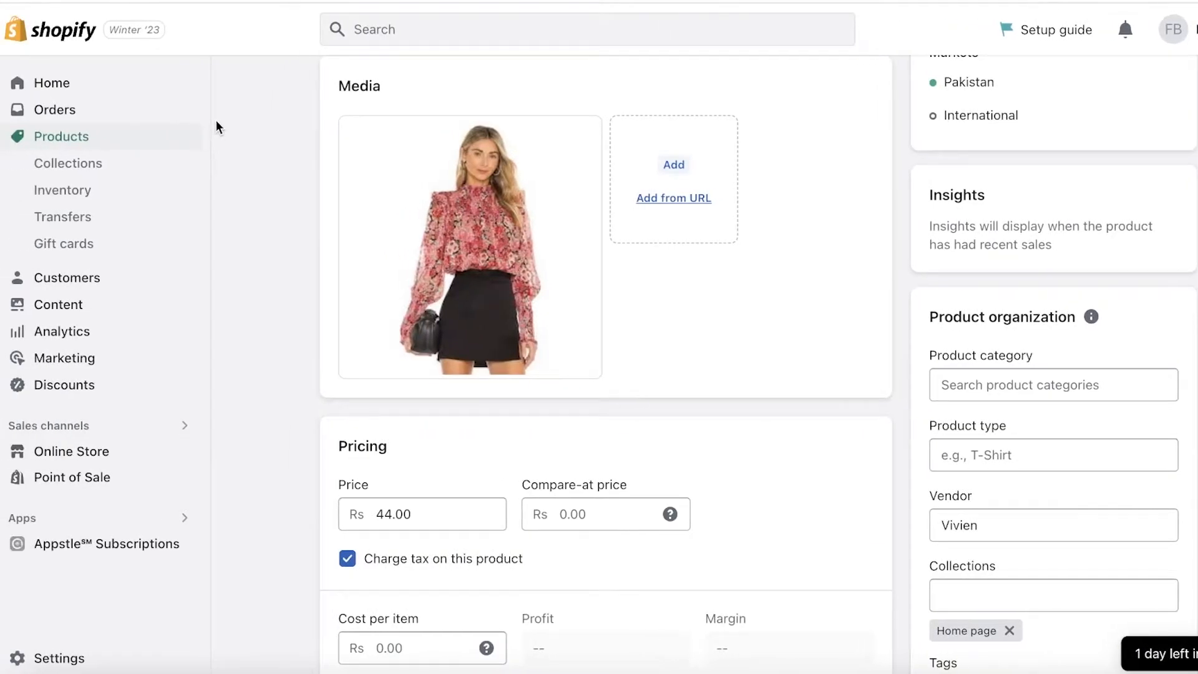
click(62, 92)
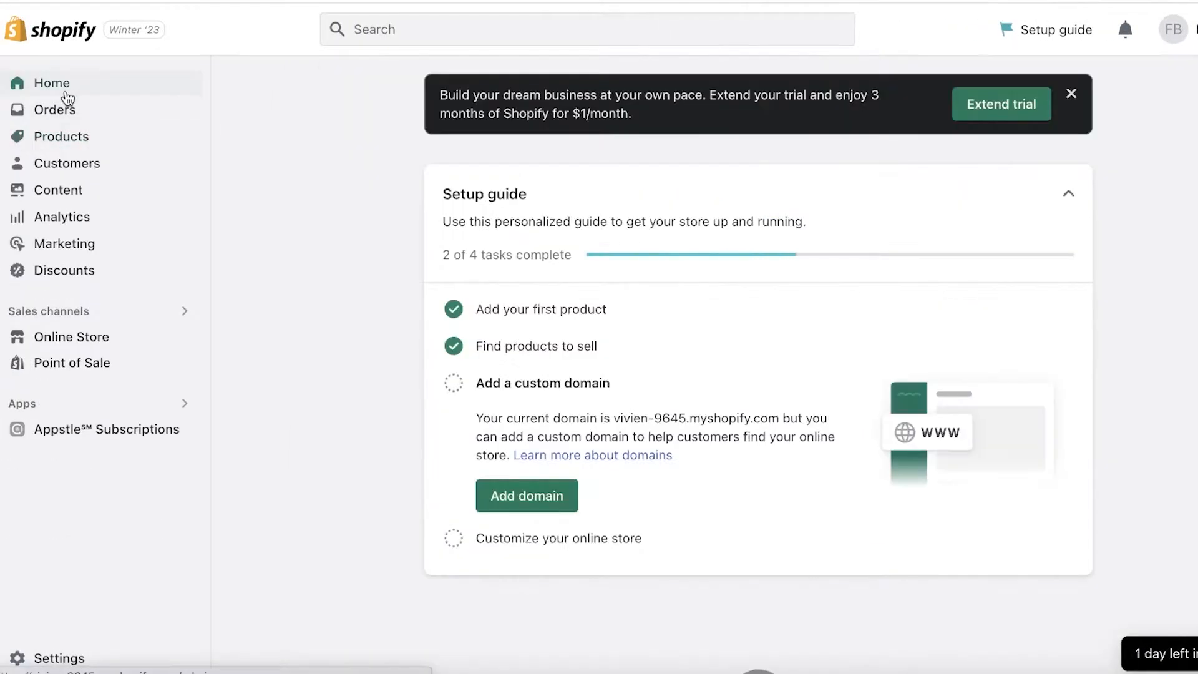
click(1071, 93)
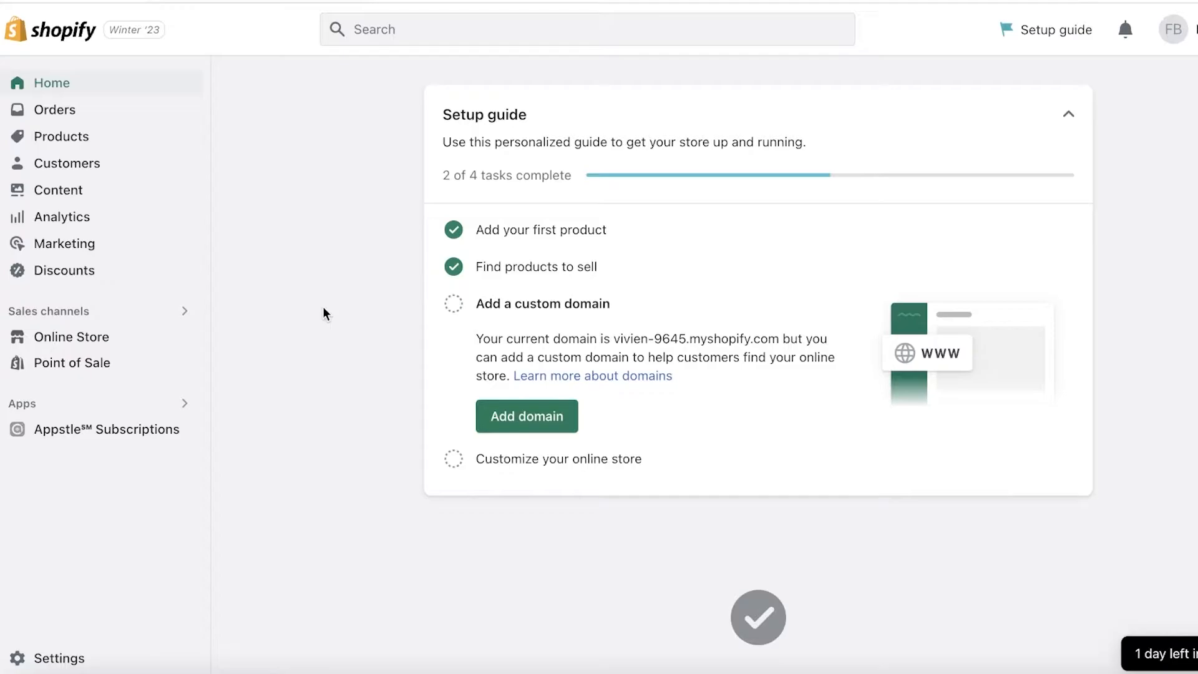
- Open the store settings and go to the Custom data section
click(50, 659)
scroll(92, 479, down, 5)
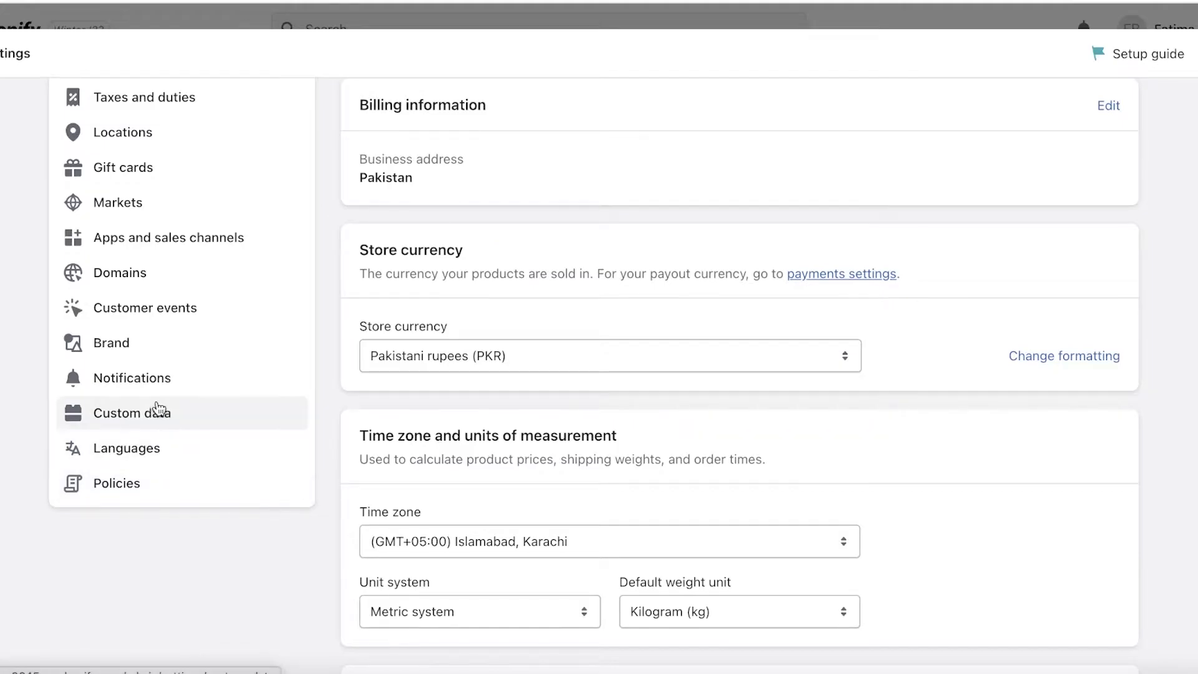
click(139, 484)
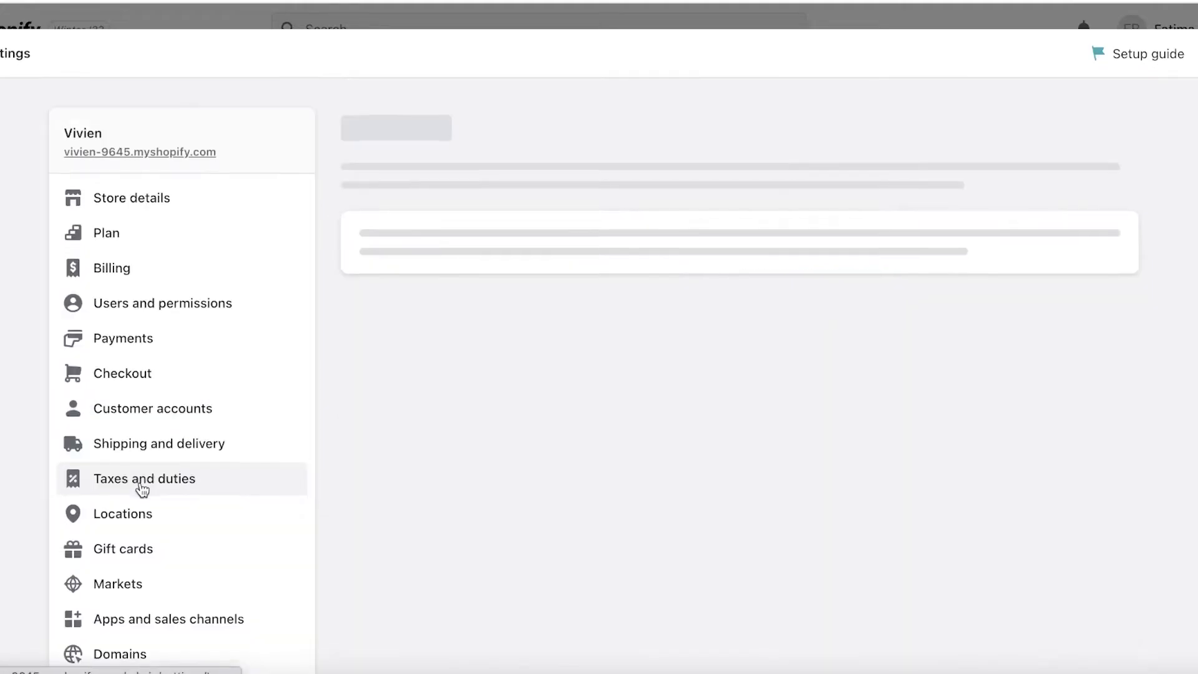
scroll(140, 424, up, 3)
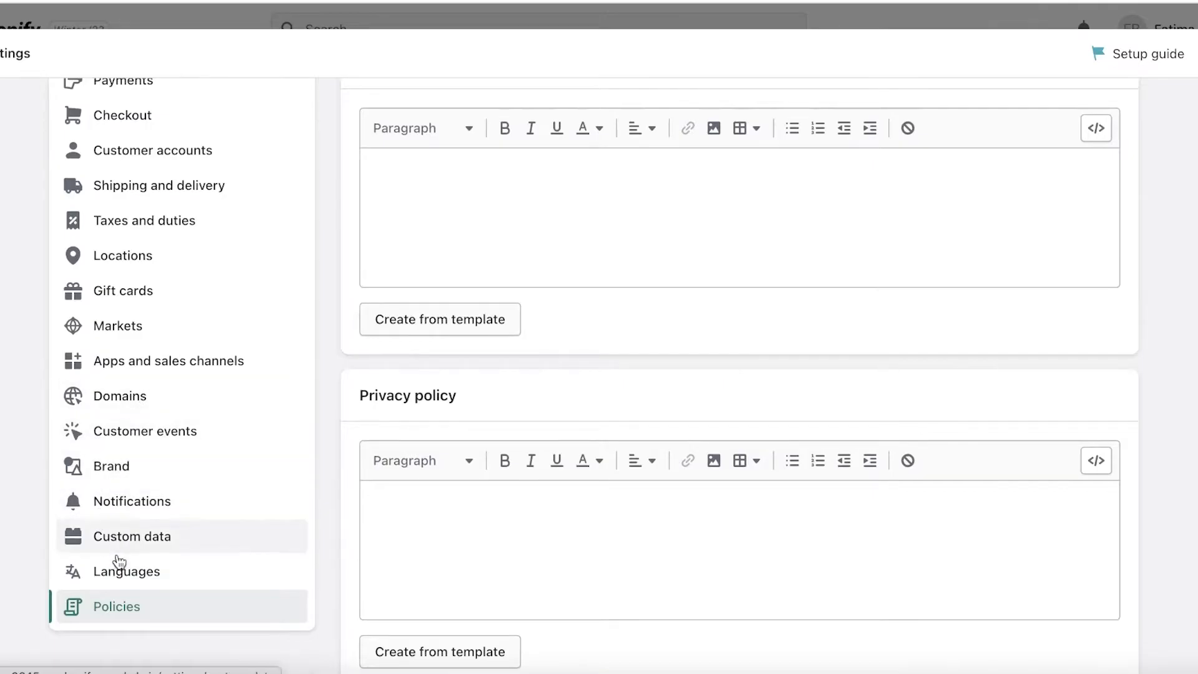
scroll(116, 499, up, 1)
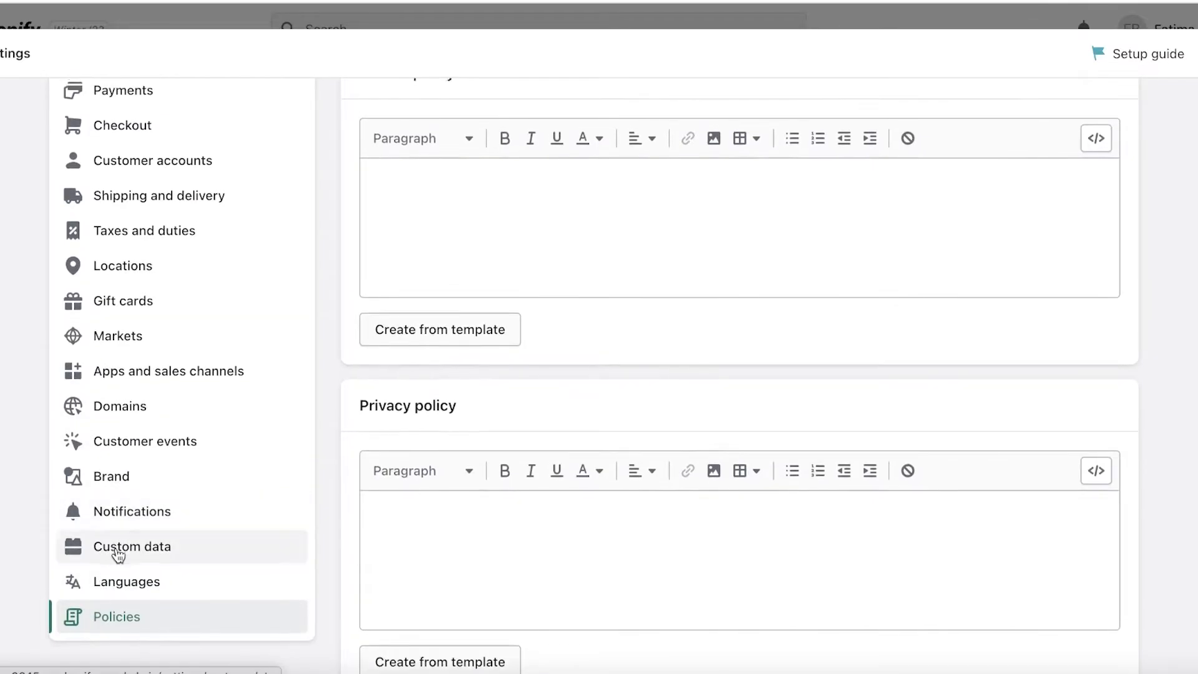
scroll(112, 540, down, 10)
scroll(114, 540, up, 8)
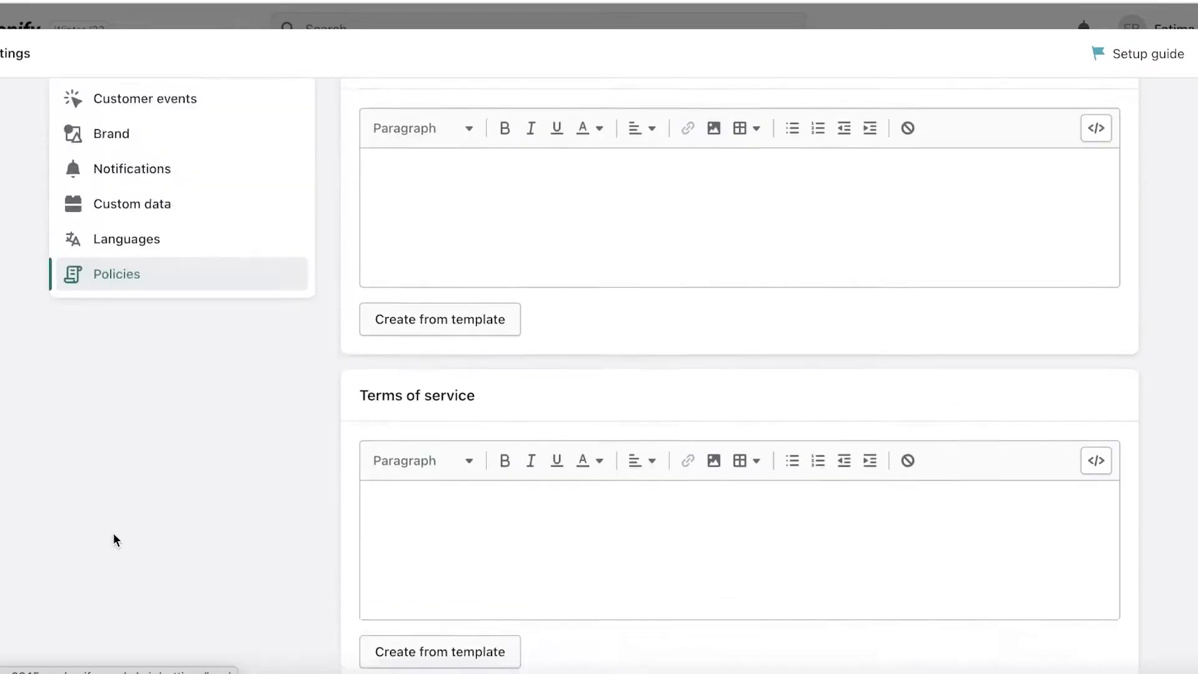
click(141, 399)
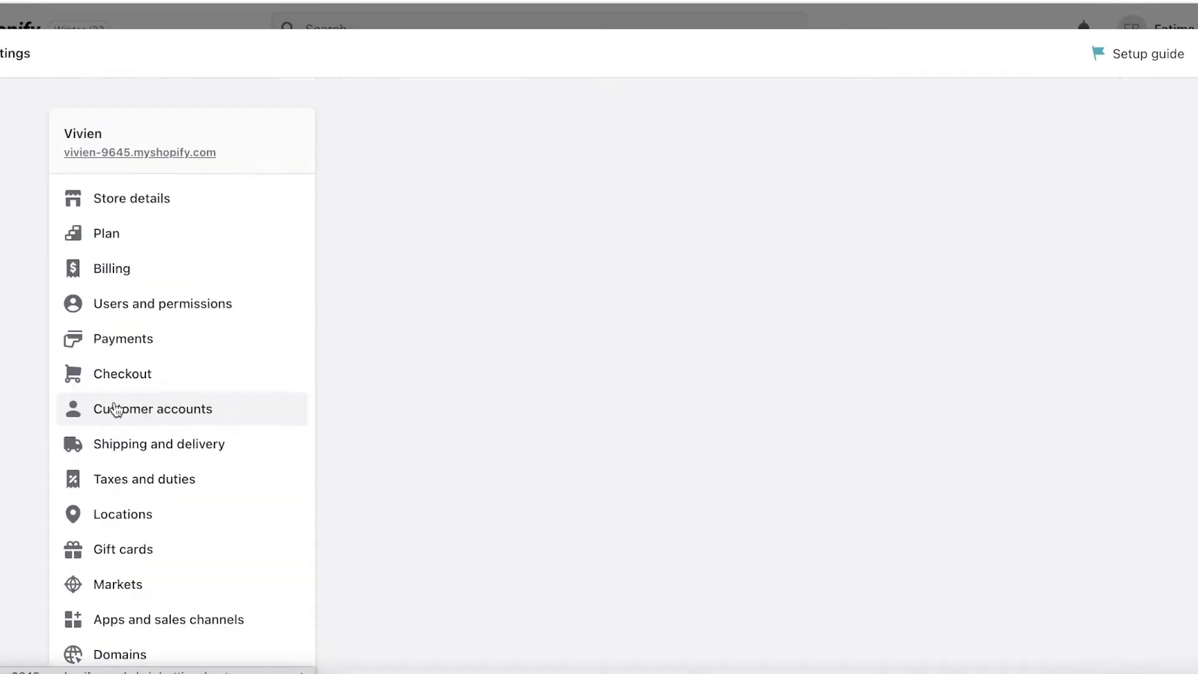
- Start a new metafield definition for Products from the custom data metafields list
scroll(93, 405, down, 6)
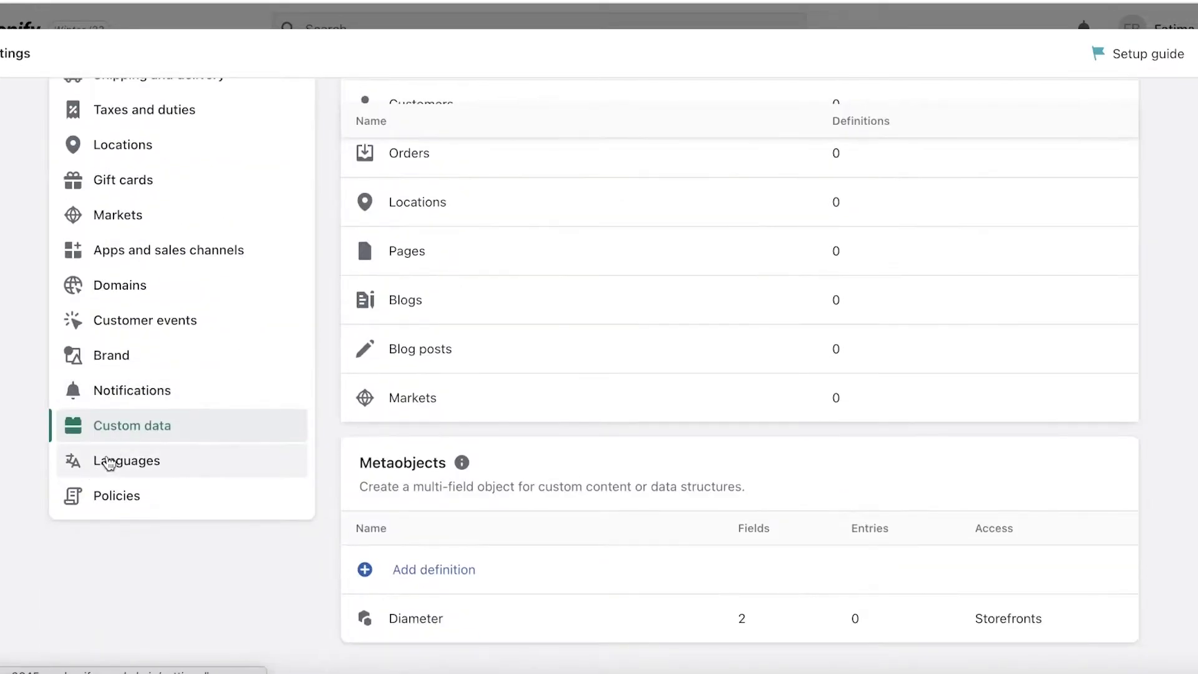
scroll(168, 391, up, 4)
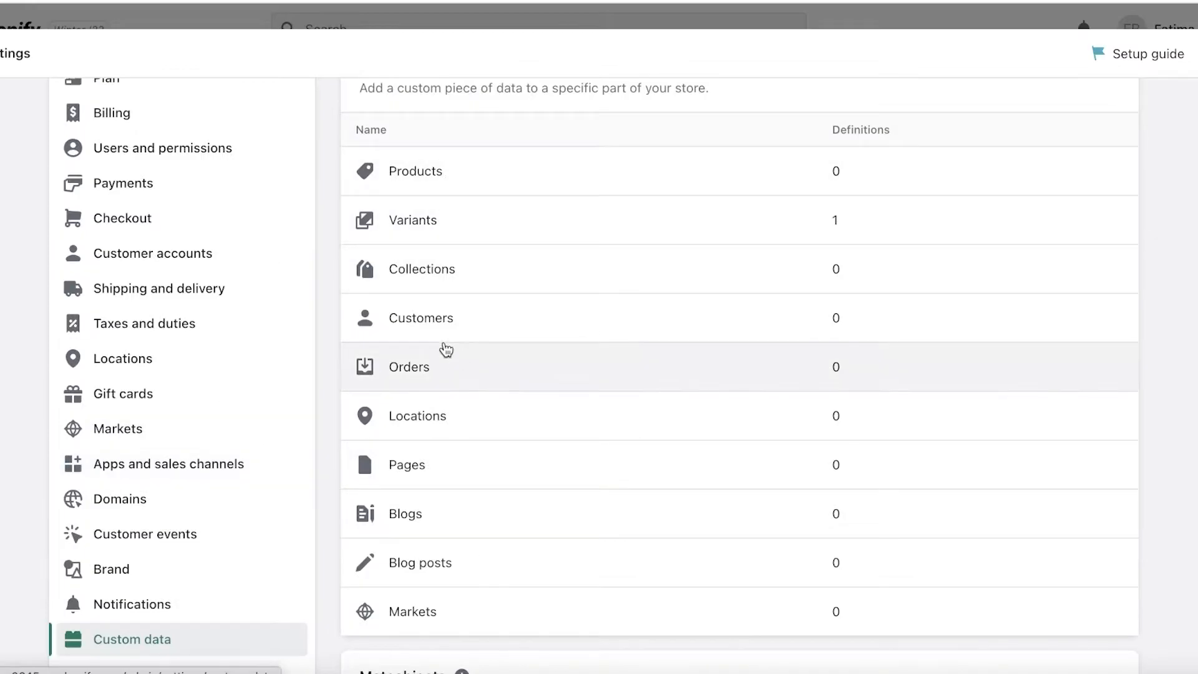
scroll(446, 350, down, 3)
scroll(420, 297, up, 6)
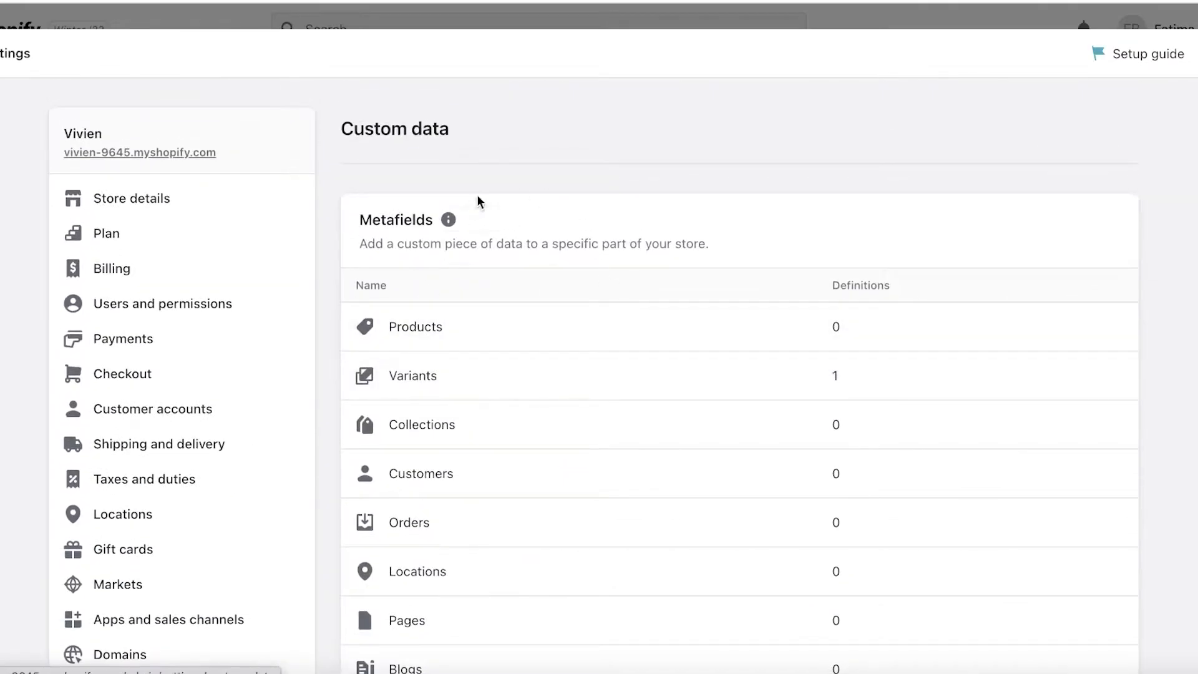
scroll(621, 163, down, 3)
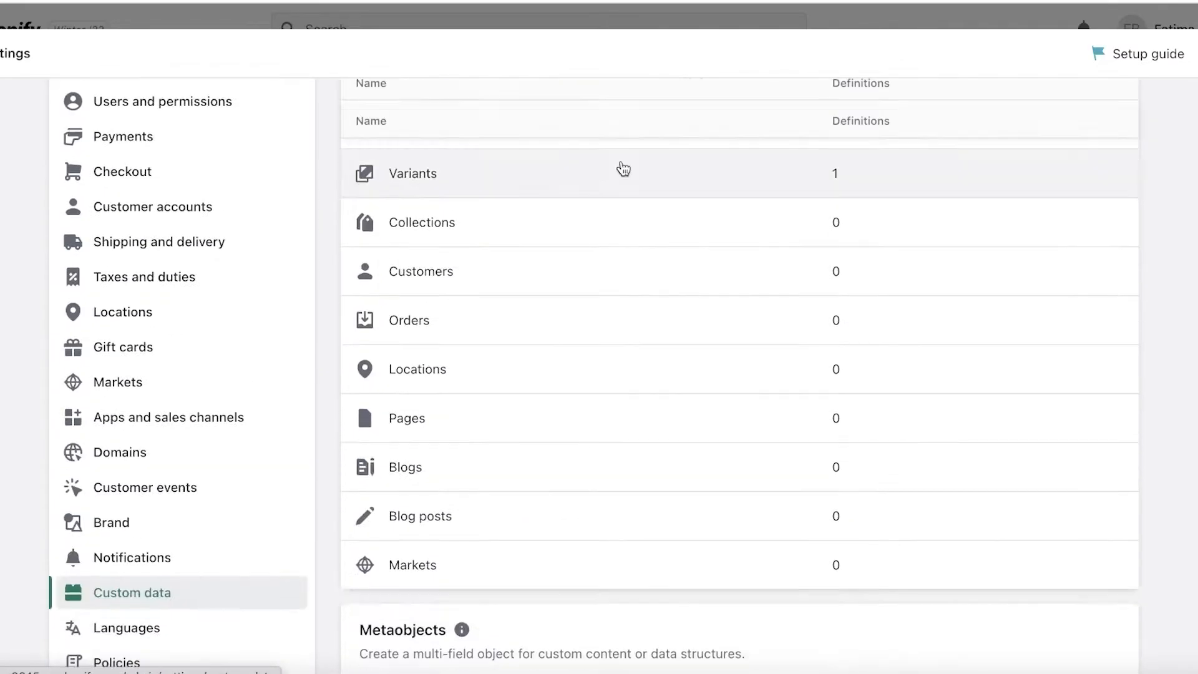
scroll(623, 169, up, 3)
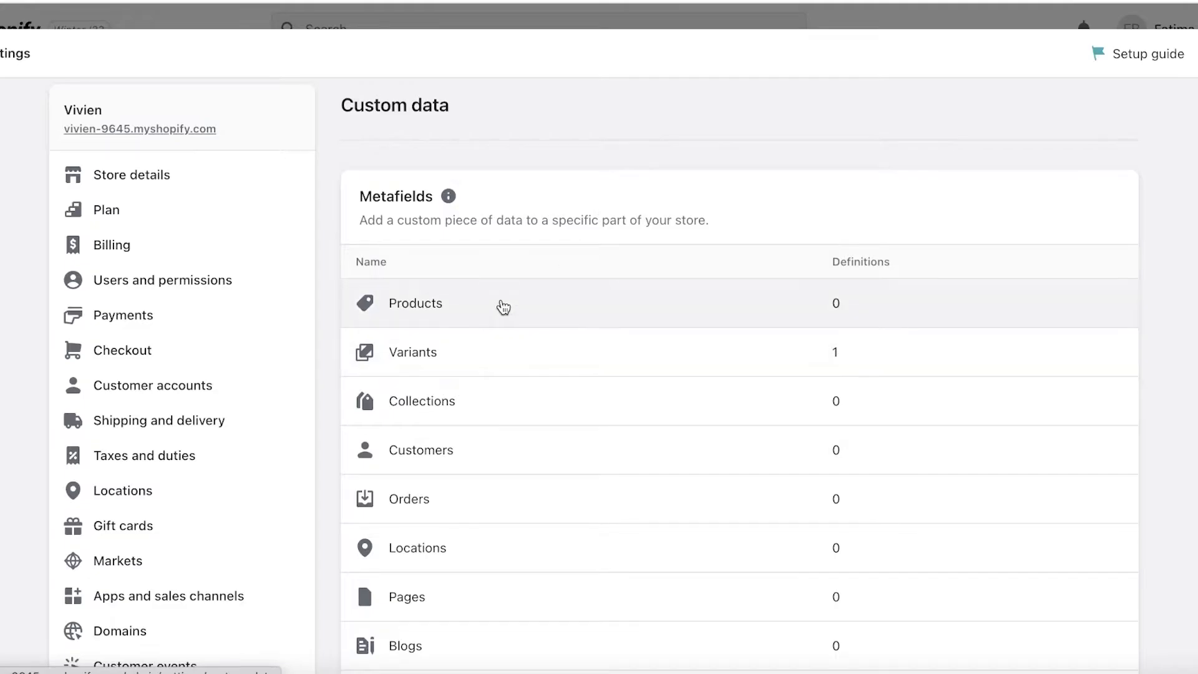
click(503, 307)
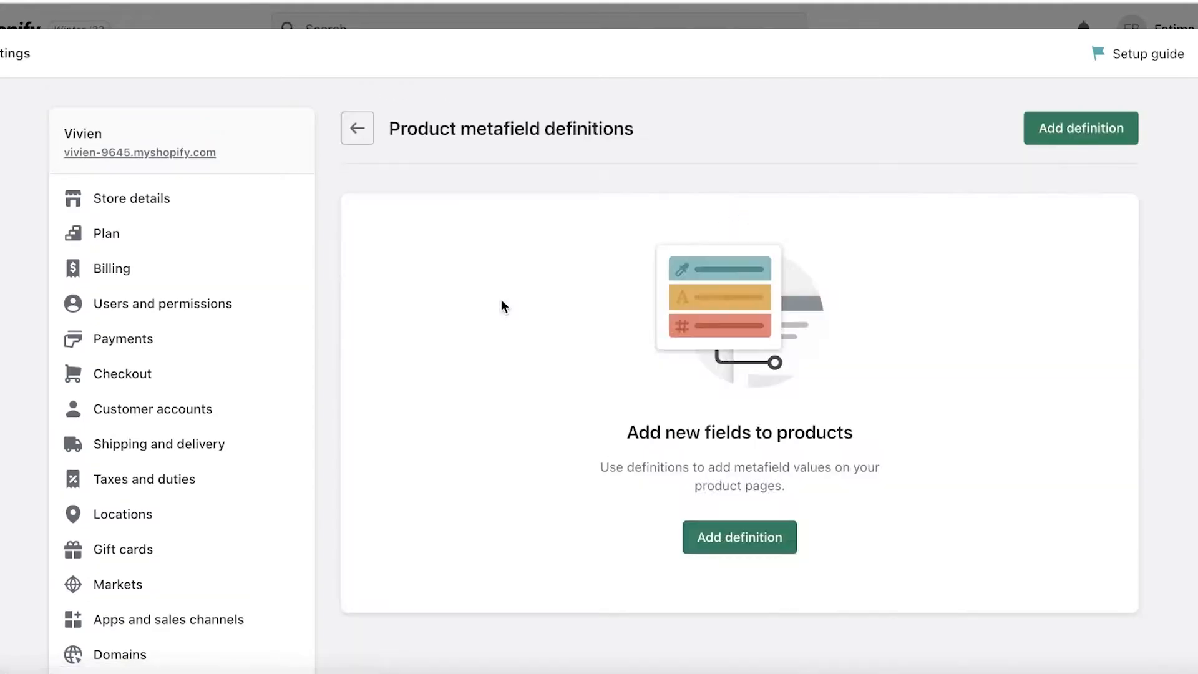
click(740, 539)
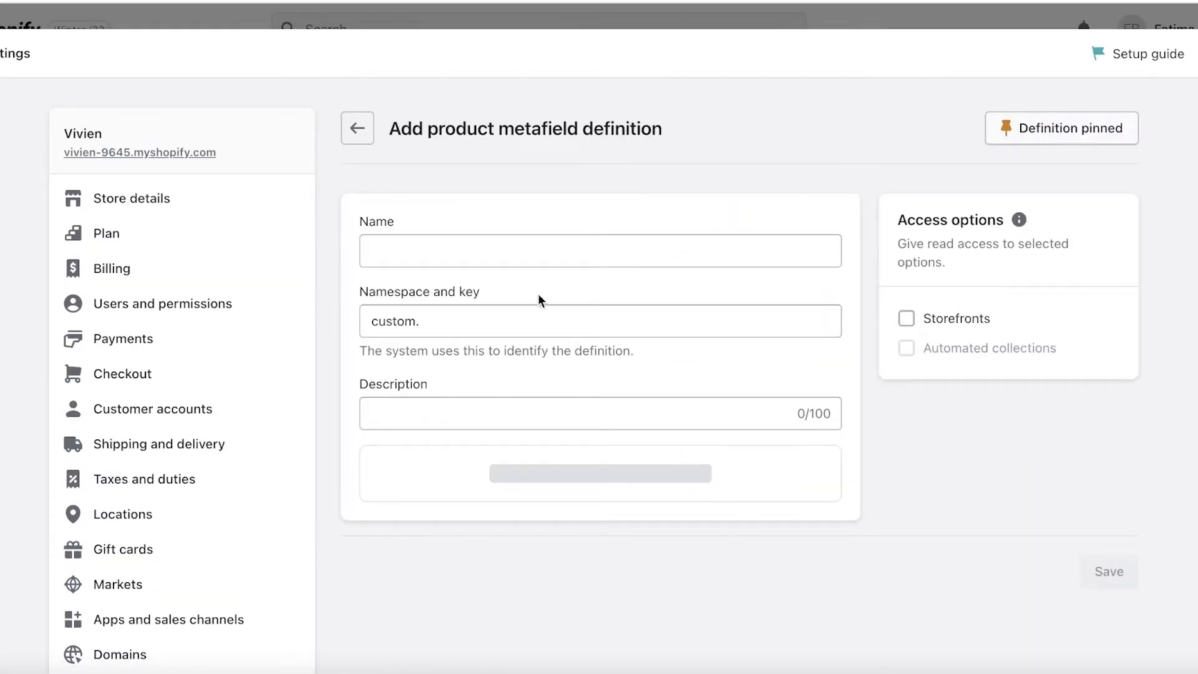
- Name the new product metafield definition Size Chart and choose File as its content type
click(542, 241)
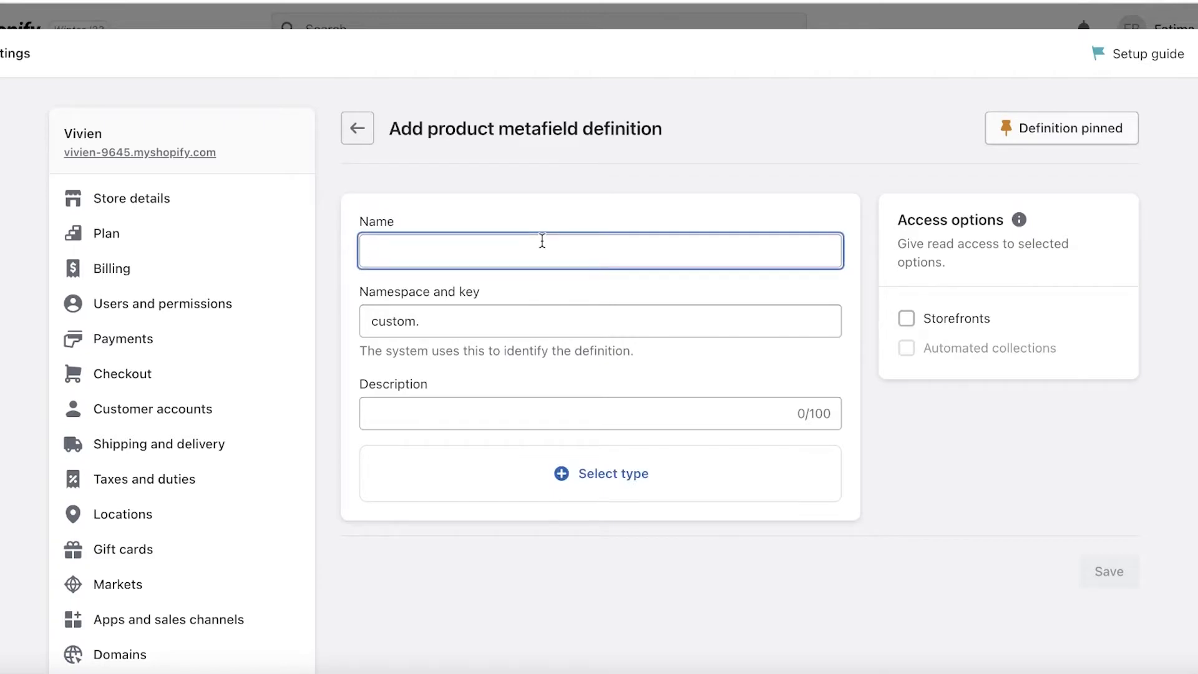
text(Size Chart)
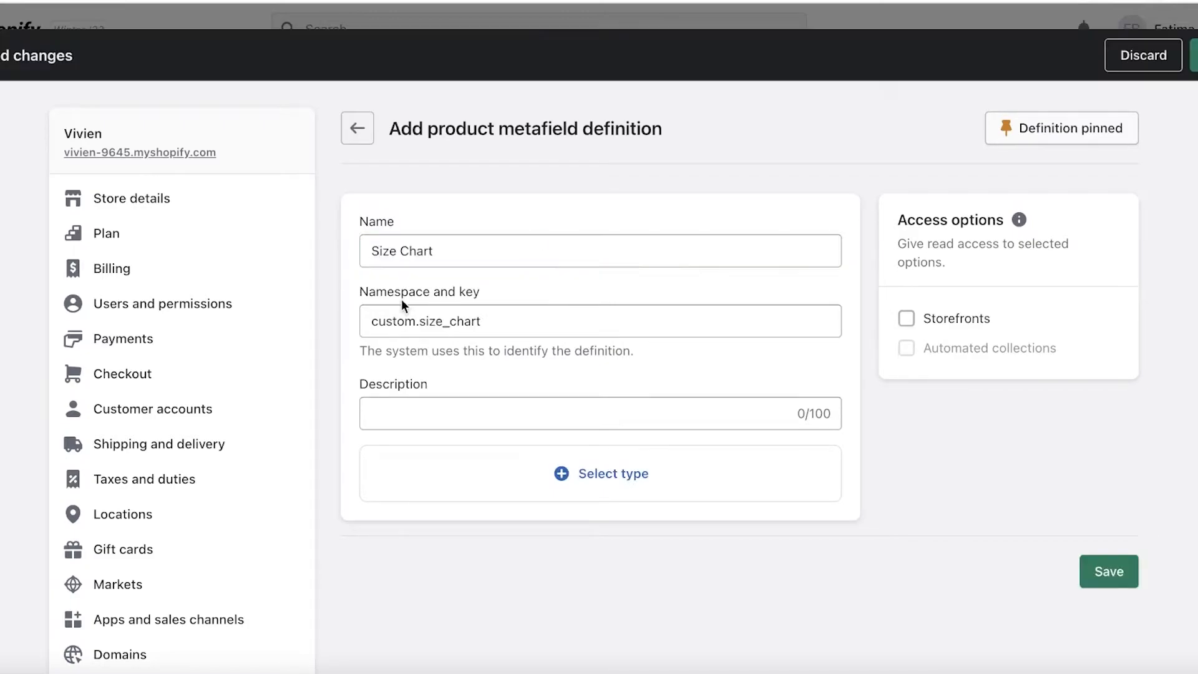
click(540, 478)
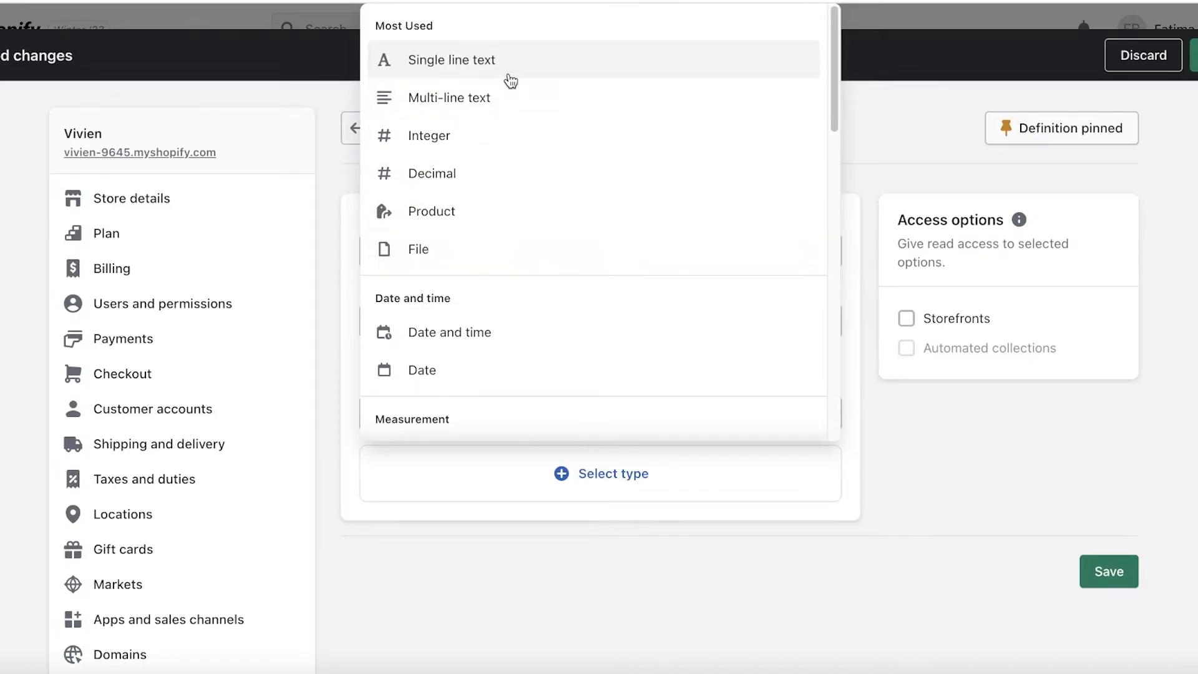
scroll(474, 249, down, 10)
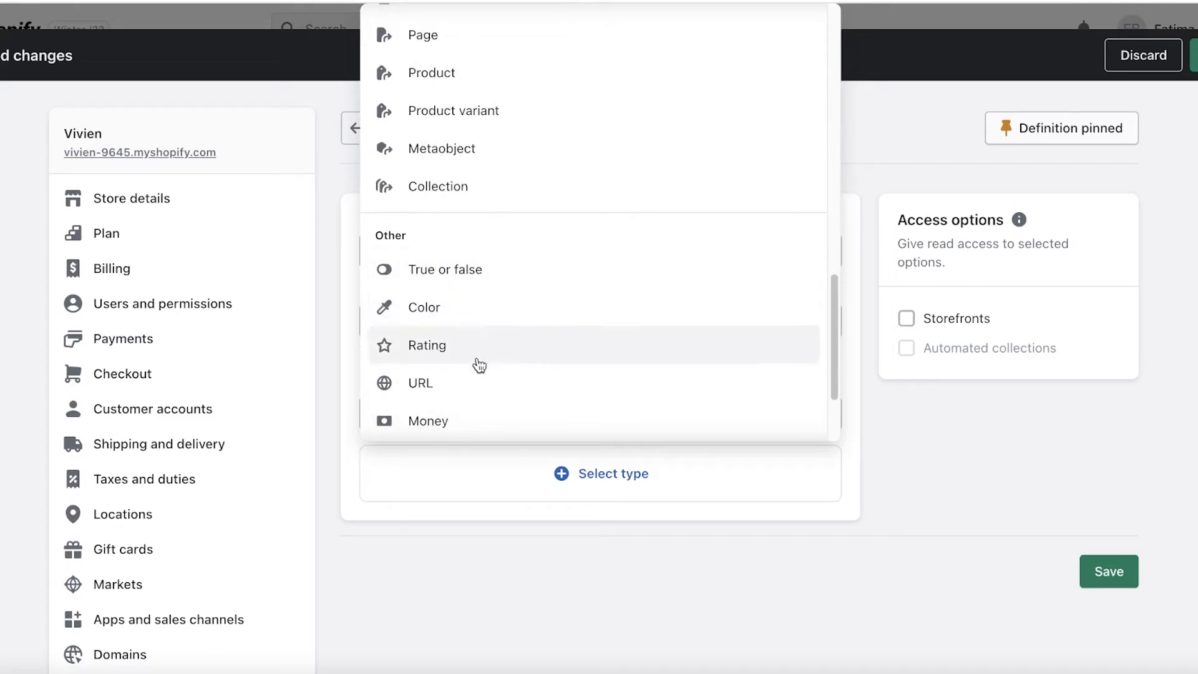
scroll(462, 356, down, 2)
scroll(514, 217, up, 4)
scroll(514, 217, down, 4)
scroll(514, 217, up, 3)
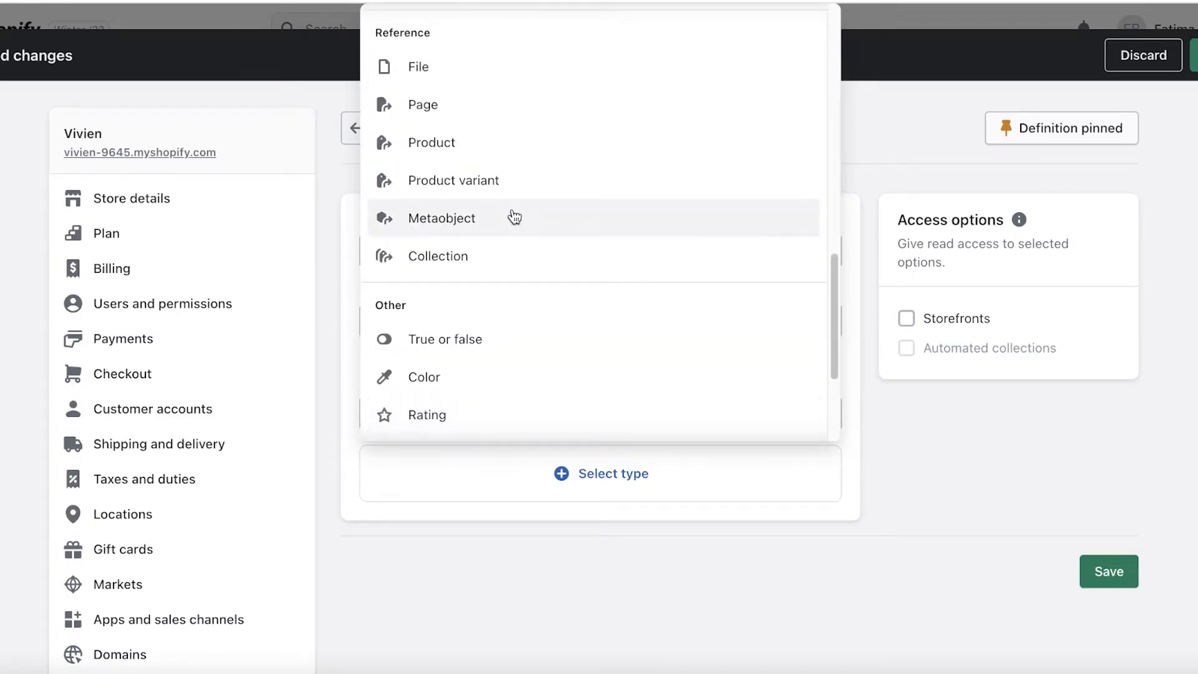
scroll(511, 215, up, 3)
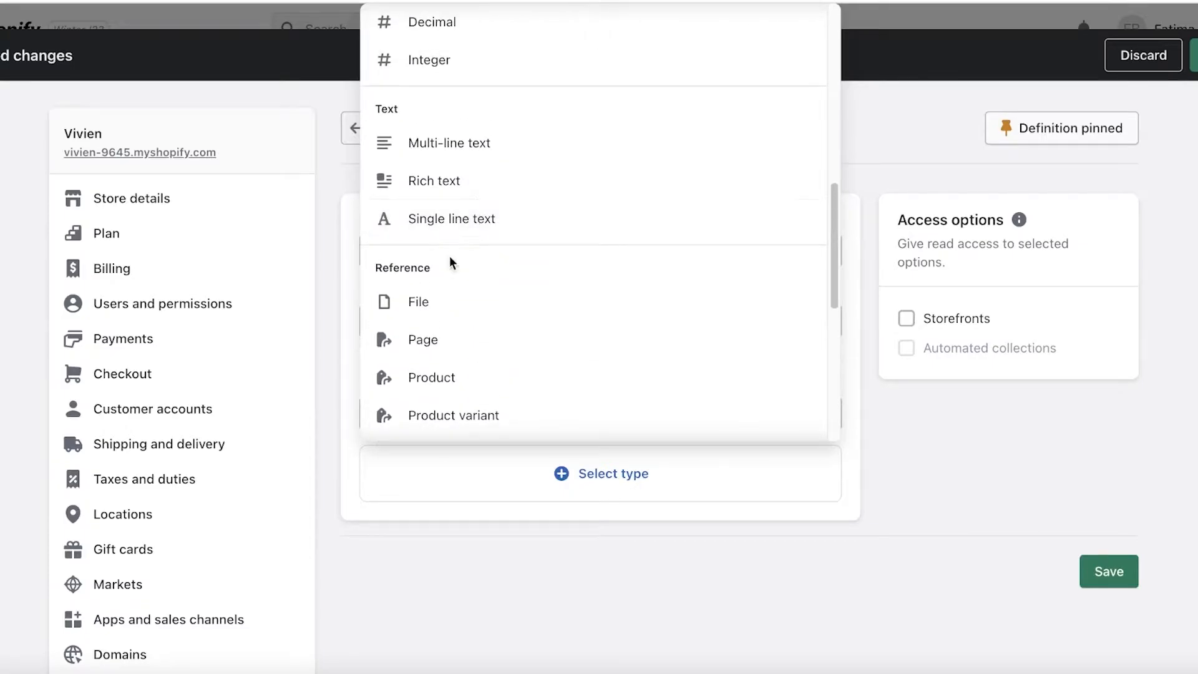
scroll(459, 246, up, 5)
scroll(446, 307, down, 3)
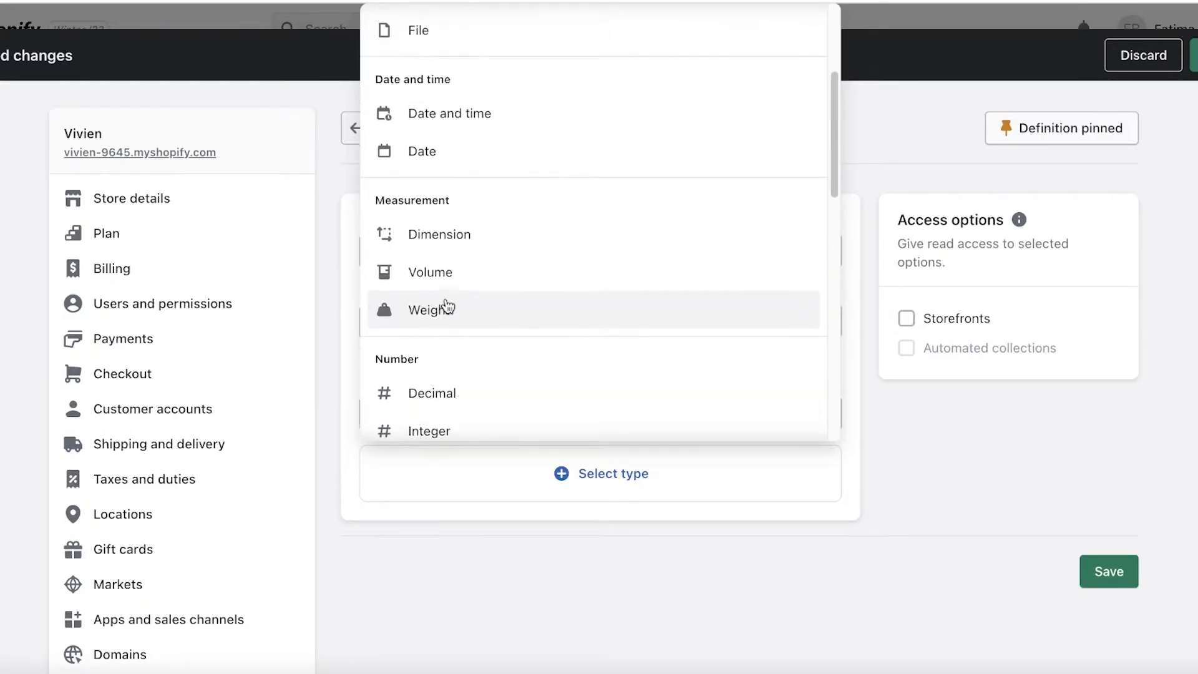
scroll(446, 304, up, 4)
click(416, 253)
- Examine the Size Chart definition's file validation rules, comparing specific file types with all file types, and its access options
scroll(437, 315, down, 7)
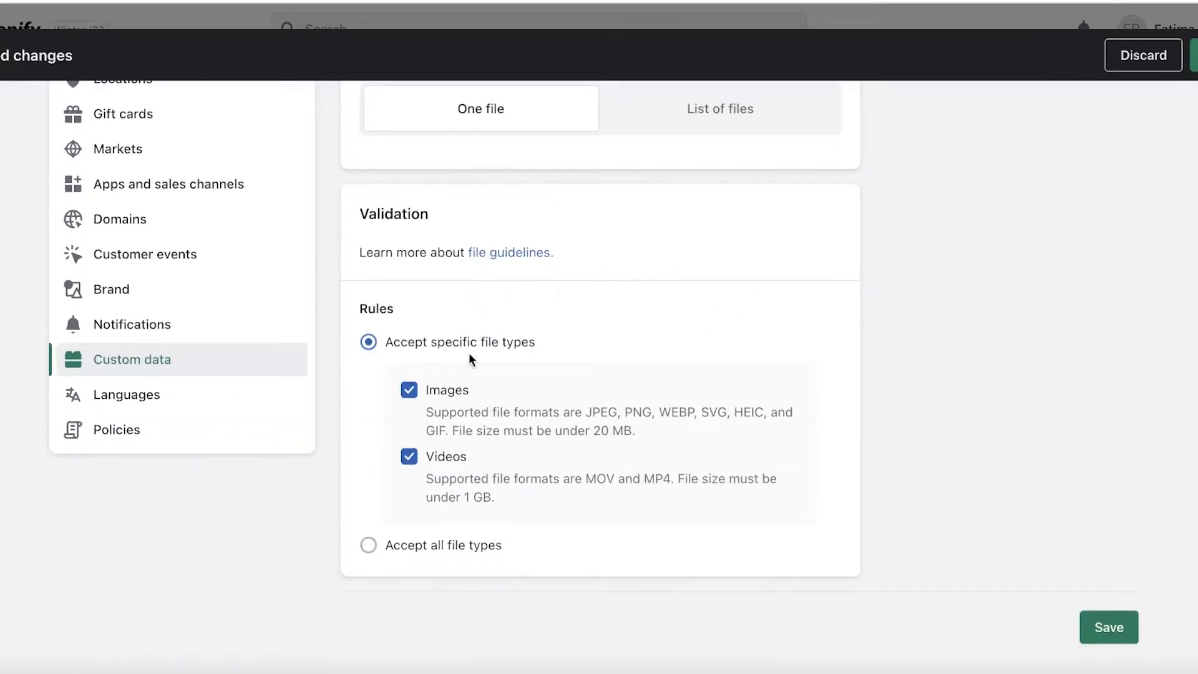
click(408, 549)
click(449, 342)
scroll(567, 312, up, 2)
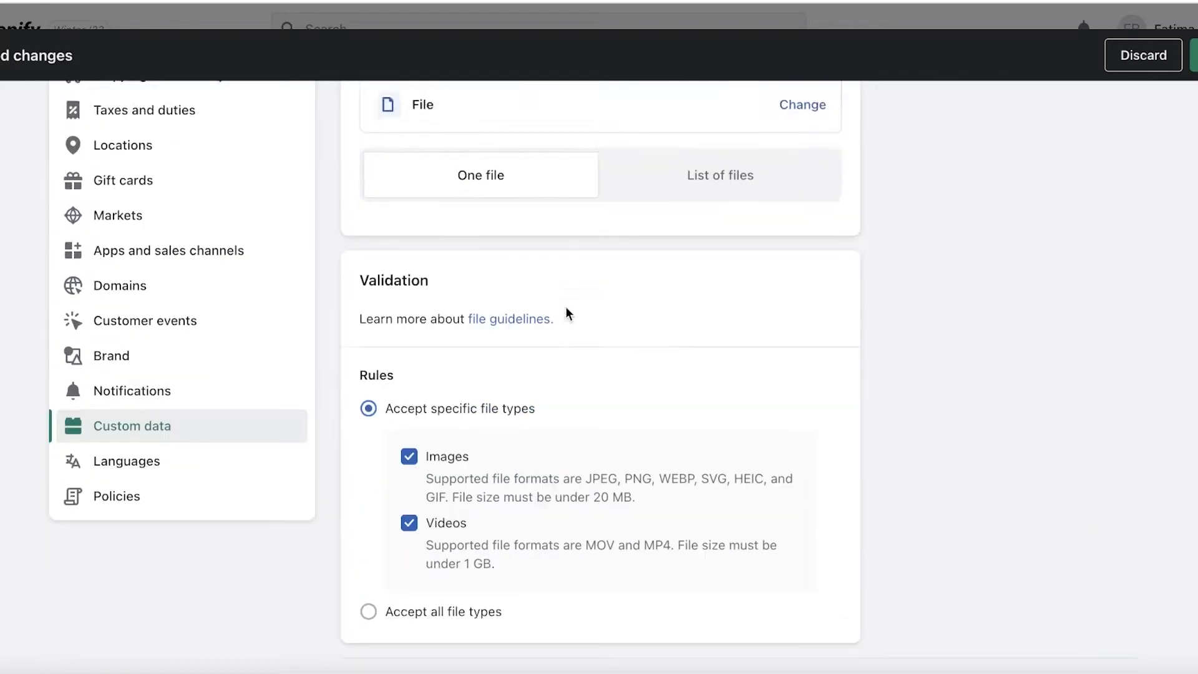
scroll(444, 449, down, 1)
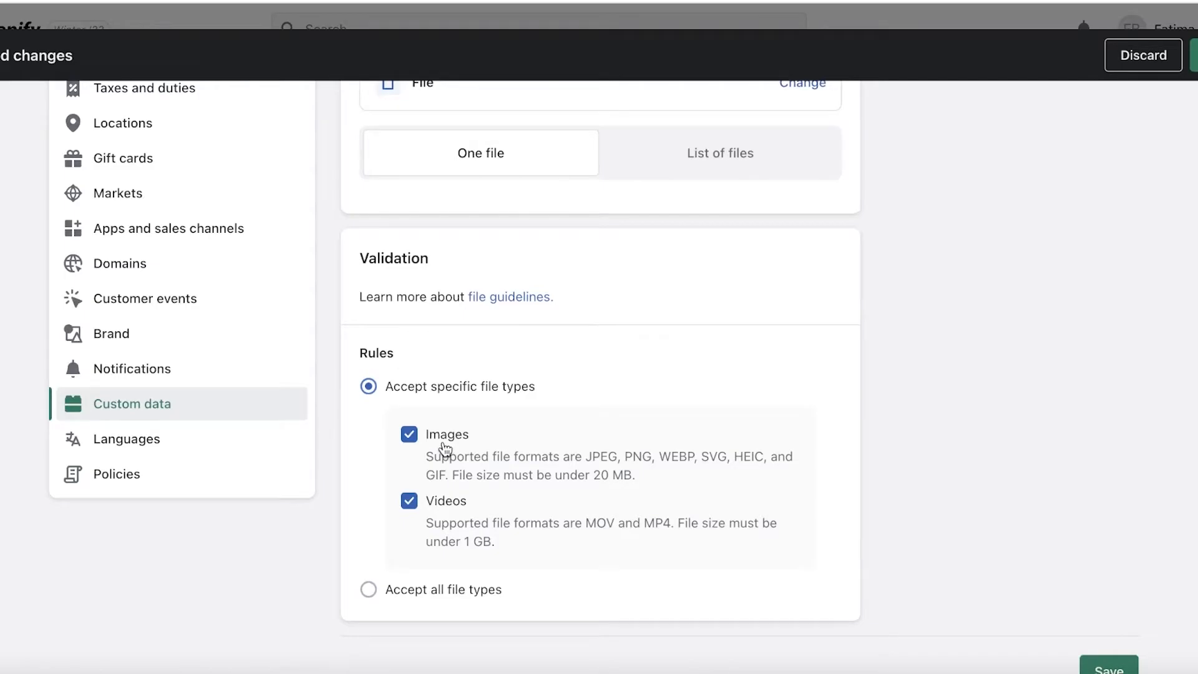
scroll(499, 458, up, 4)
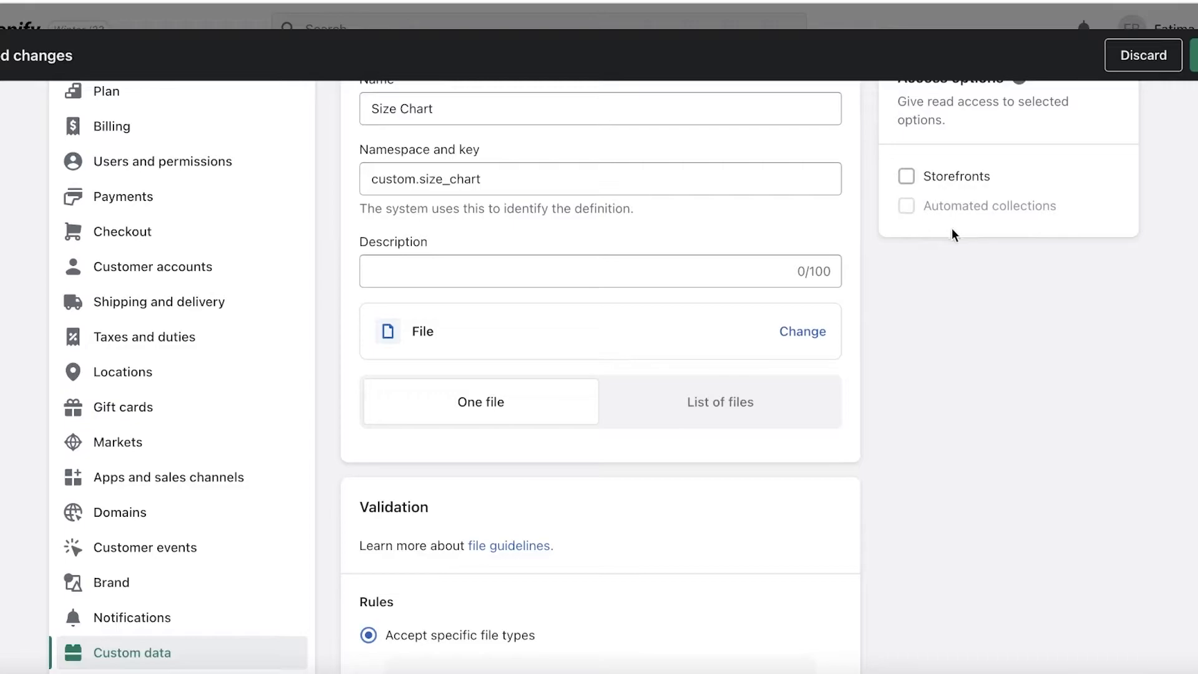
scroll(686, 299, up, 1)
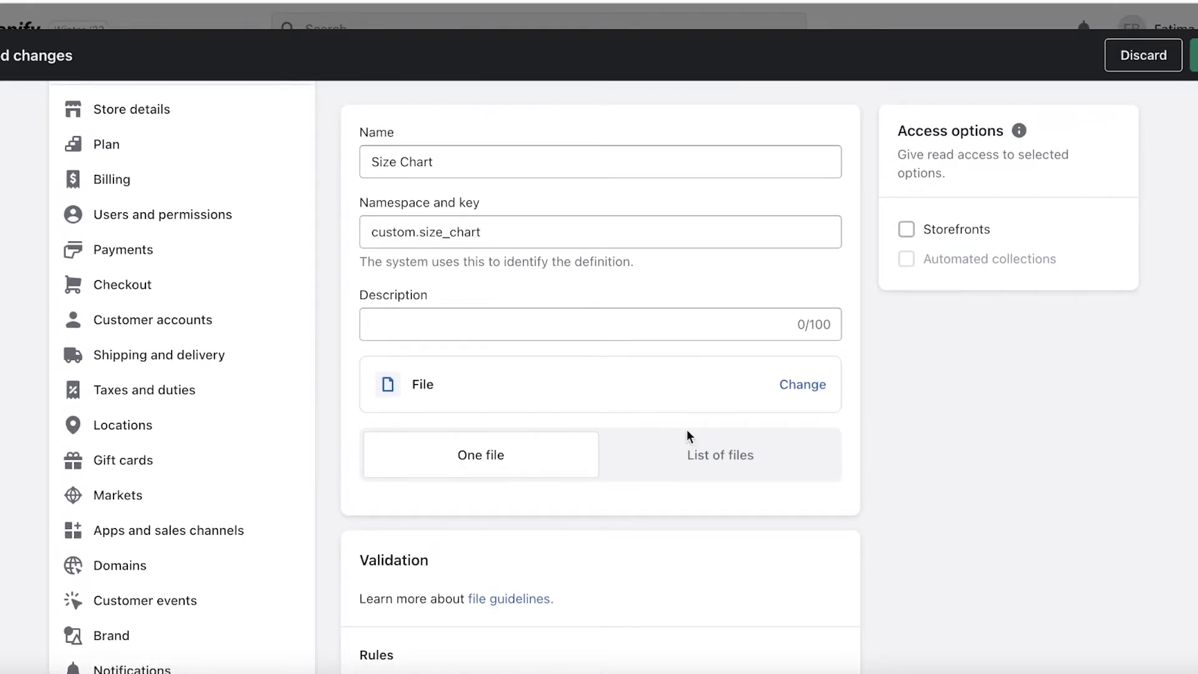
scroll(814, 295, up, 2)
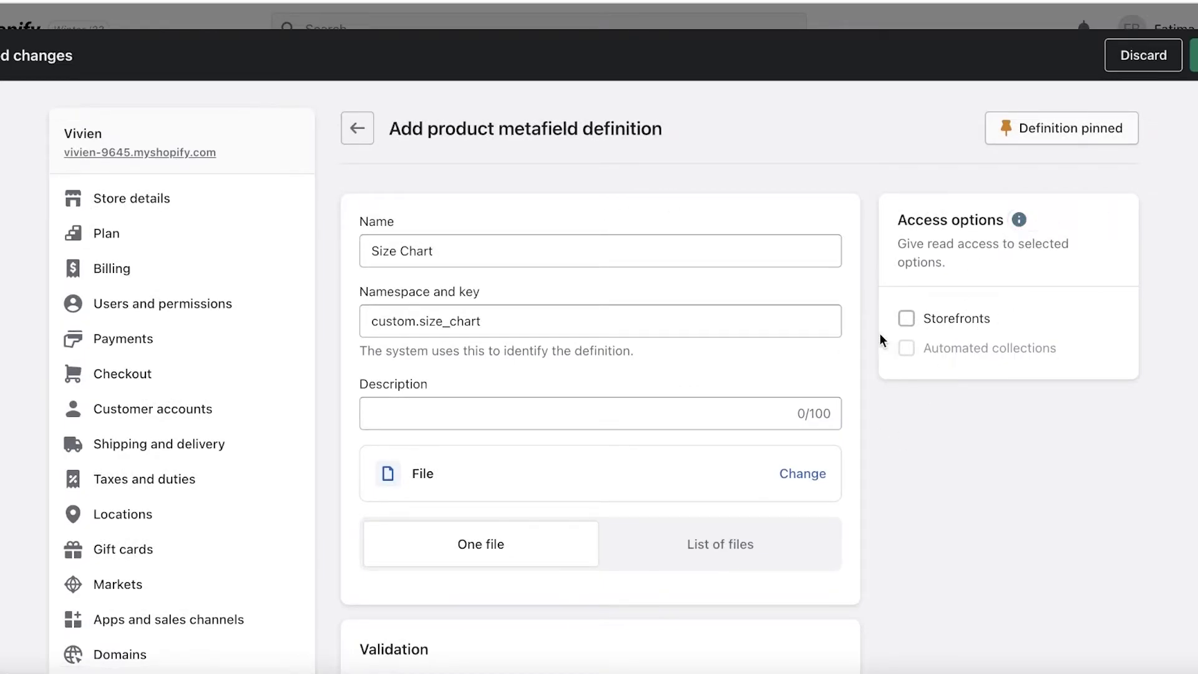
- Check the access options information, then save the Size Chart definition and close the settings
click(1018, 220)
click(658, 3)
click(1194, 55)
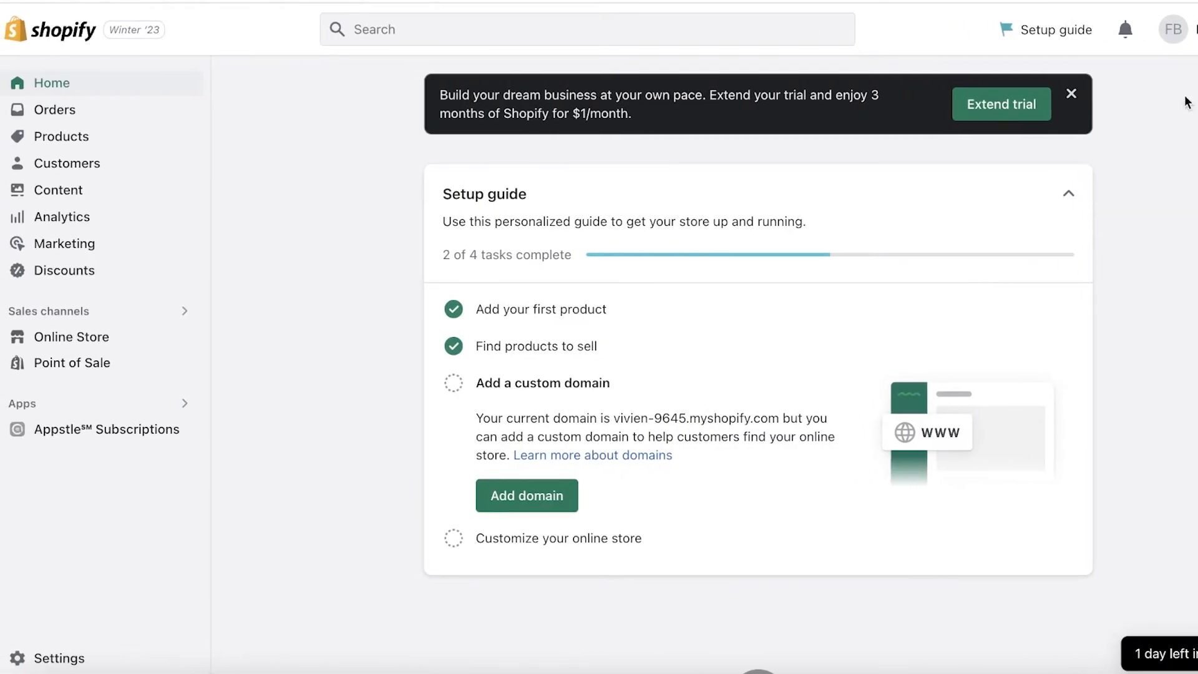
- Dismiss the trial extension banner and go to the Online Store themes page
click(1070, 94)
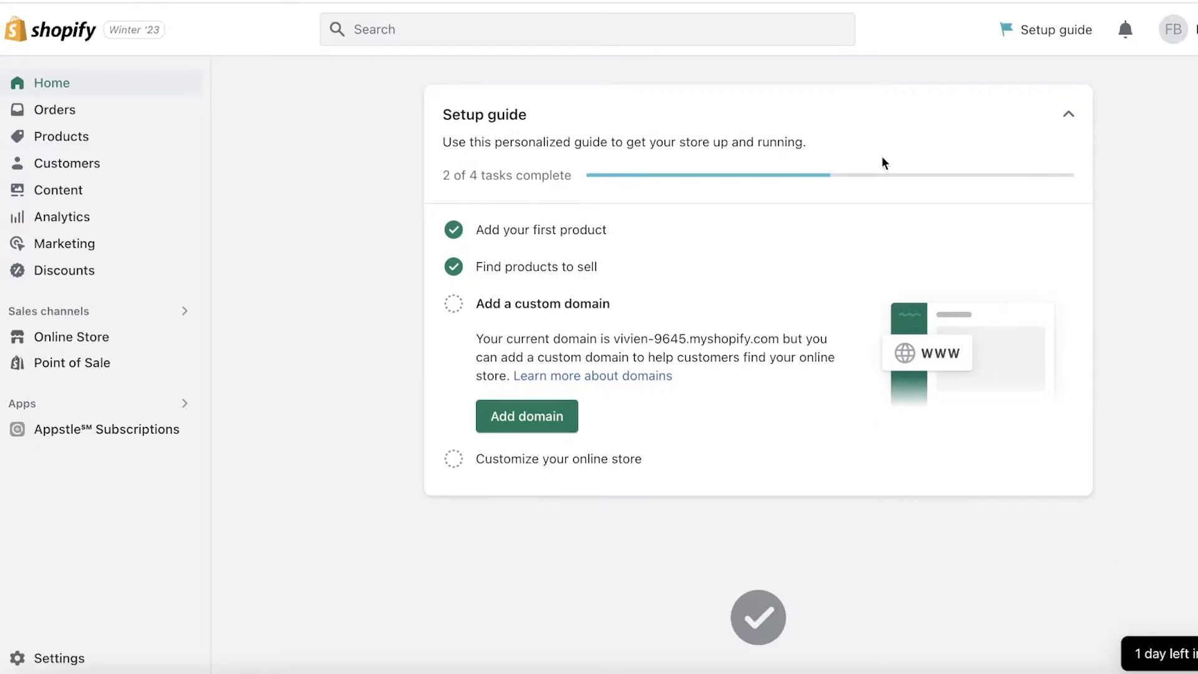
click(148, 346)
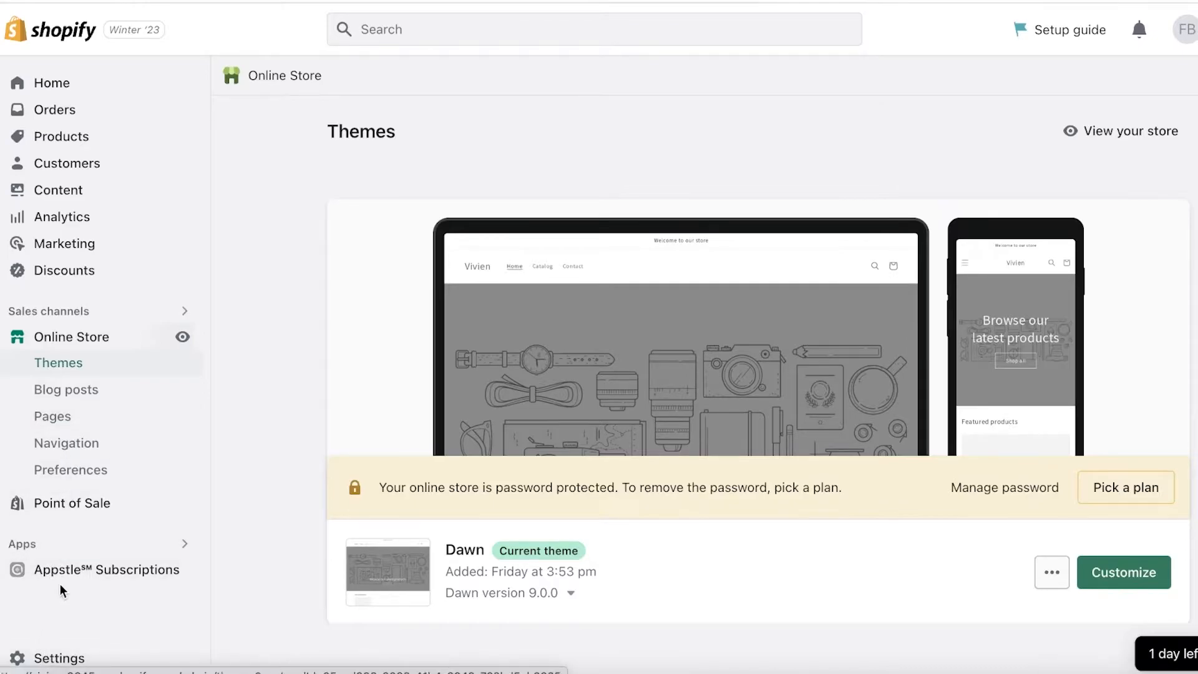
- Open the product metafield definitions under the Custom data settings and start another definition
click(39, 659)
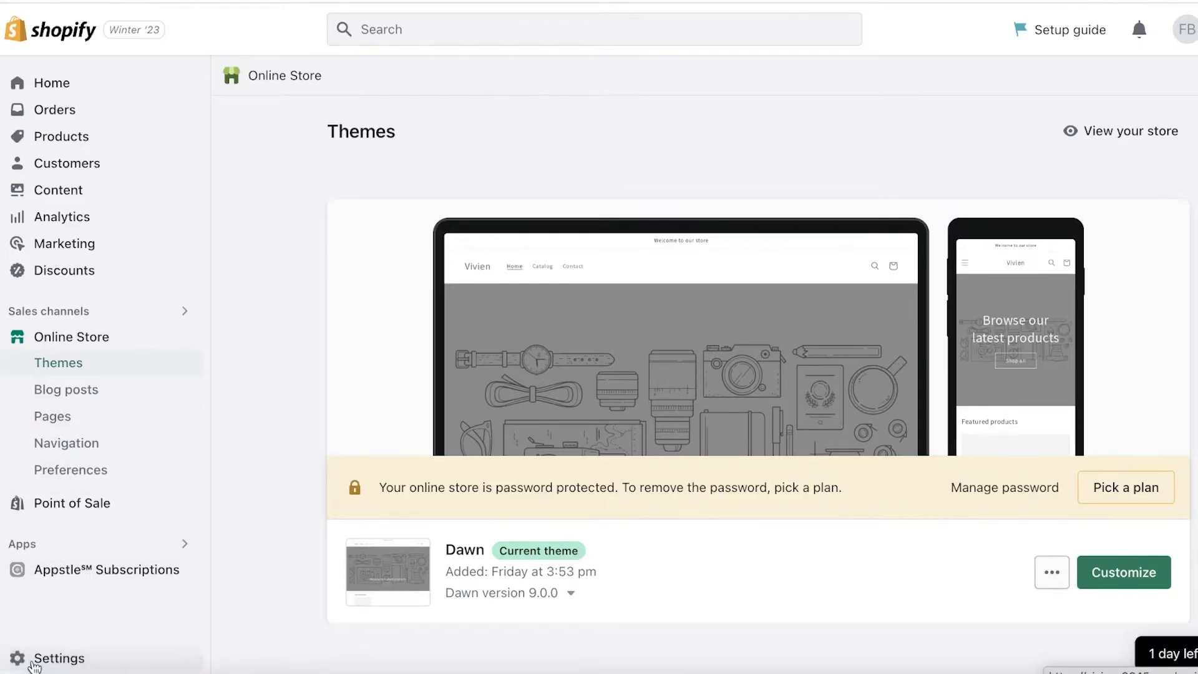
scroll(128, 430, down, 10)
scroll(134, 416, up, 8)
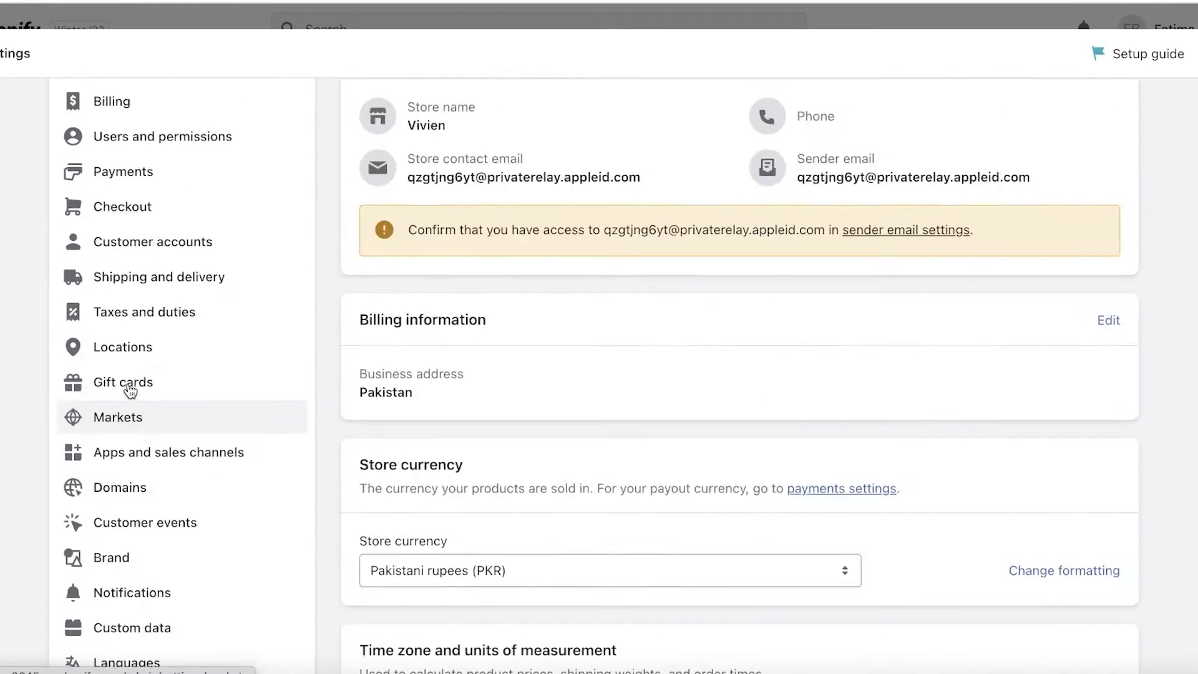
click(94, 540)
click(492, 313)
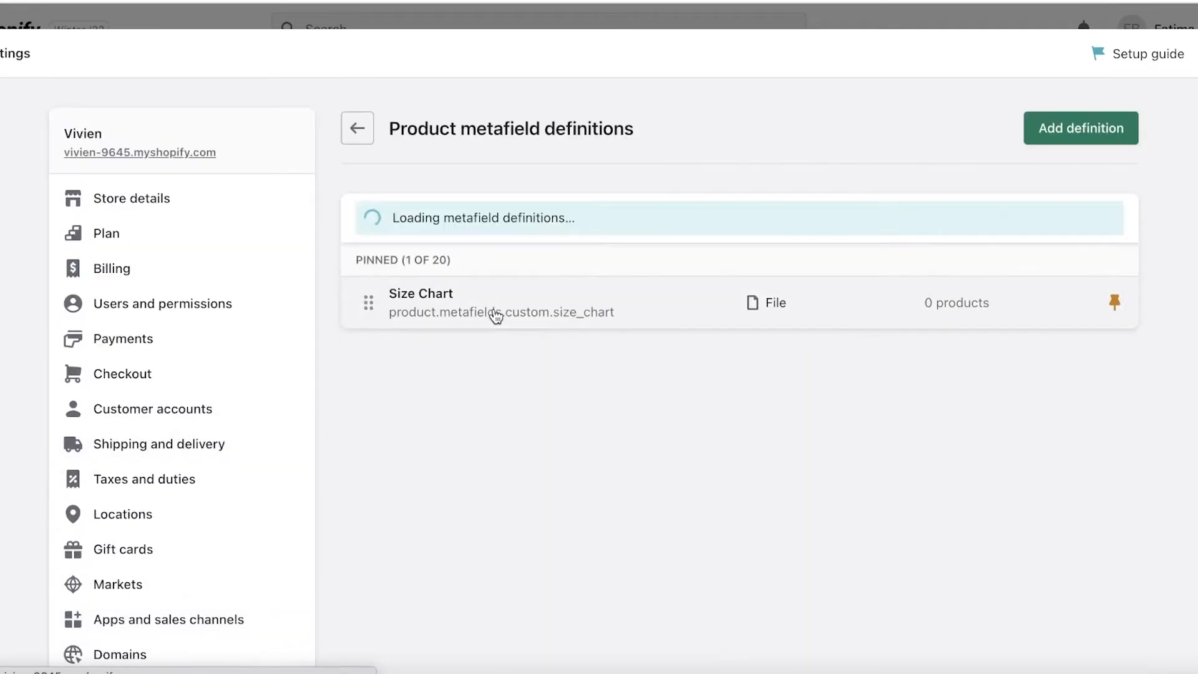
click(1091, 125)
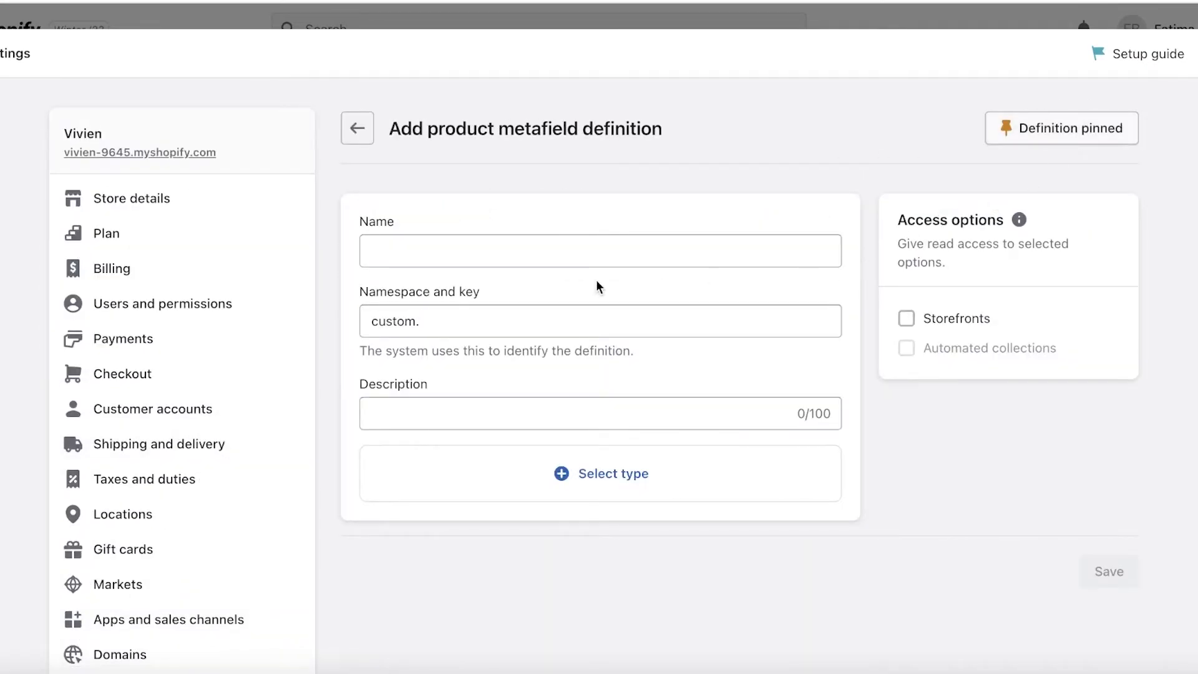
- Name the definition Size Chart Example 2, choose Page as its content type and save it
click(596, 249)
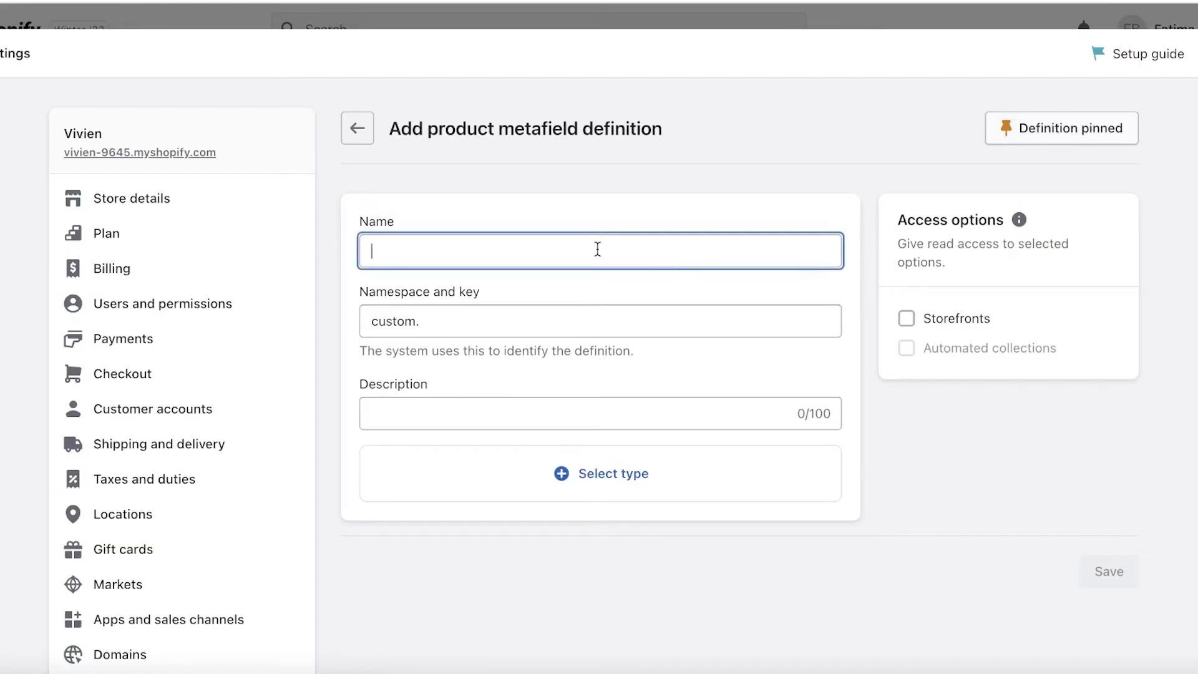
text(Size Chart Example 2)
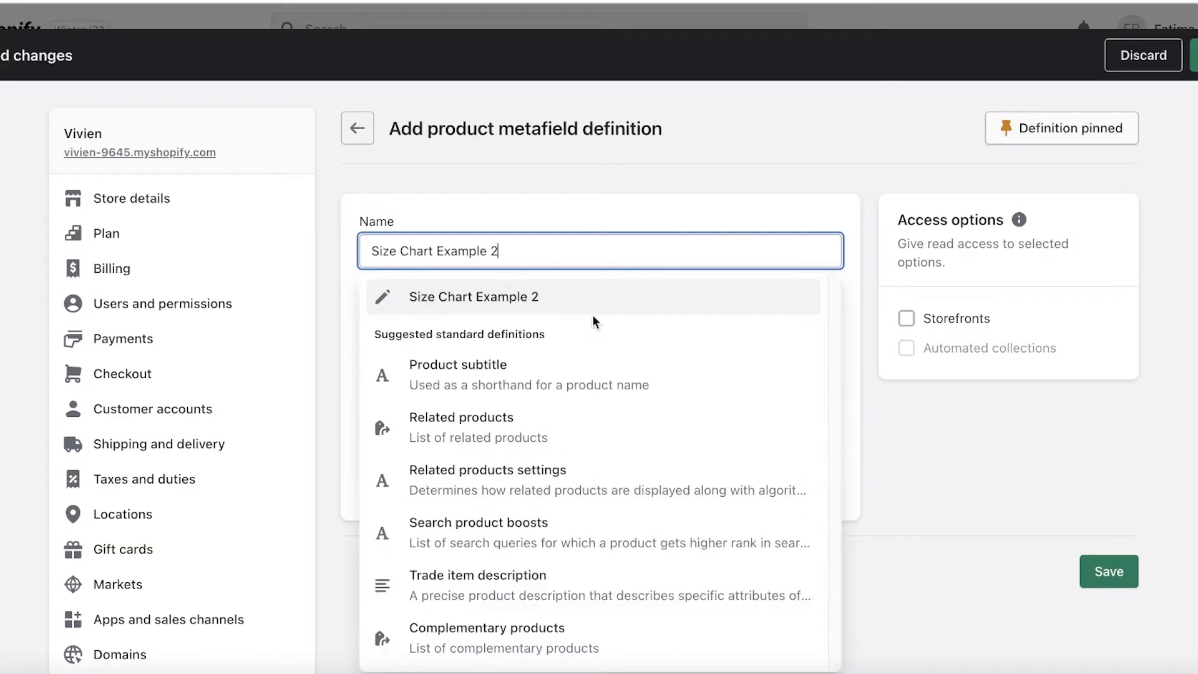
click(593, 310)
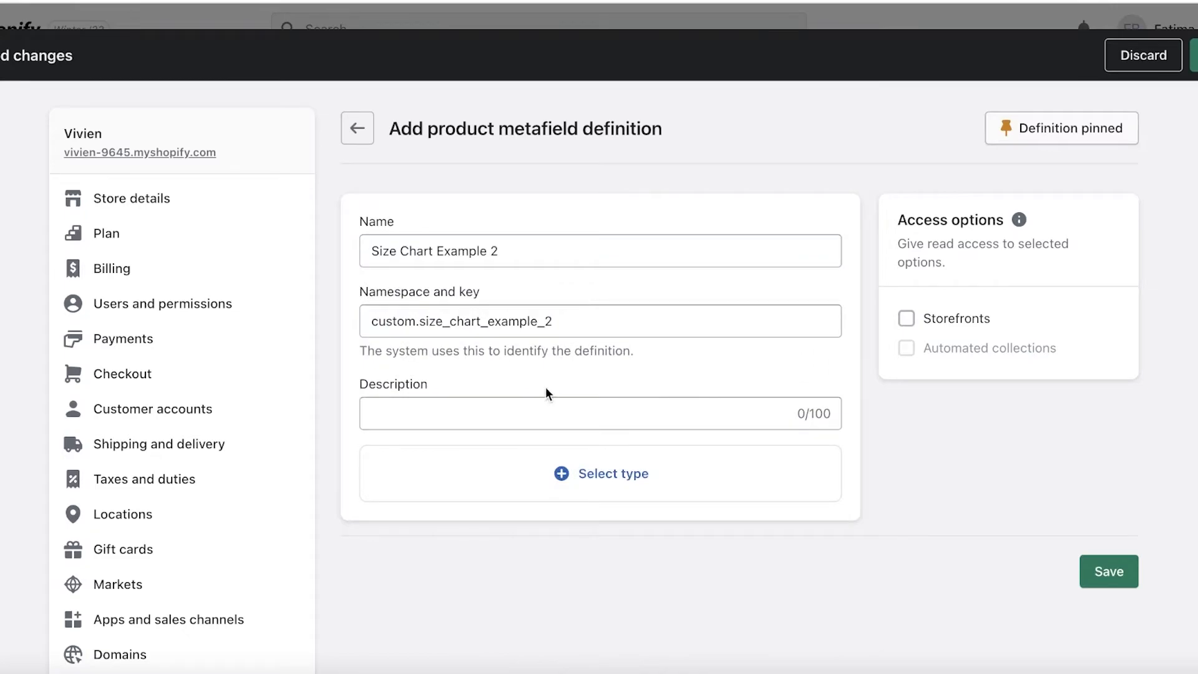
click(589, 472)
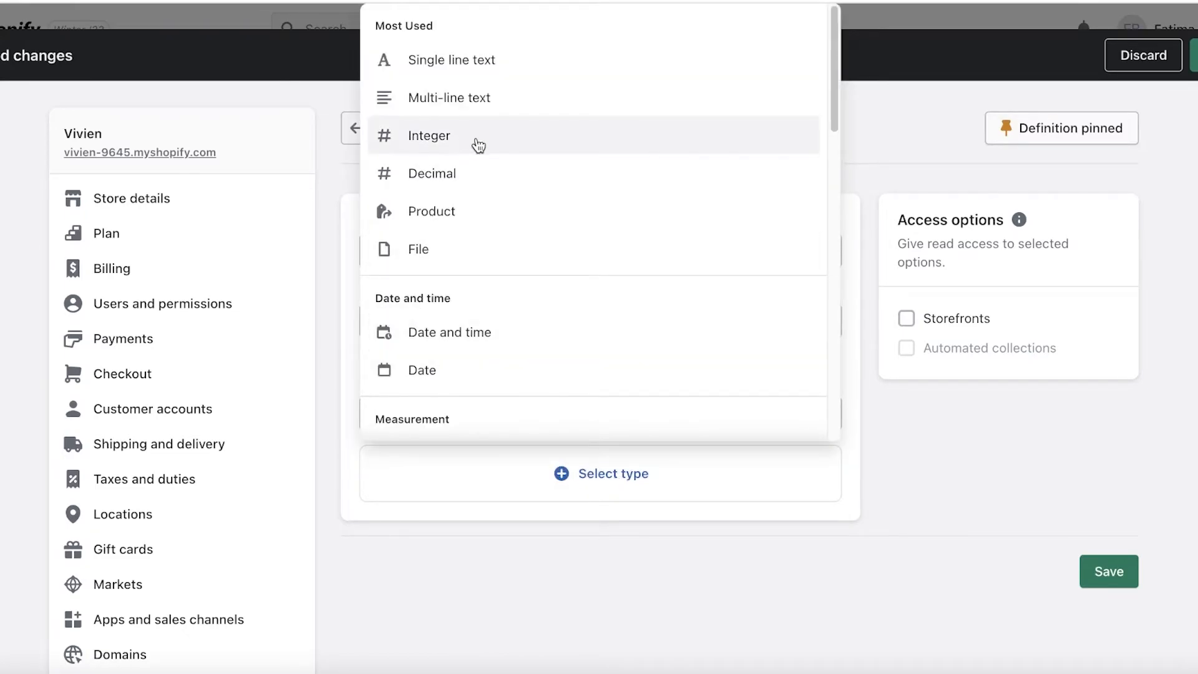
scroll(476, 147, down, 7)
scroll(476, 147, down, 3)
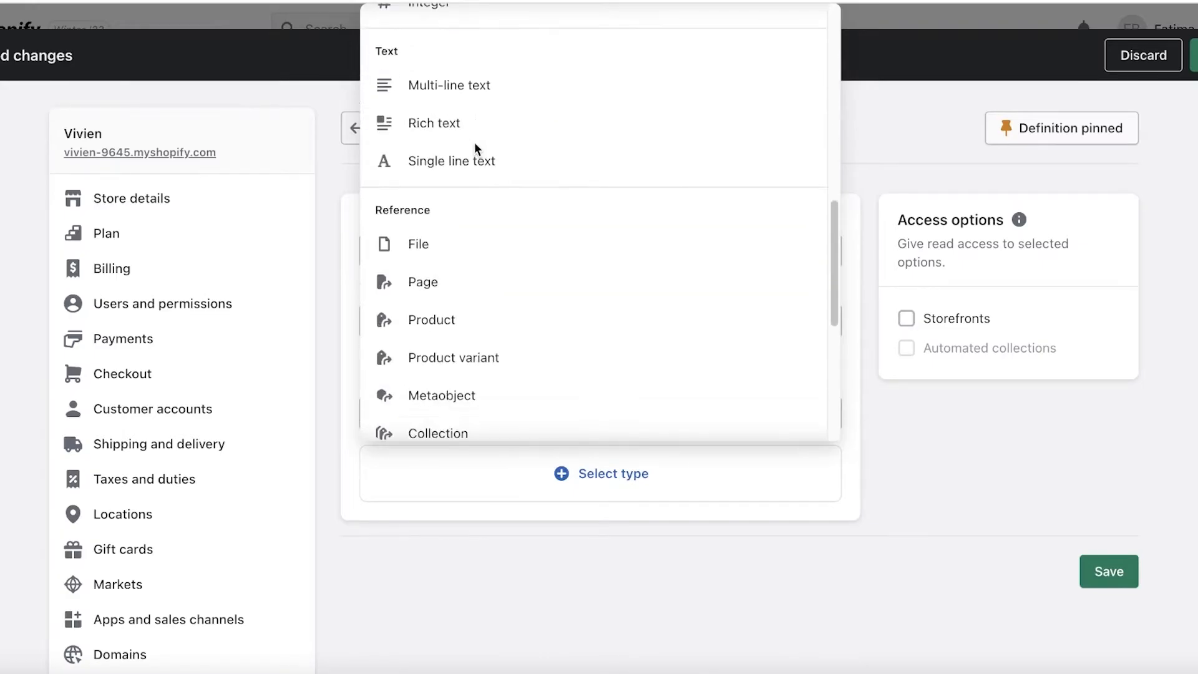
click(429, 284)
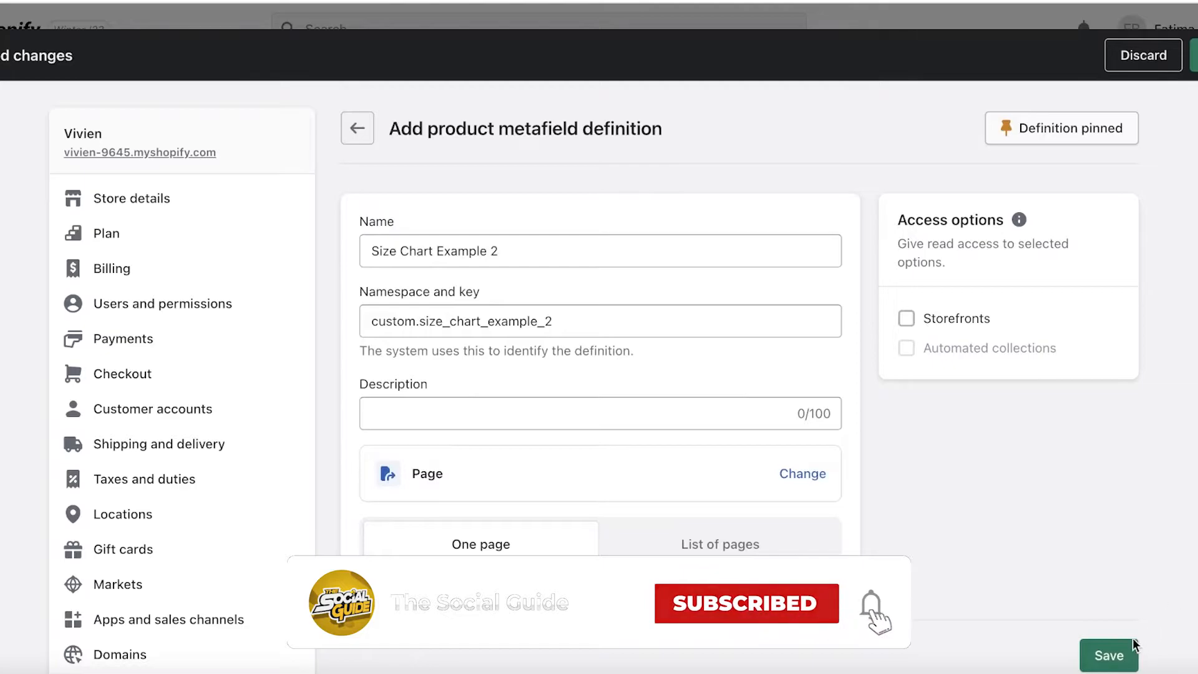
click(1109, 655)
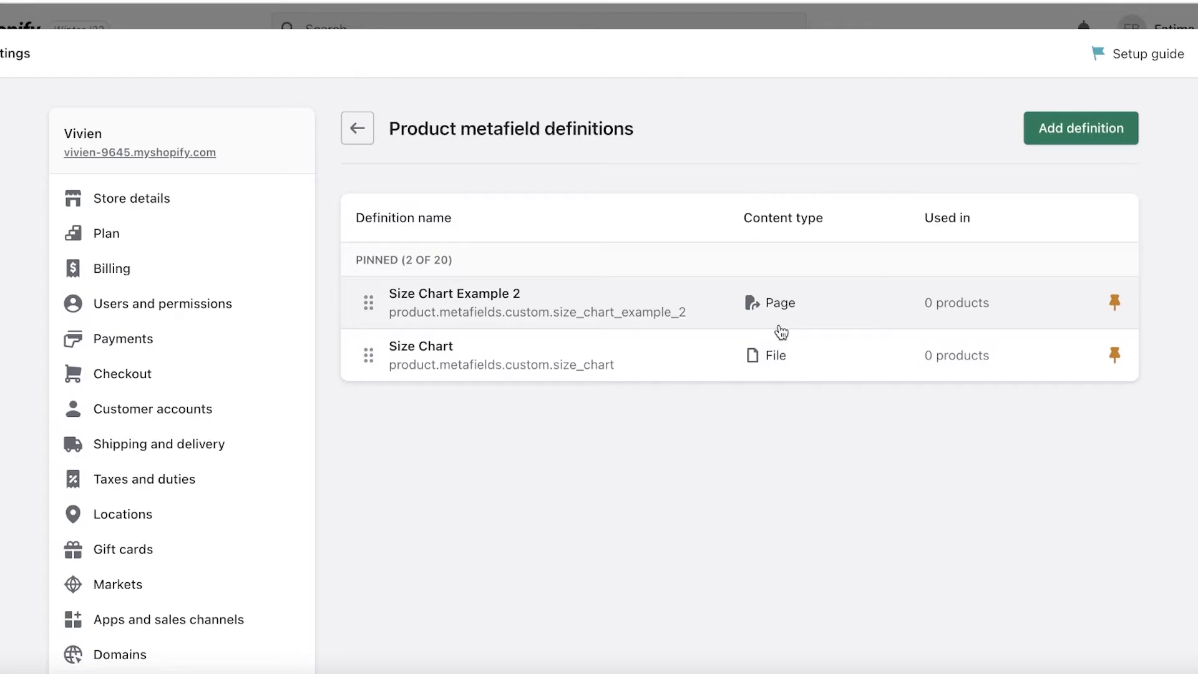
- Close the settings and start adding a new page in the Online Store's Pages section
click(1197, 53)
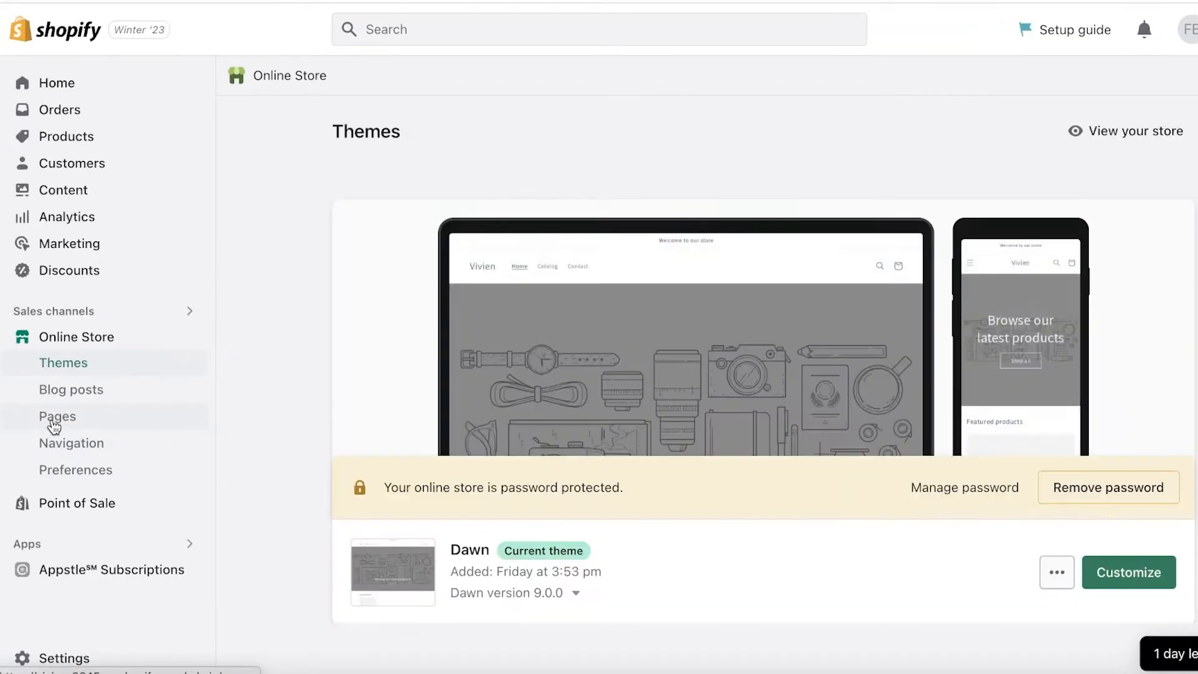
click(55, 417)
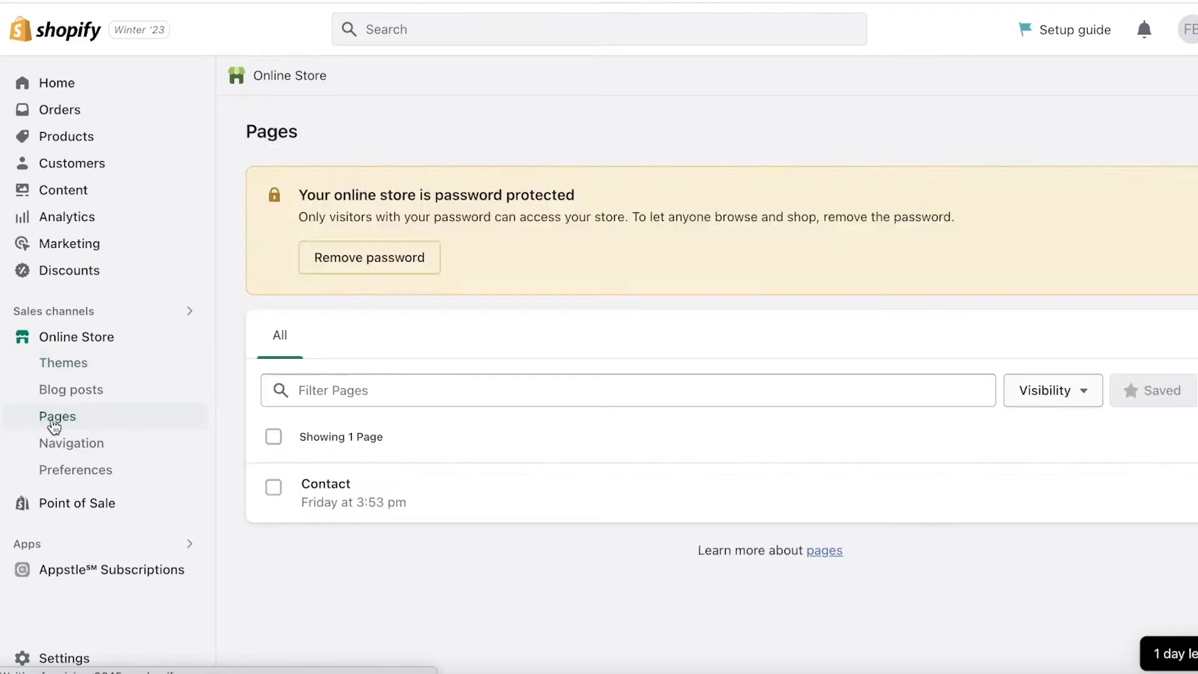
click(1150, 124)
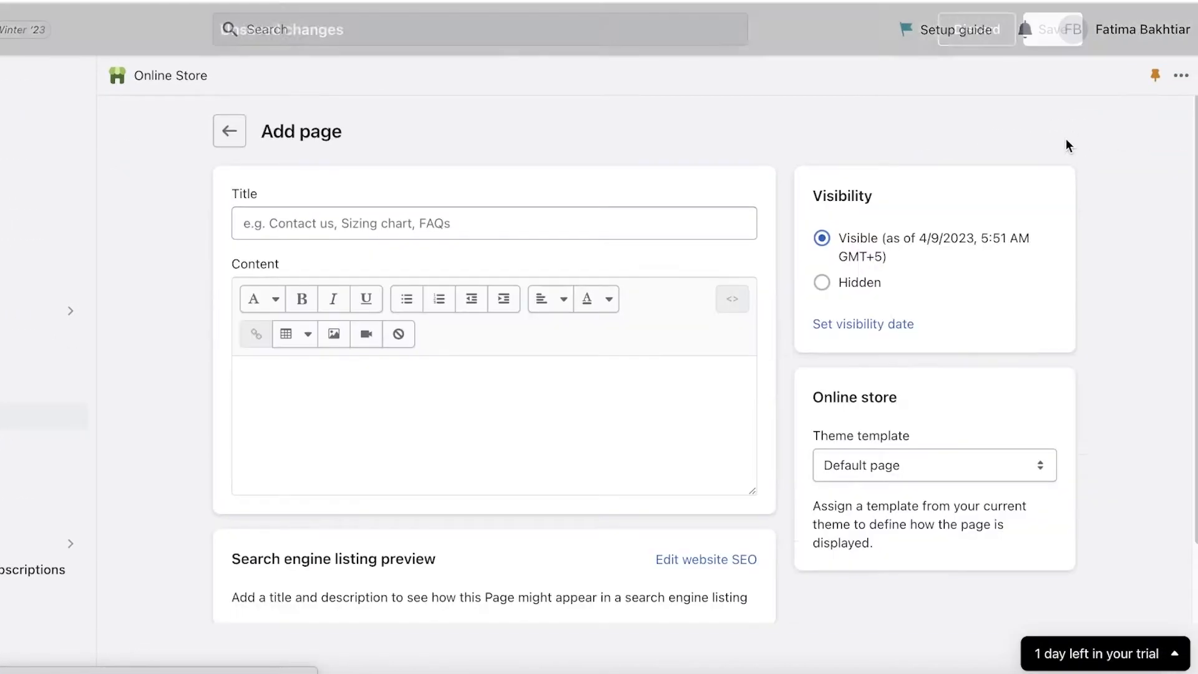
- Title the new page Size Chart and save it
click(443, 230)
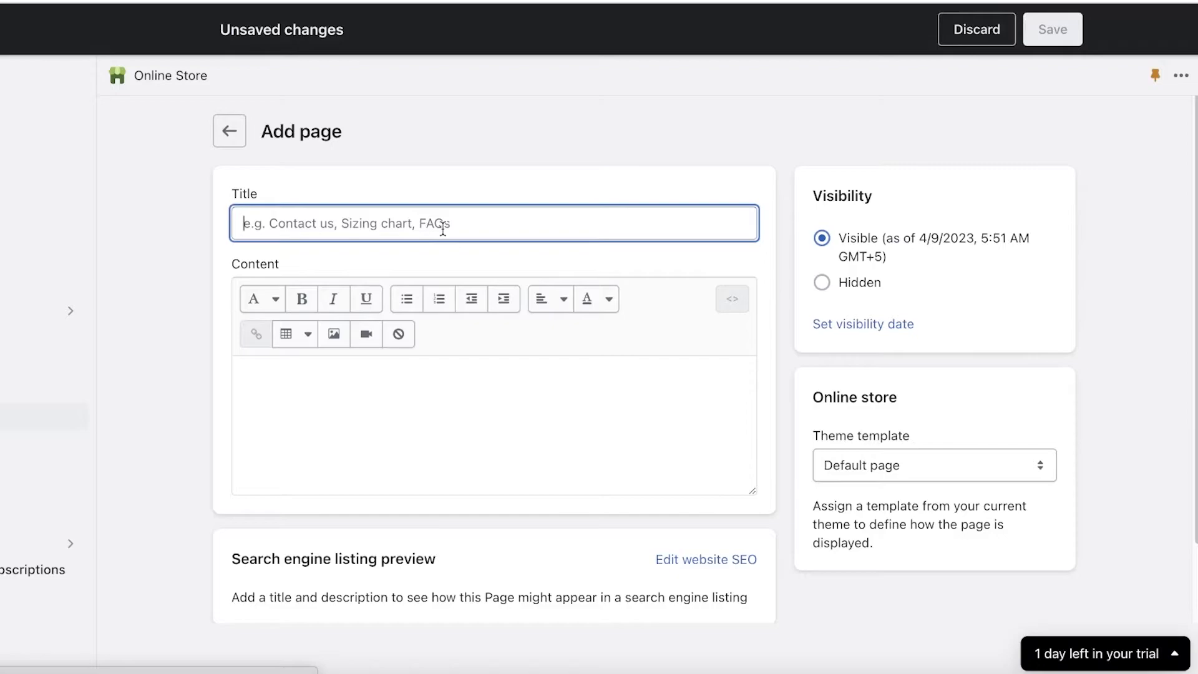
text(Size Chart)
scroll(885, 559, down, 2)
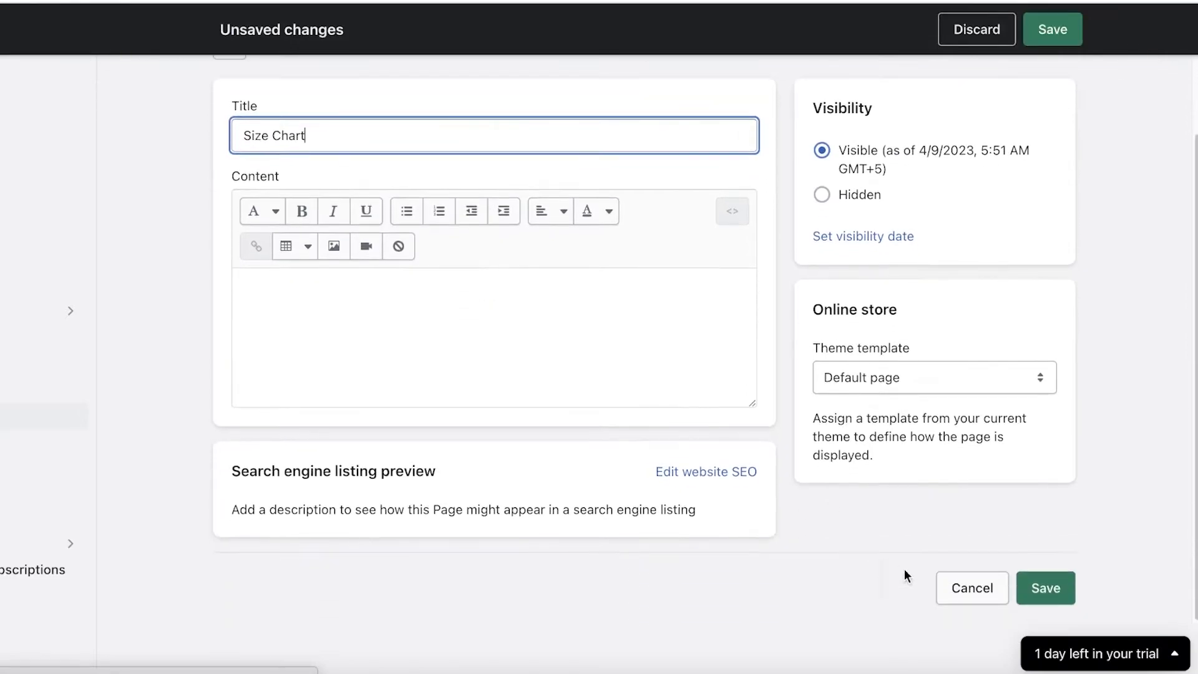
click(1022, 595)
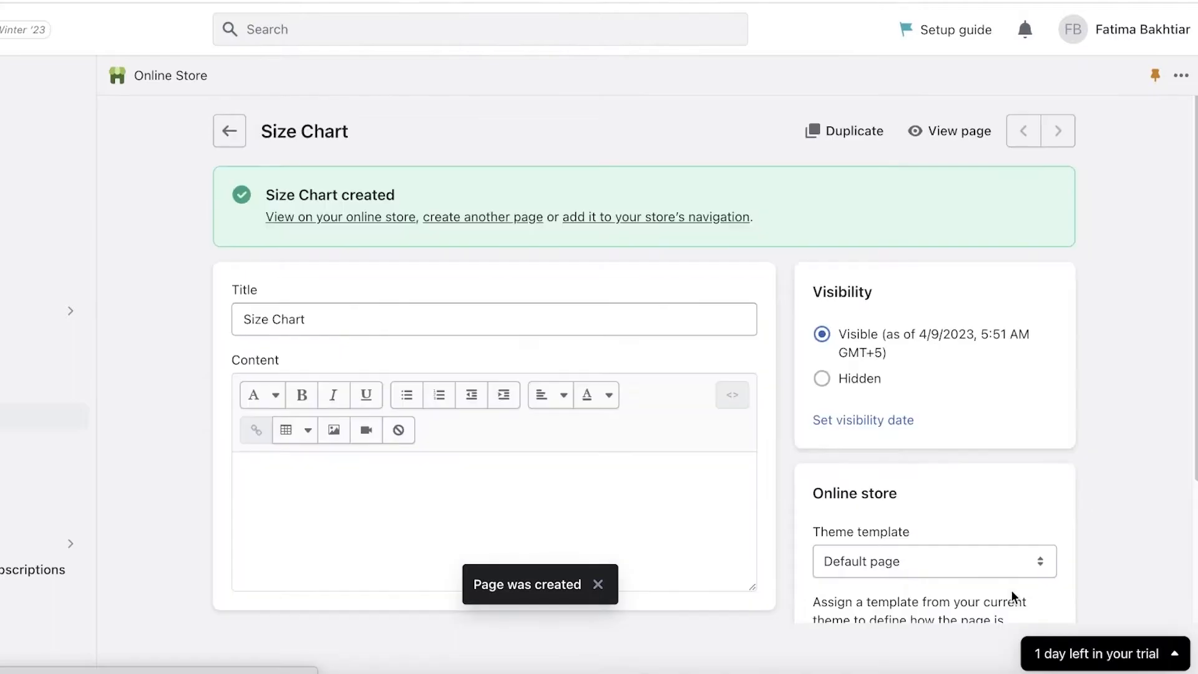
- View the saved Size Chart page and return to the Online Store themes page
click(973, 128)
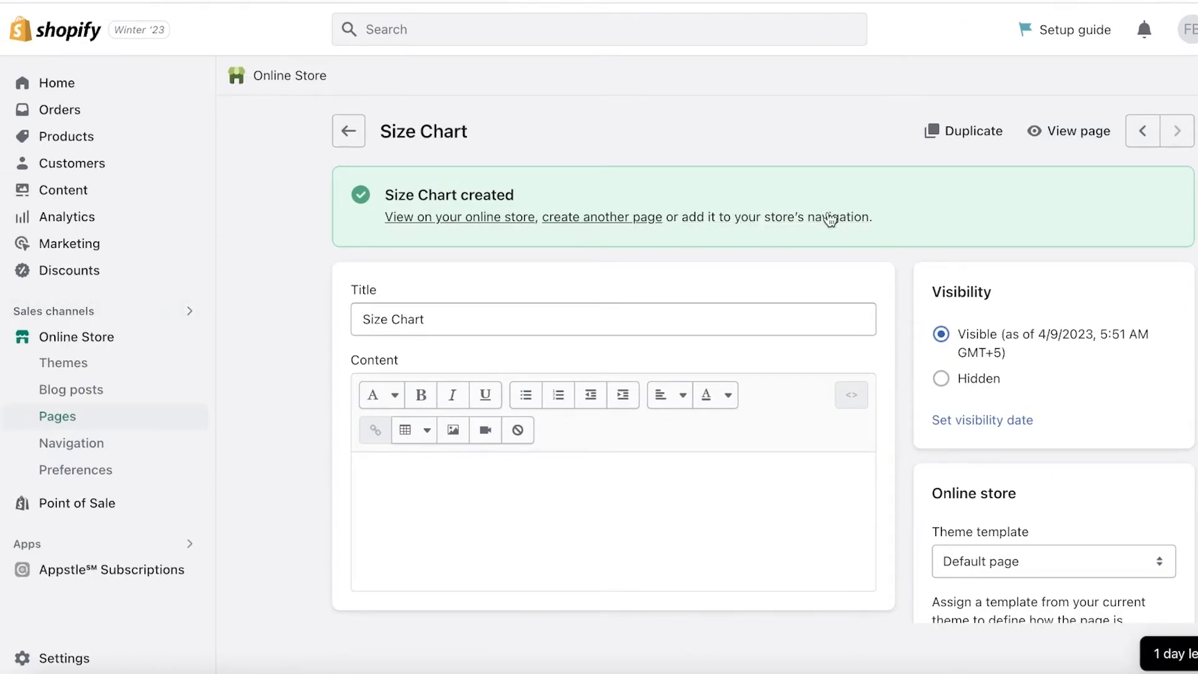
click(38, 340)
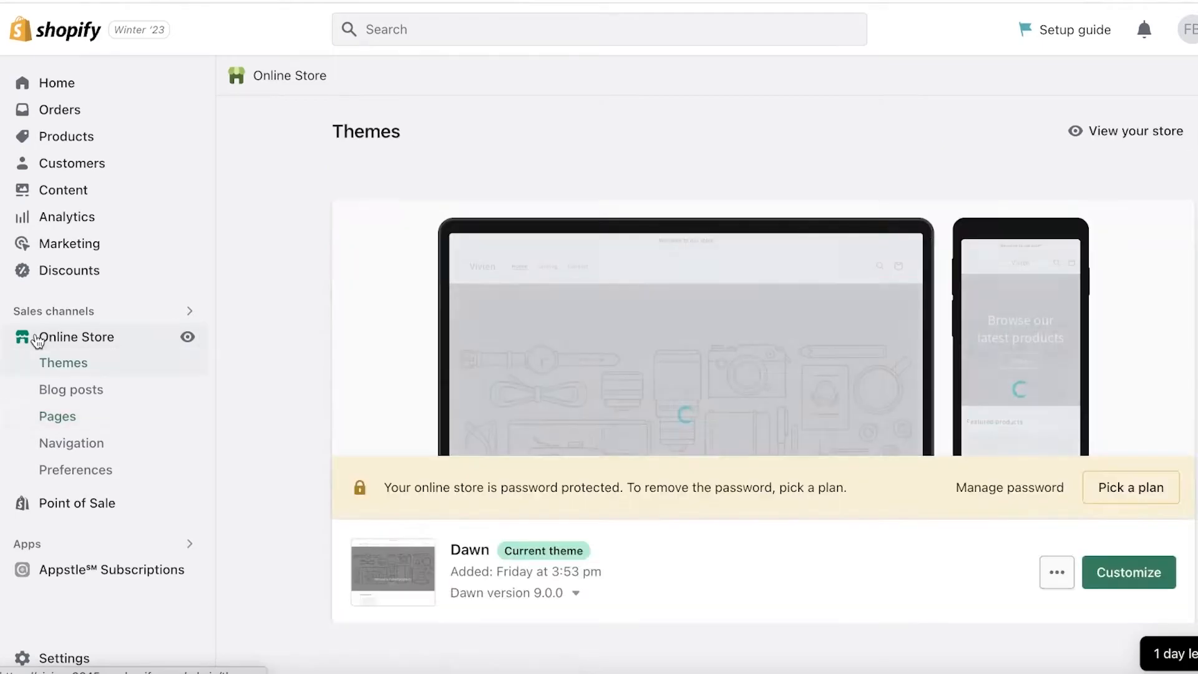
- Customize the current Dawn theme and switch the editor to the Default product template
scroll(954, 225, down, 7)
scroll(1085, 223, up, 1)
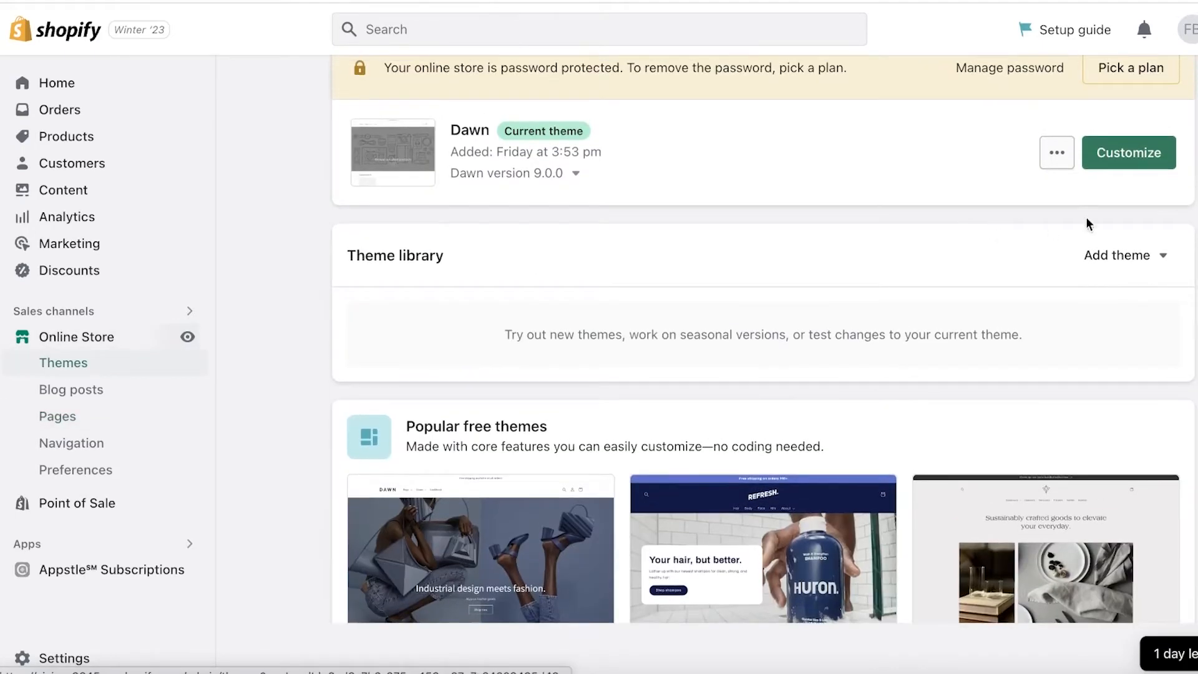
click(1148, 164)
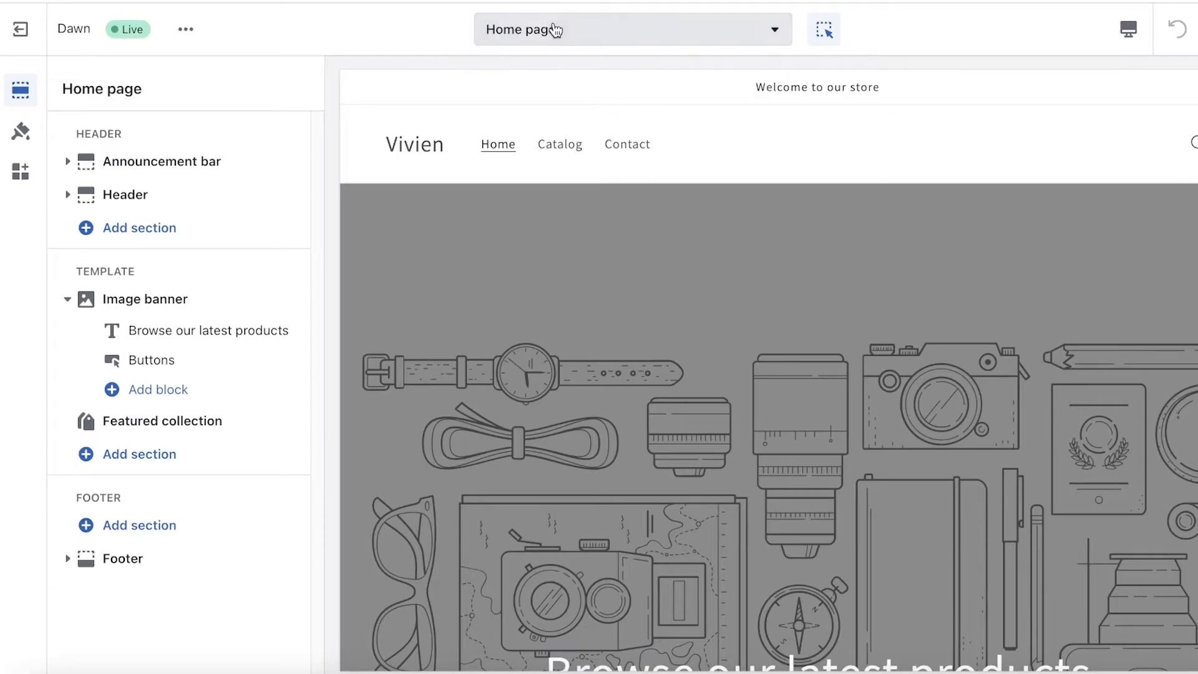
click(554, 30)
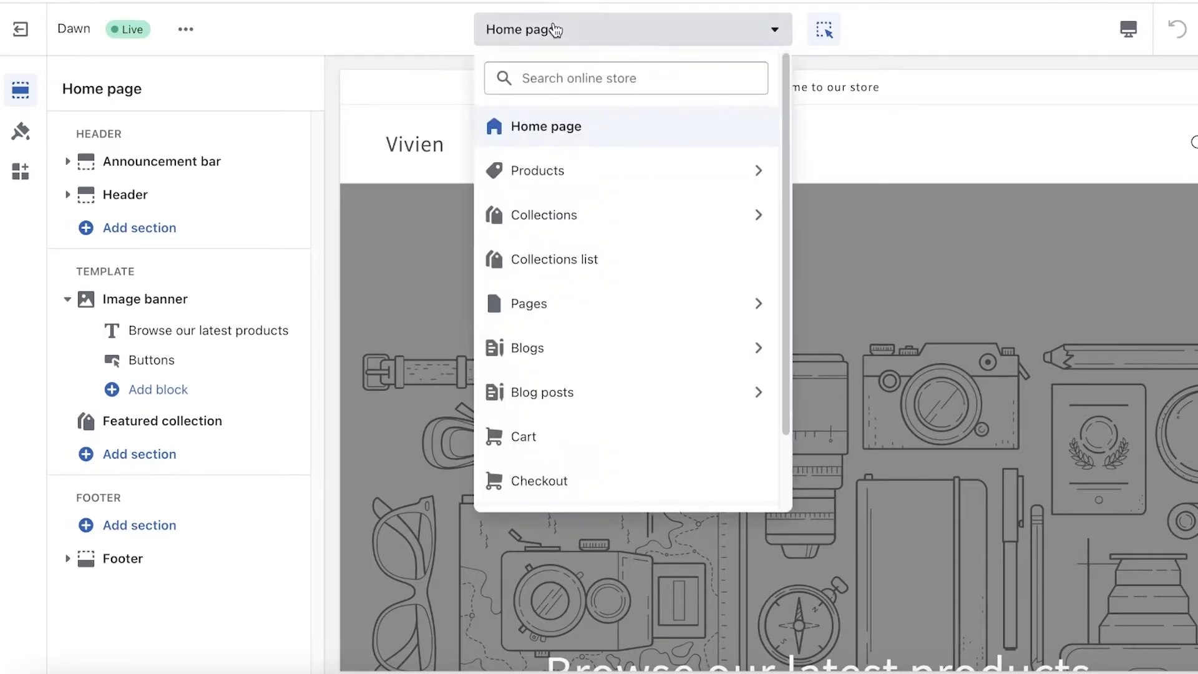
click(580, 174)
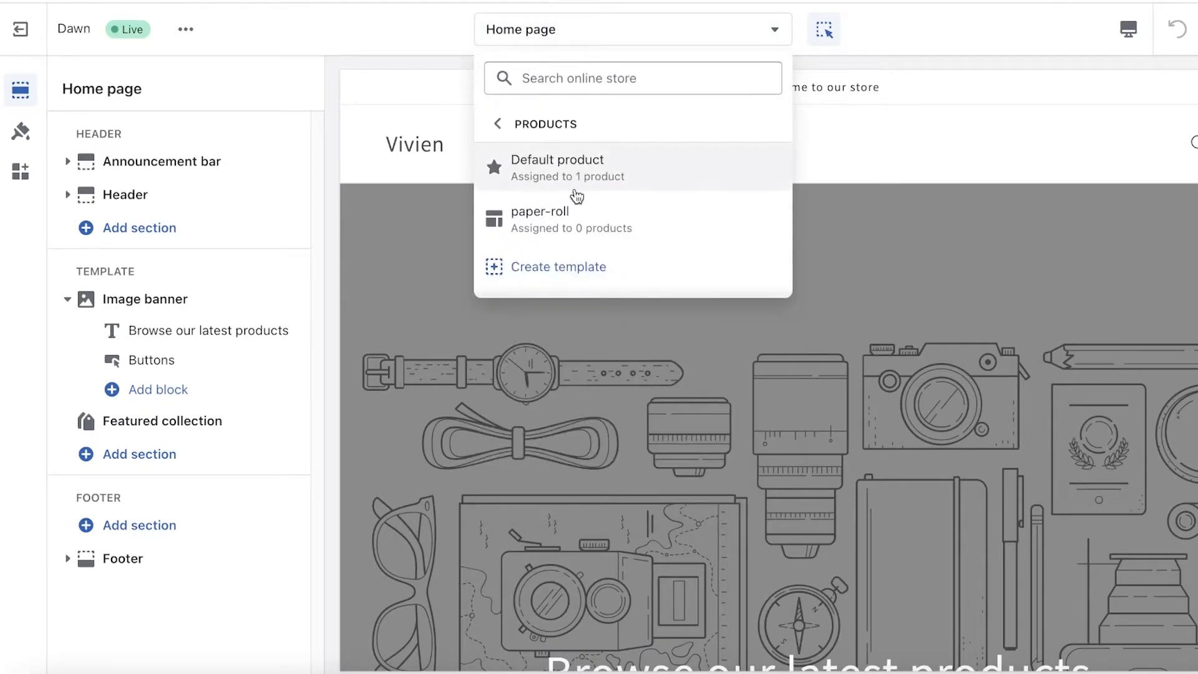
click(578, 168)
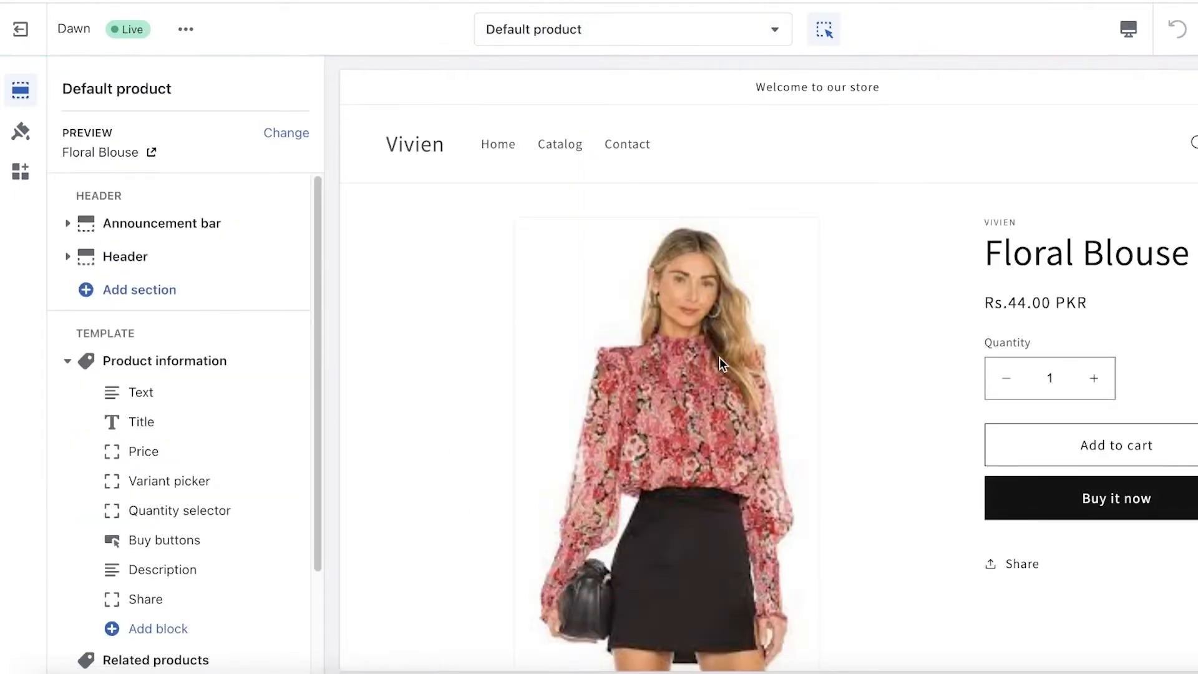
- Inspect the Share block and Product information settings of the Floral Blouse preview, and return to the template's section list
scroll(742, 297, down, 1)
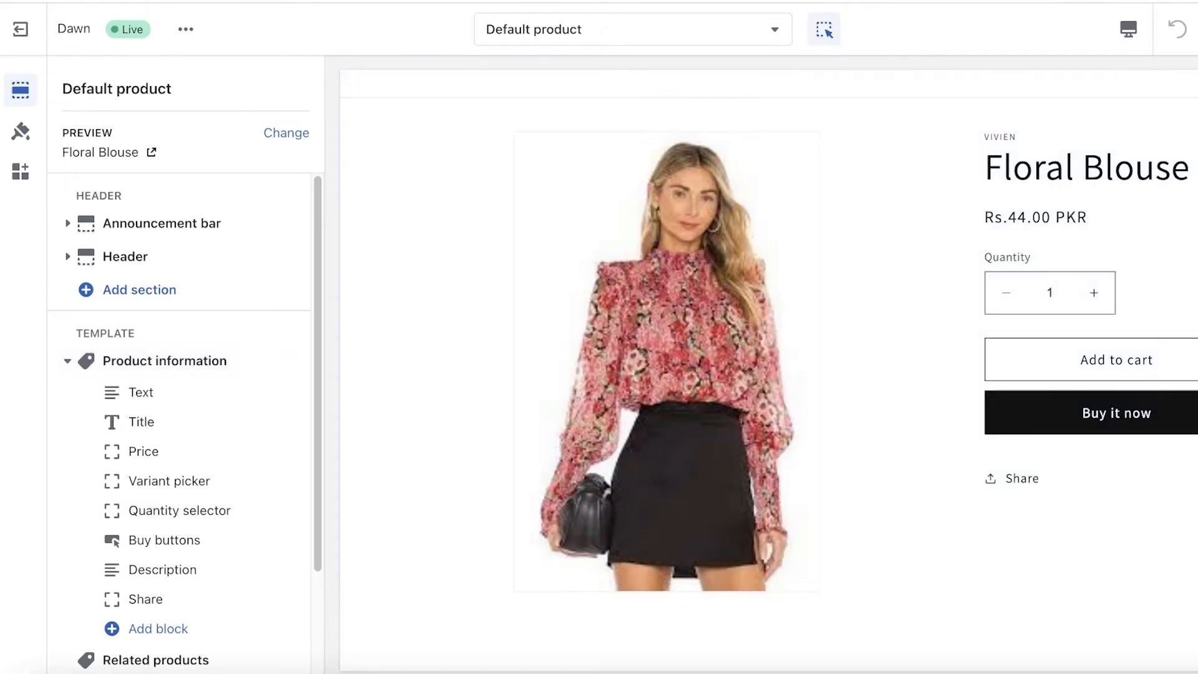
click(1029, 467)
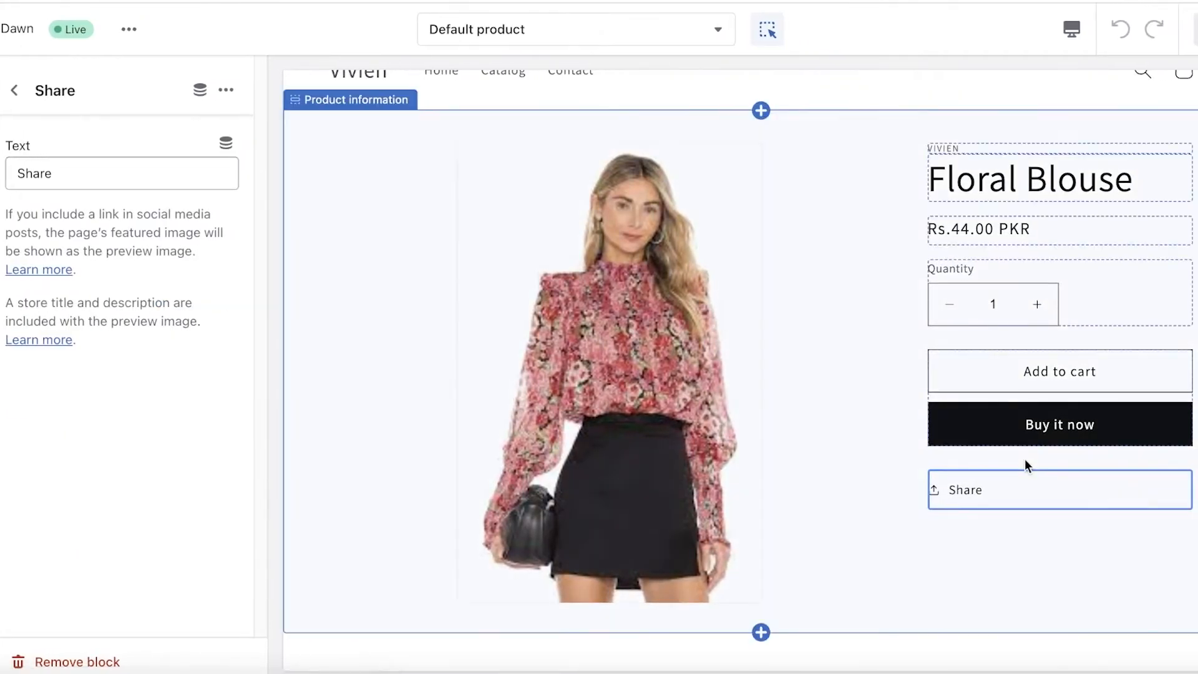
click(1081, 468)
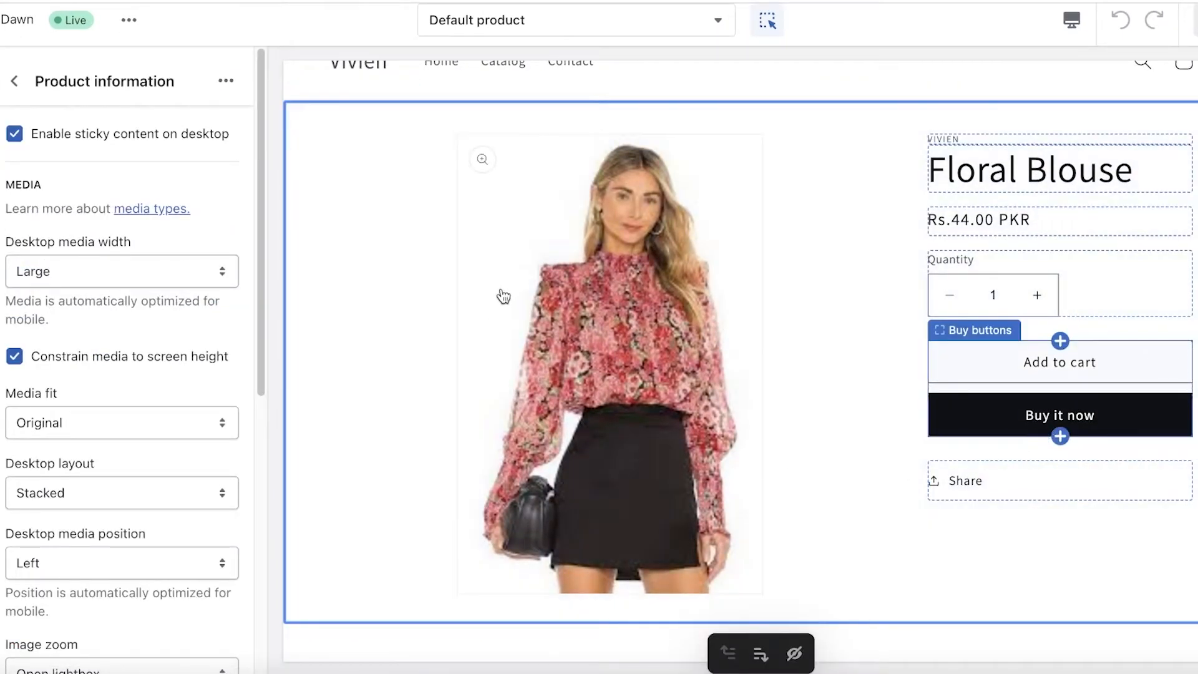
scroll(503, 295, up, 1)
click(13, 91)
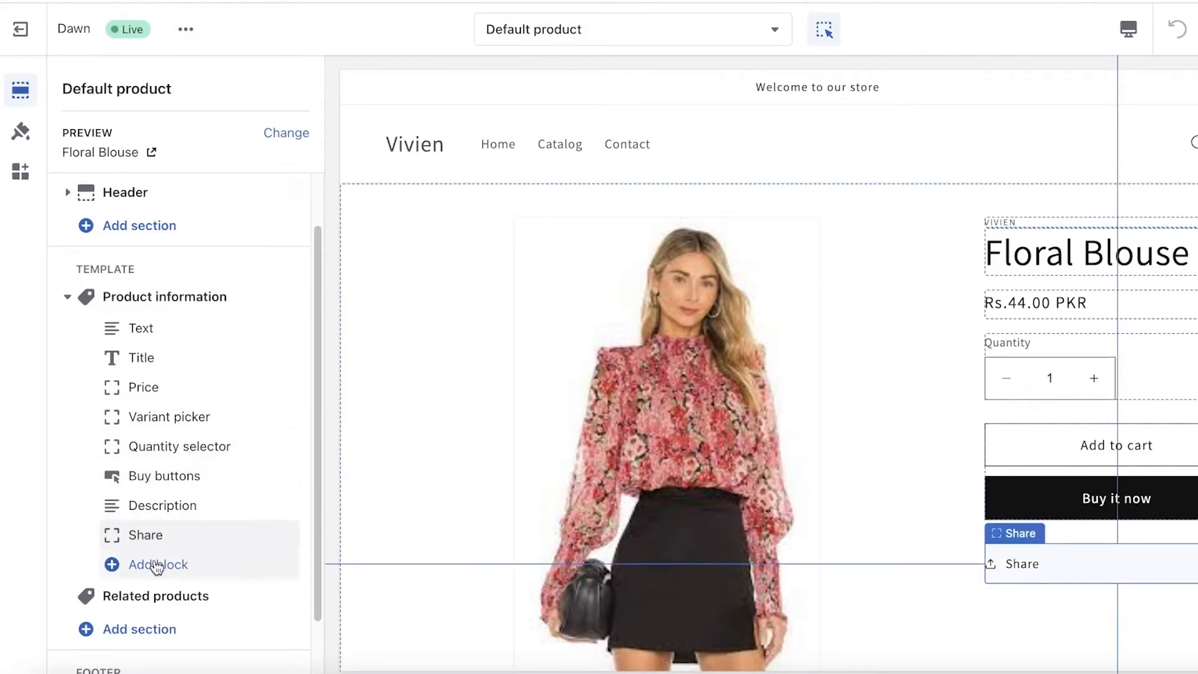
- Add an Icon with text block to the Product information section
scroll(154, 555, down, 1)
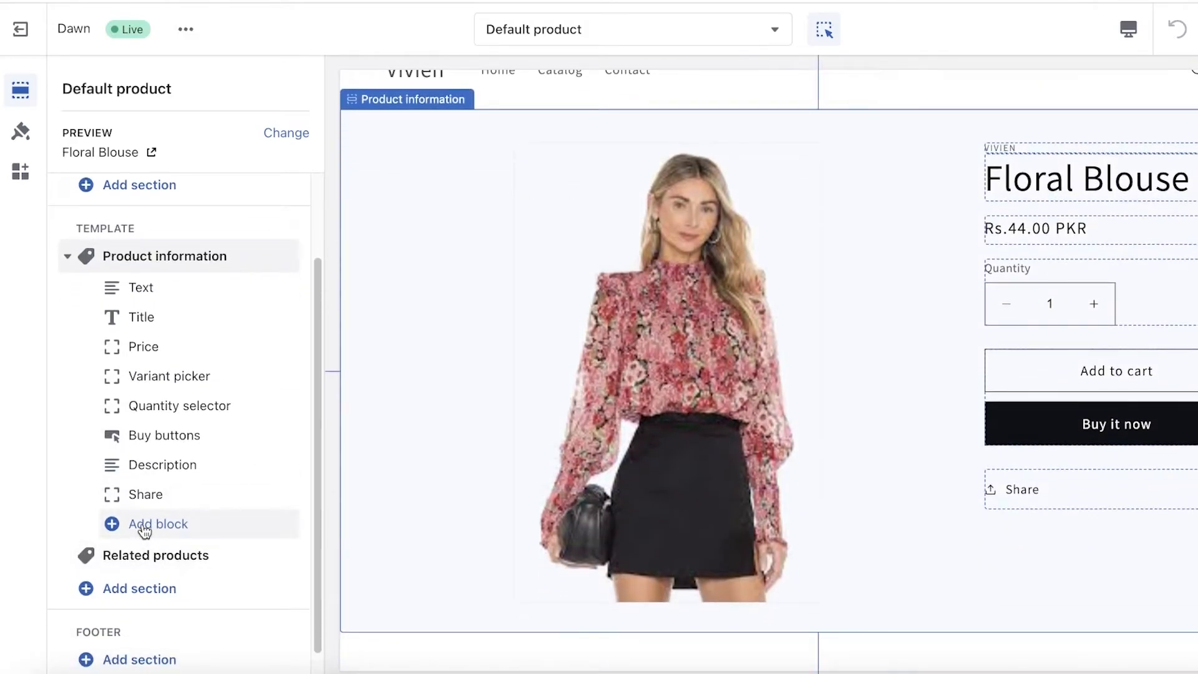
click(144, 530)
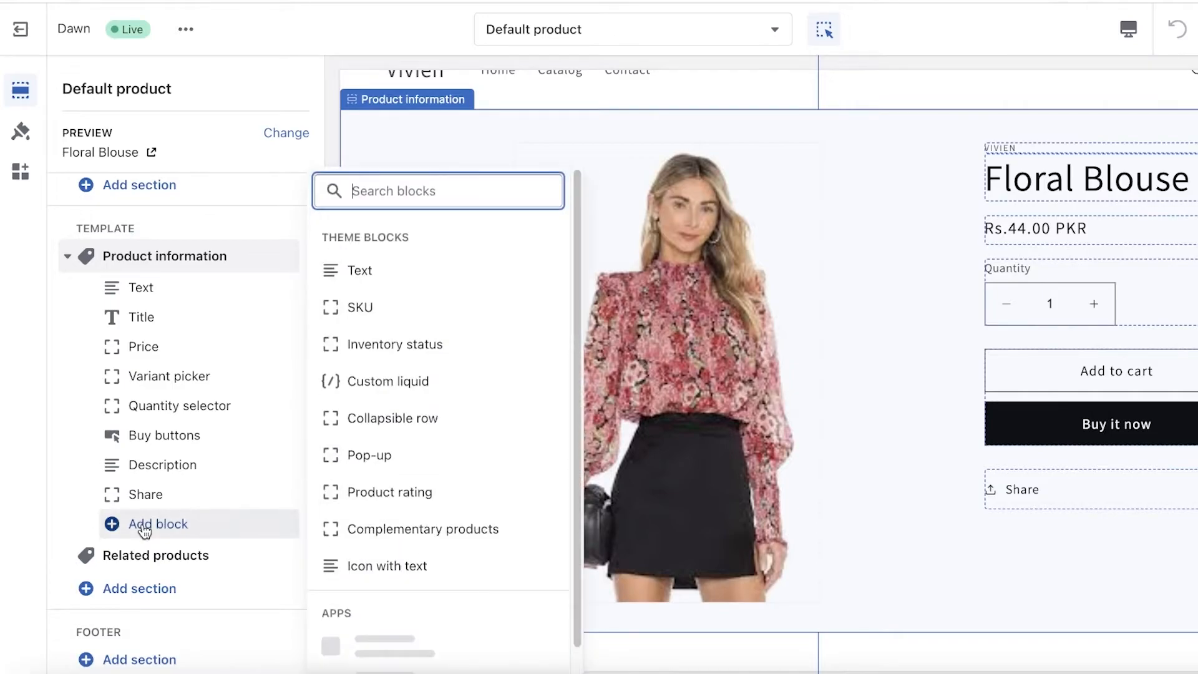
scroll(416, 380, down, 2)
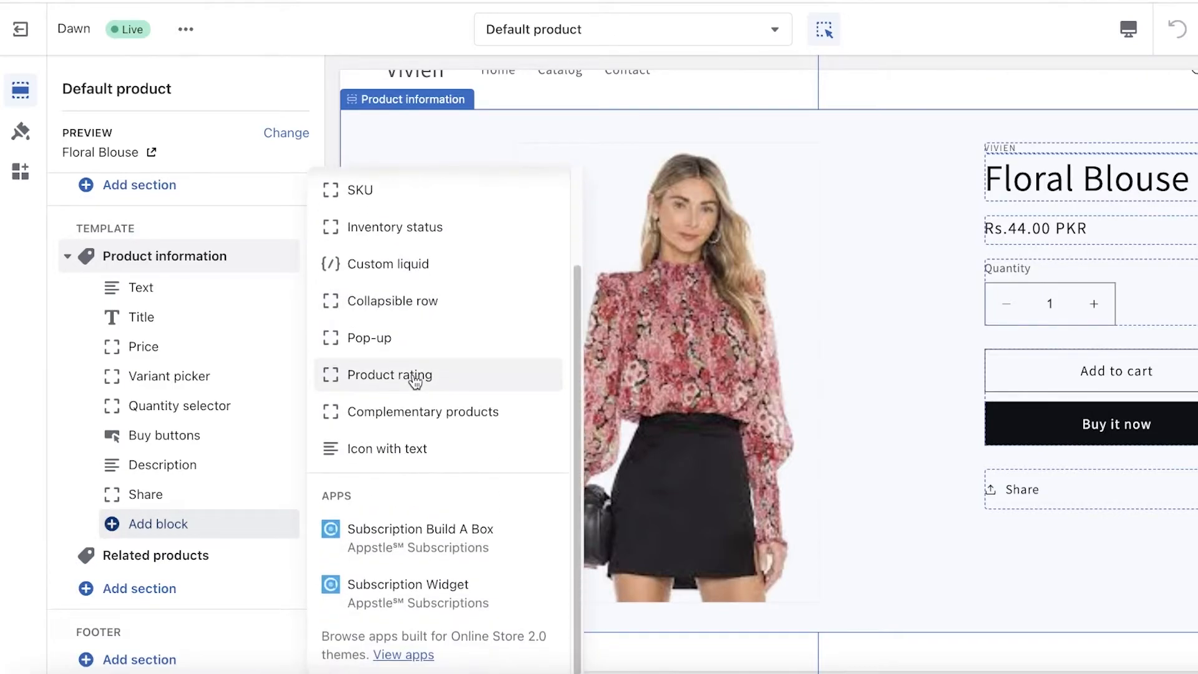
scroll(415, 380, up, 2)
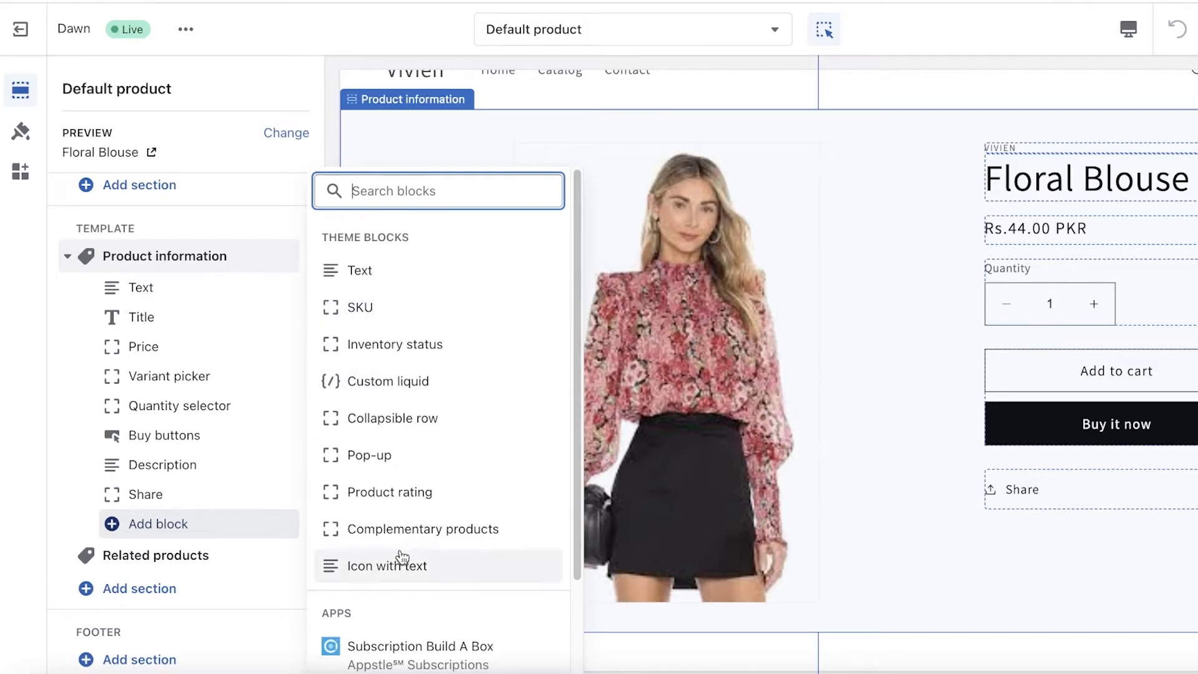
click(353, 574)
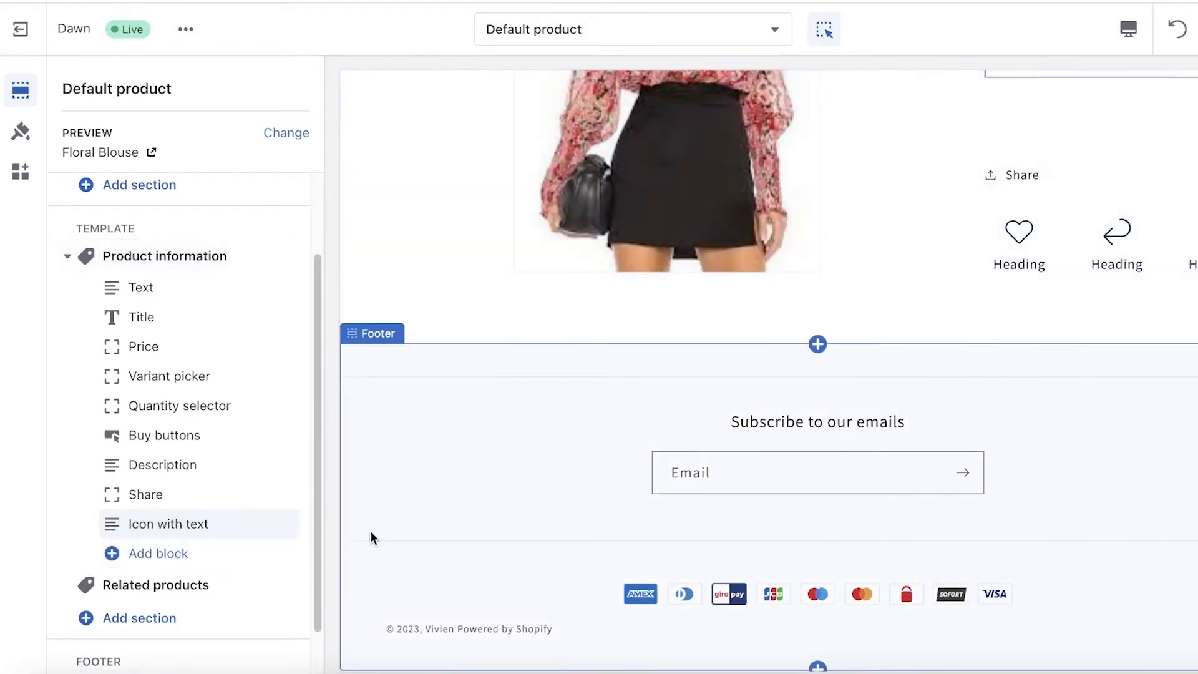
- Review the settings of the Icon with text block and set its layout to Vertical
click(187, 526)
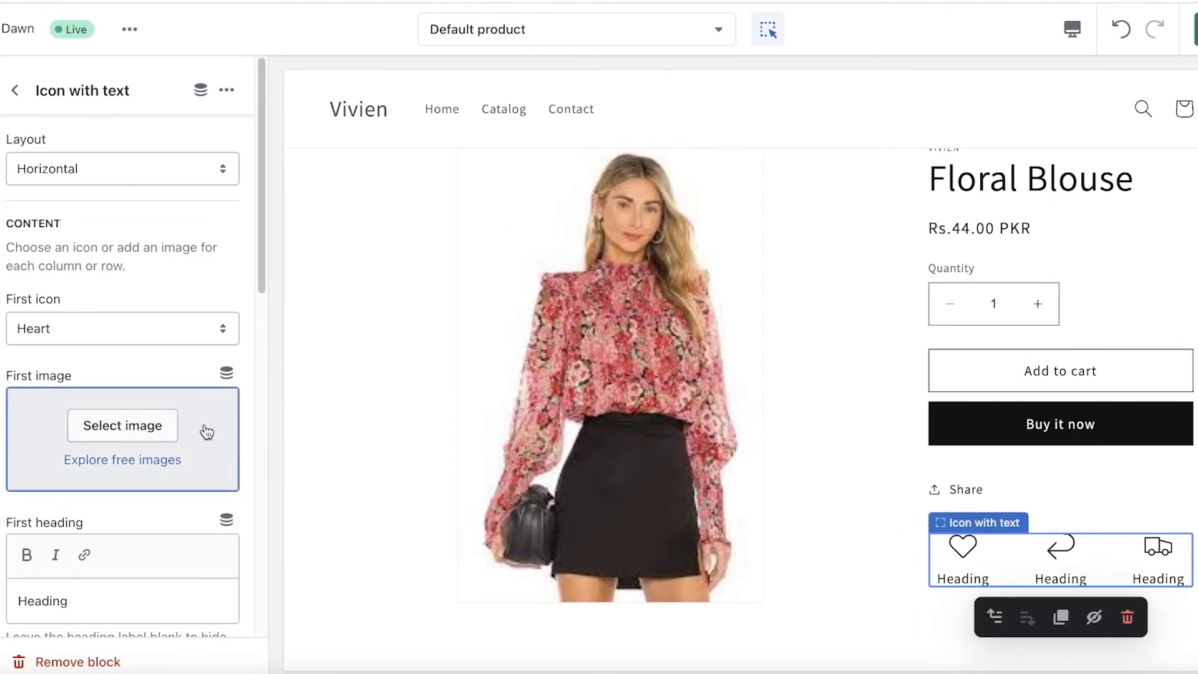
scroll(205, 436, down, 7)
scroll(268, 428, down, 2)
scroll(62, 624, down, 3)
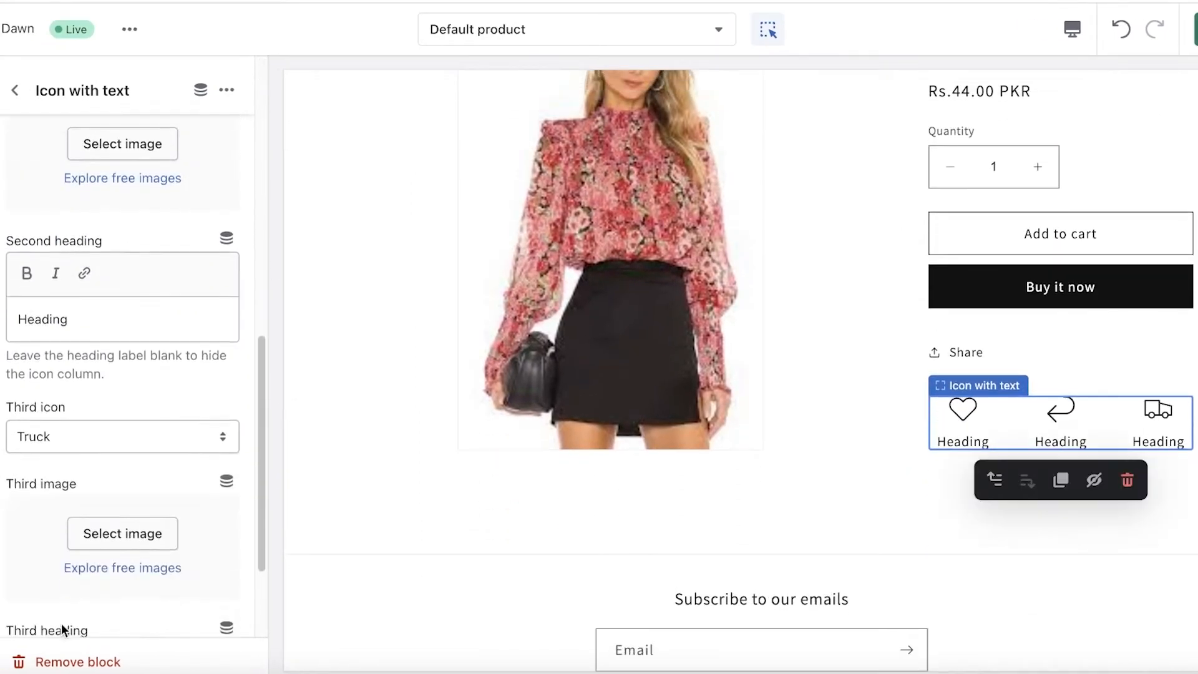
scroll(61, 624, down, 3)
scroll(235, 449, up, 15)
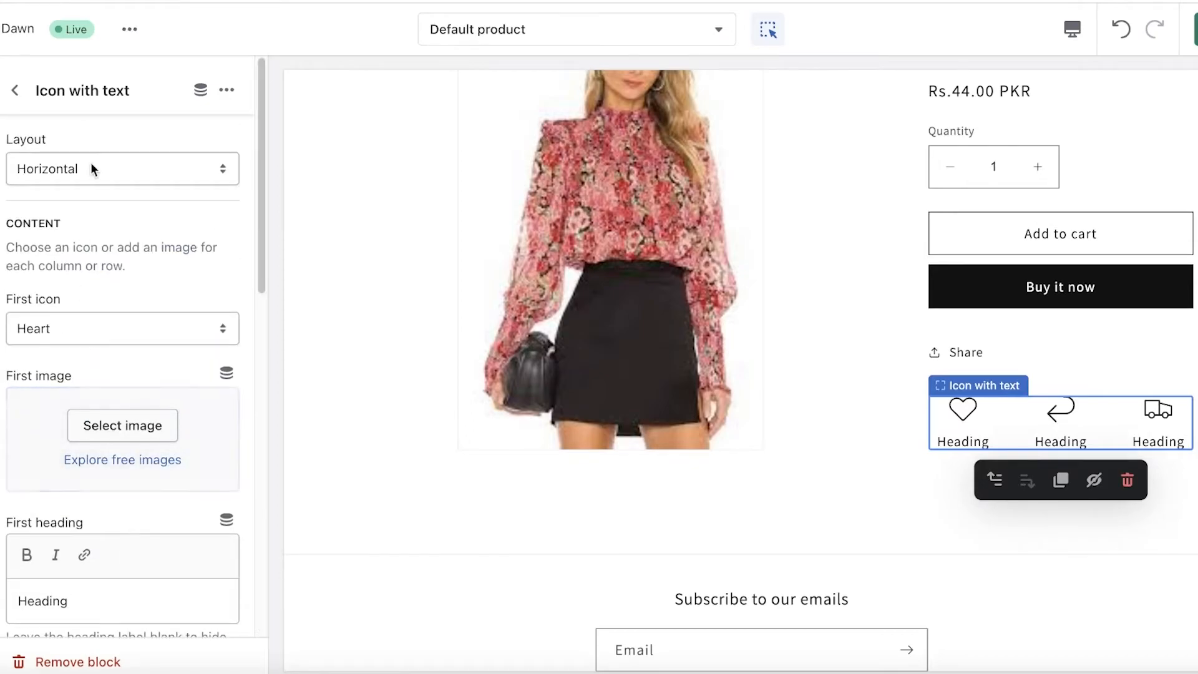
click(32, 175)
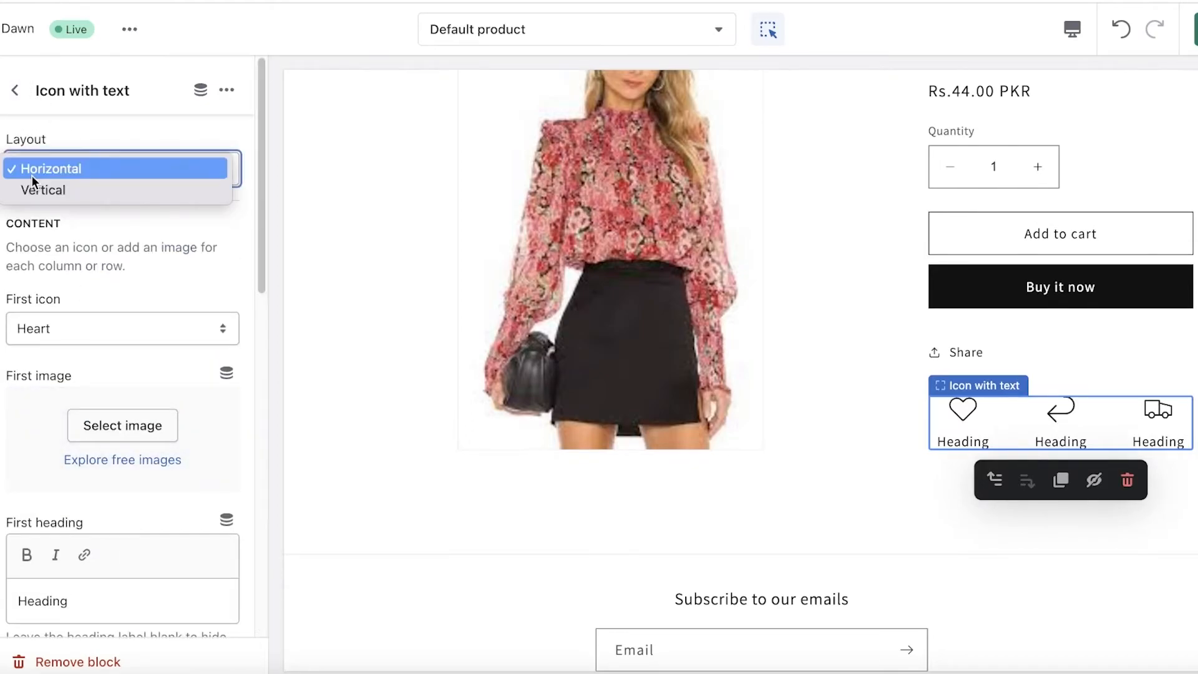
click(36, 188)
- Clear the second heading of the Icon with text block to hide its icon row
scroll(83, 227, down, 6)
scroll(85, 228, down, 7)
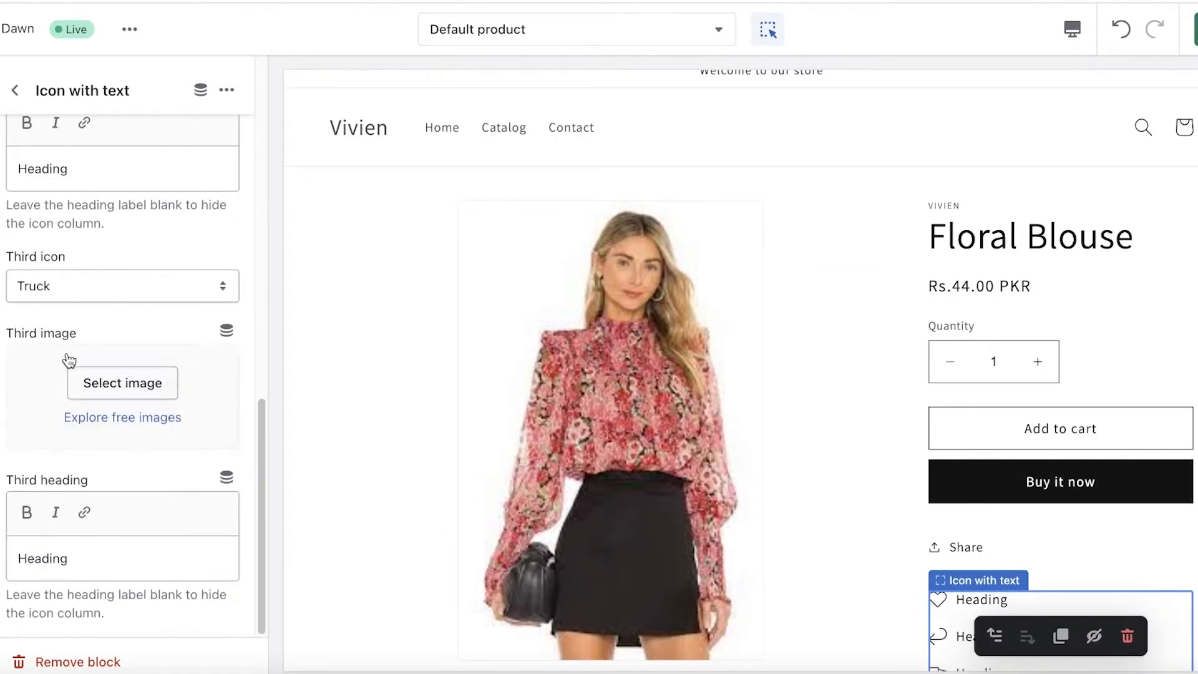
scroll(125, 152, up, 4)
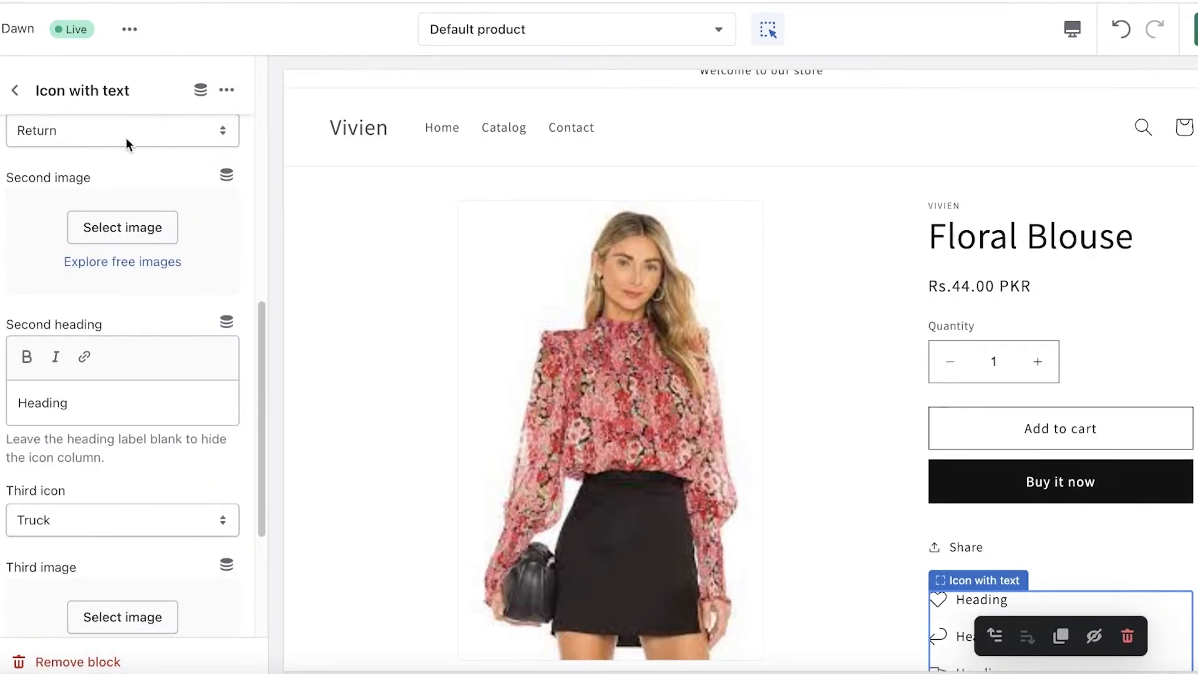
click(227, 91)
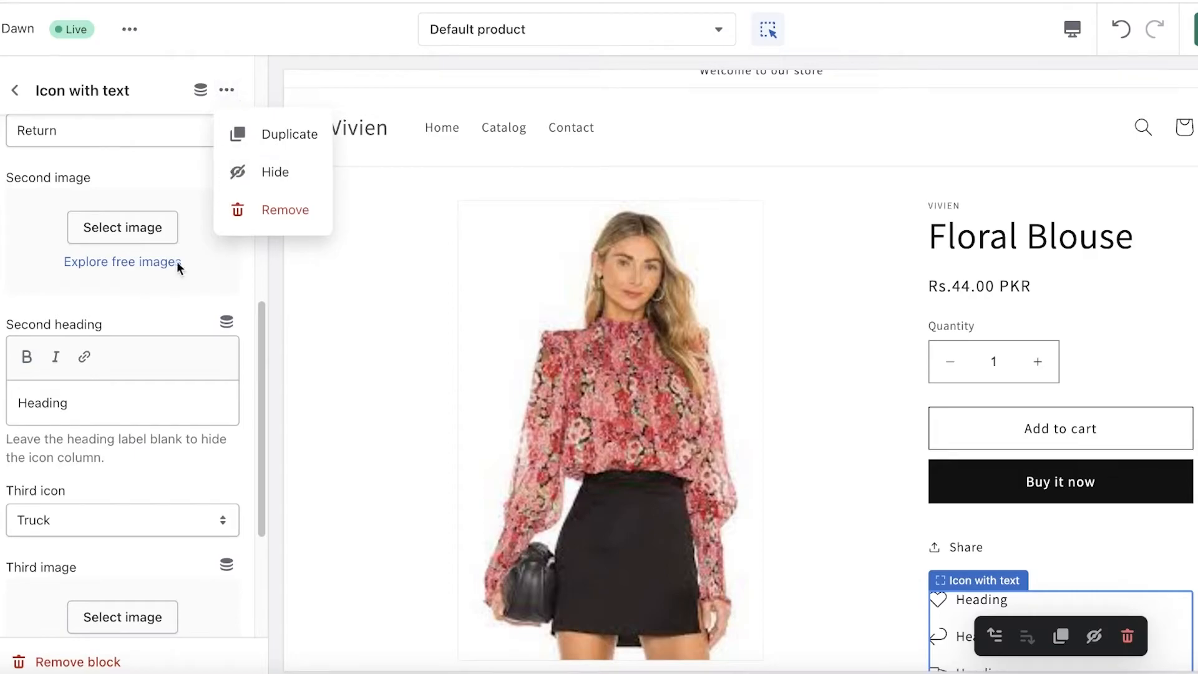
click(193, 338)
double_click(91, 386)
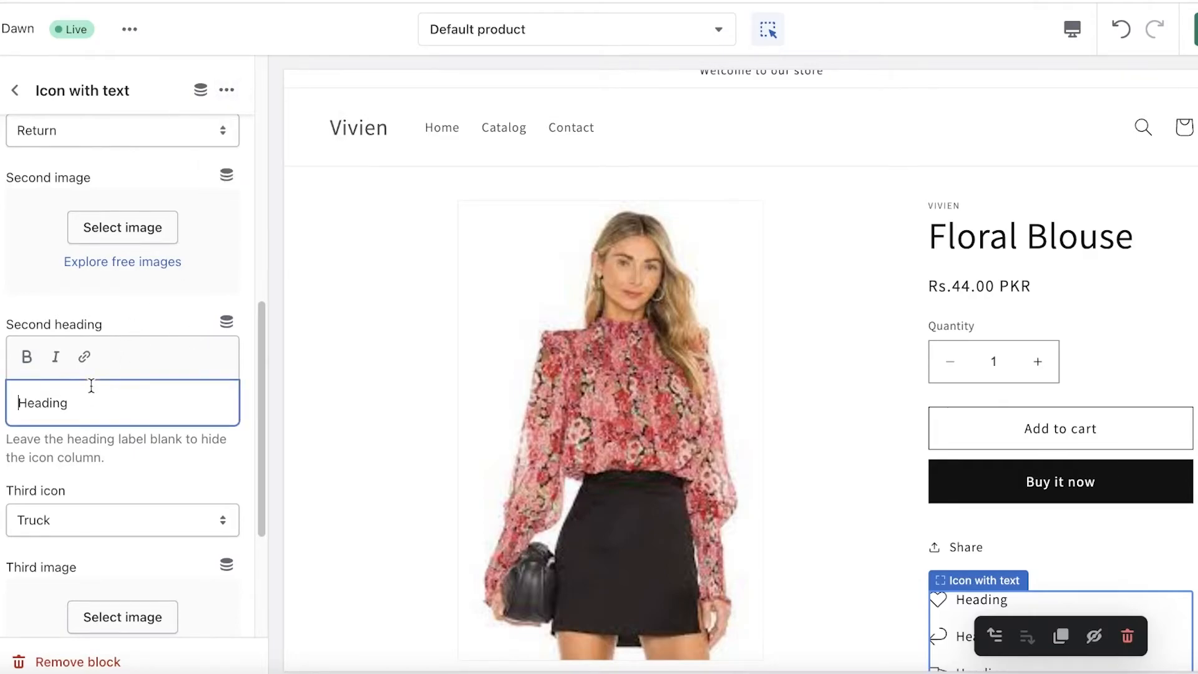
key(BackSpace)
- Clear the third heading of the Icon with text block so only the first row is shown
scroll(94, 382, down, 3)
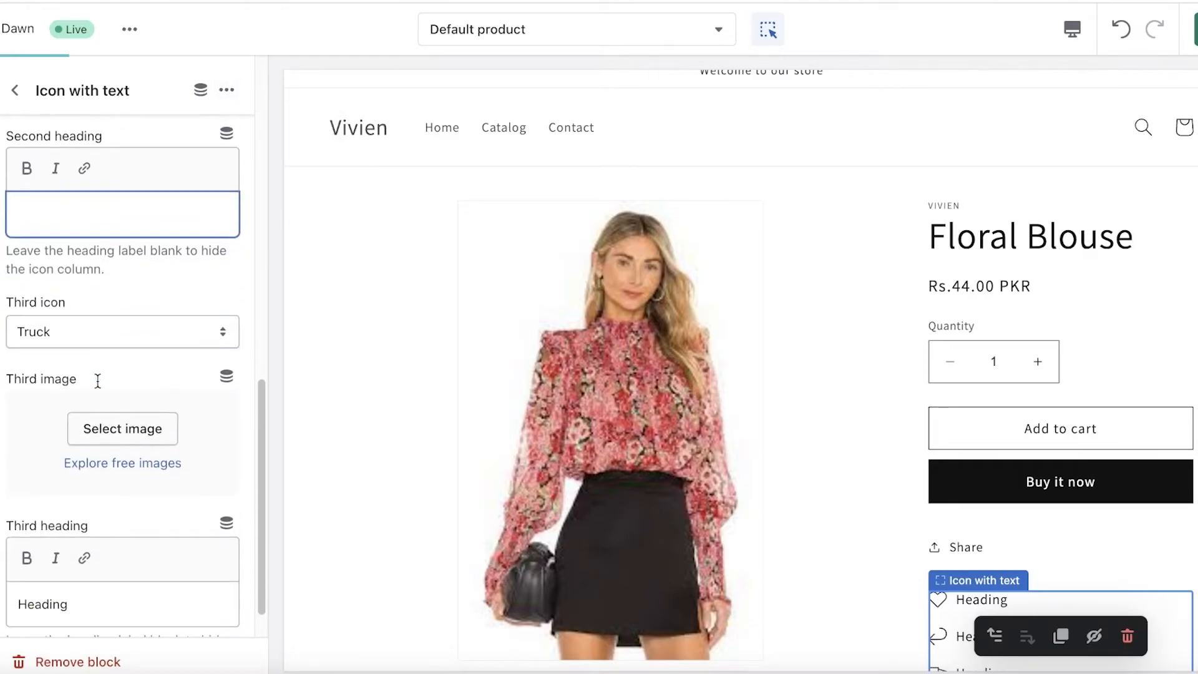
scroll(87, 377, up, 1)
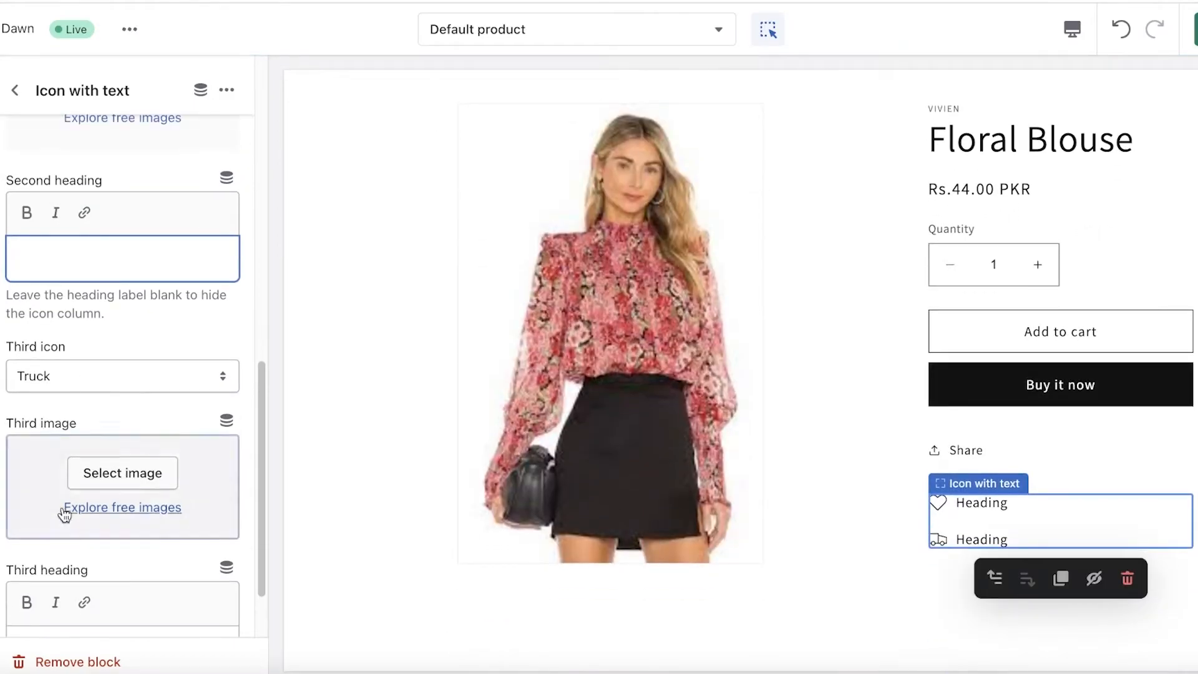
scroll(64, 506, down, 2)
double_click(59, 555)
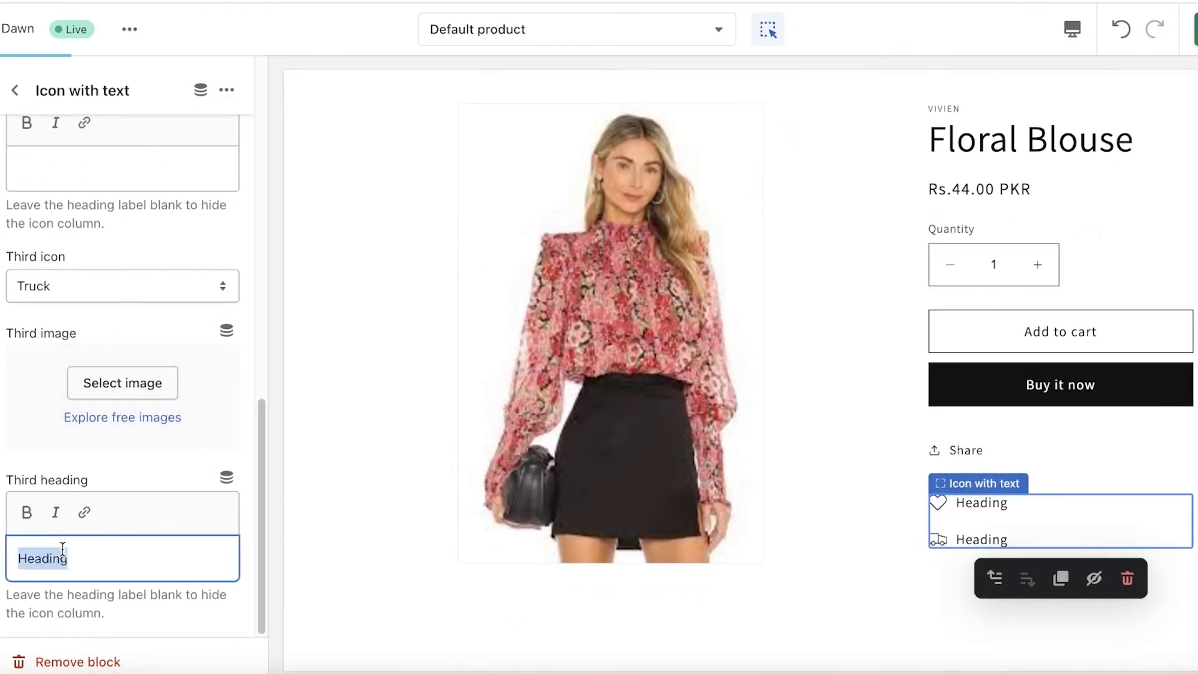
key(BackSpace)
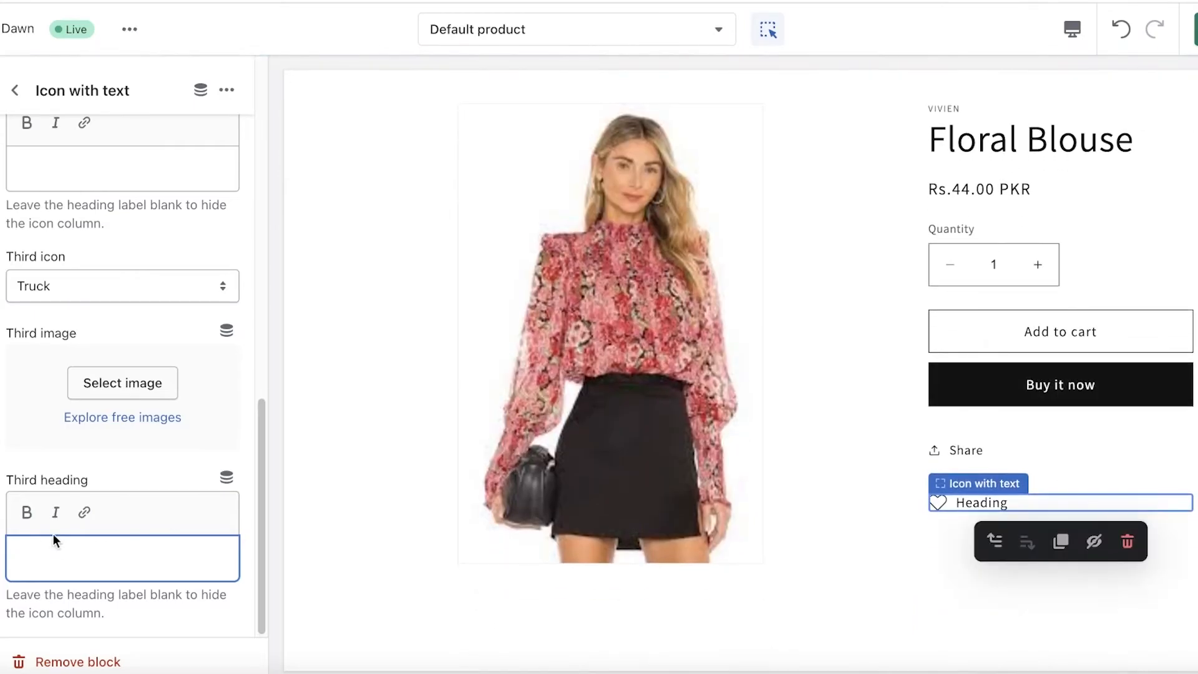
- Set the first icon of the Icon with text block to Lightning bolt
scroll(43, 529, up, 10)
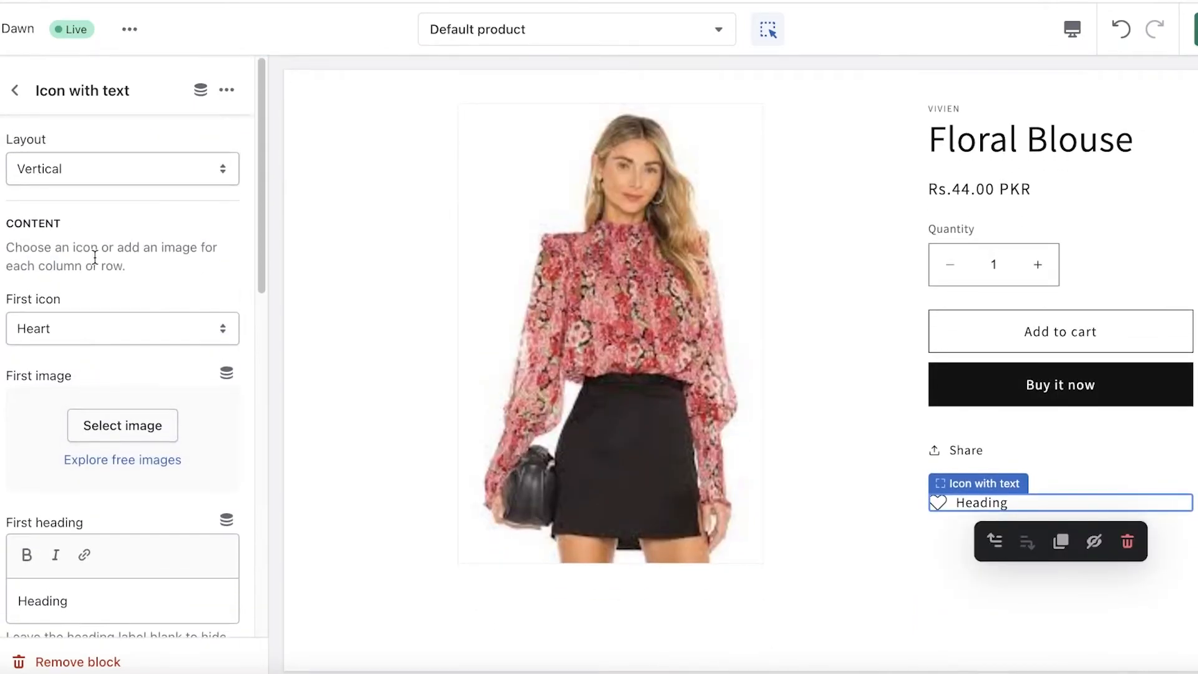
click(31, 341)
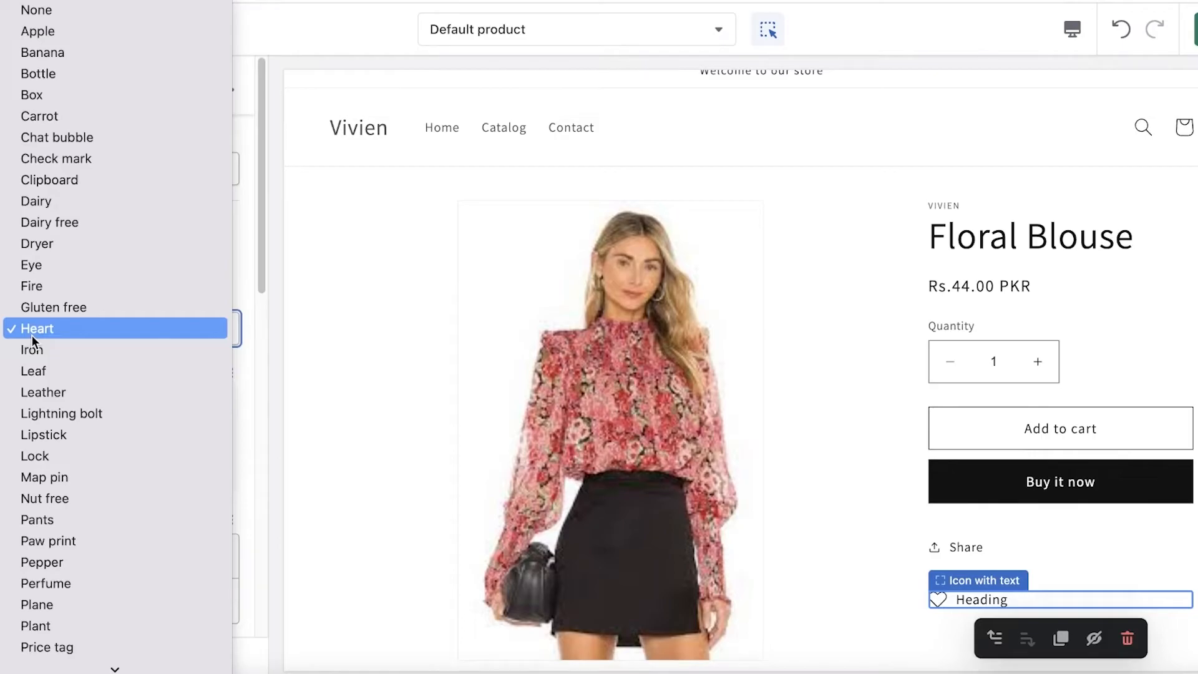
click(37, 413)
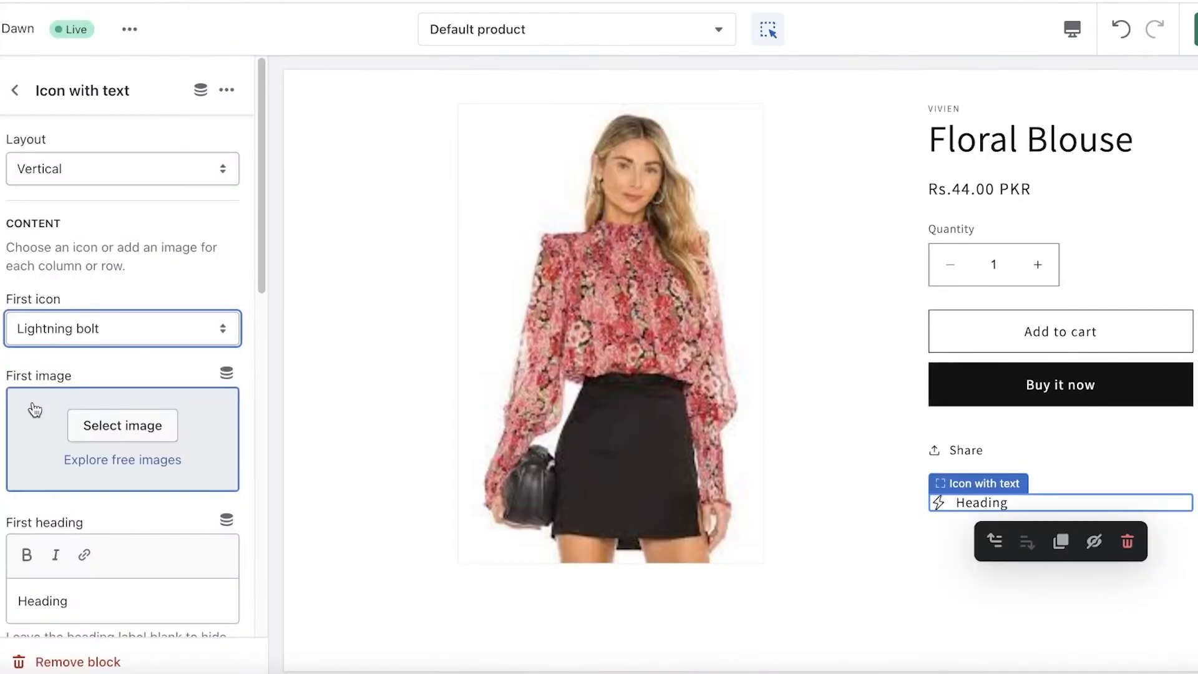
- Set the first icon of the Icon with text block to Shirt
click(69, 328)
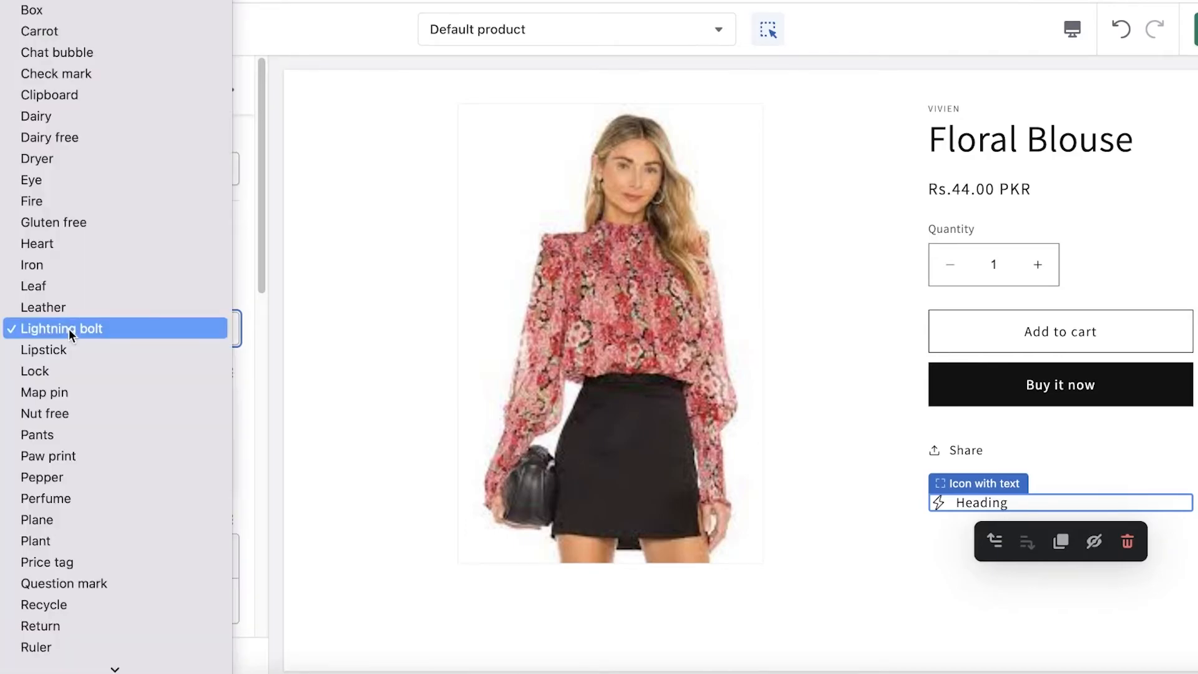
scroll(99, 187, down, 4)
click(93, 526)
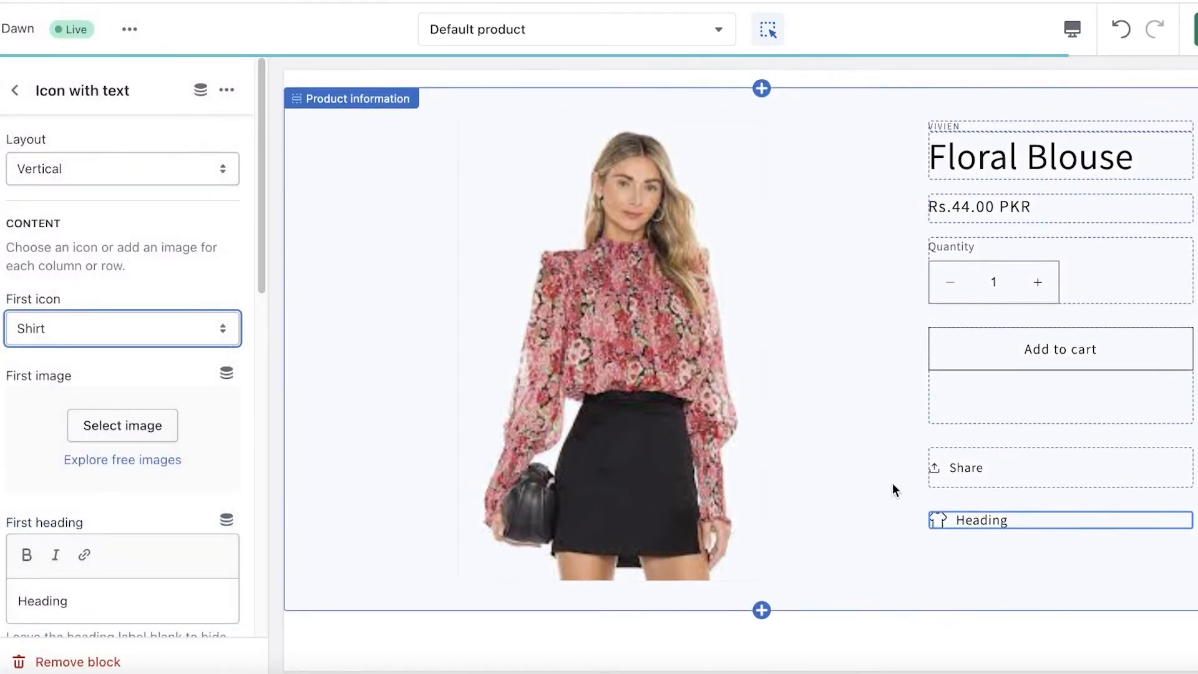
- Upload Beige Minimalist Clothes Size Chart Instagram Post.png from Downloads as the first image of the Icon with text block
mouse_move(967, 519)
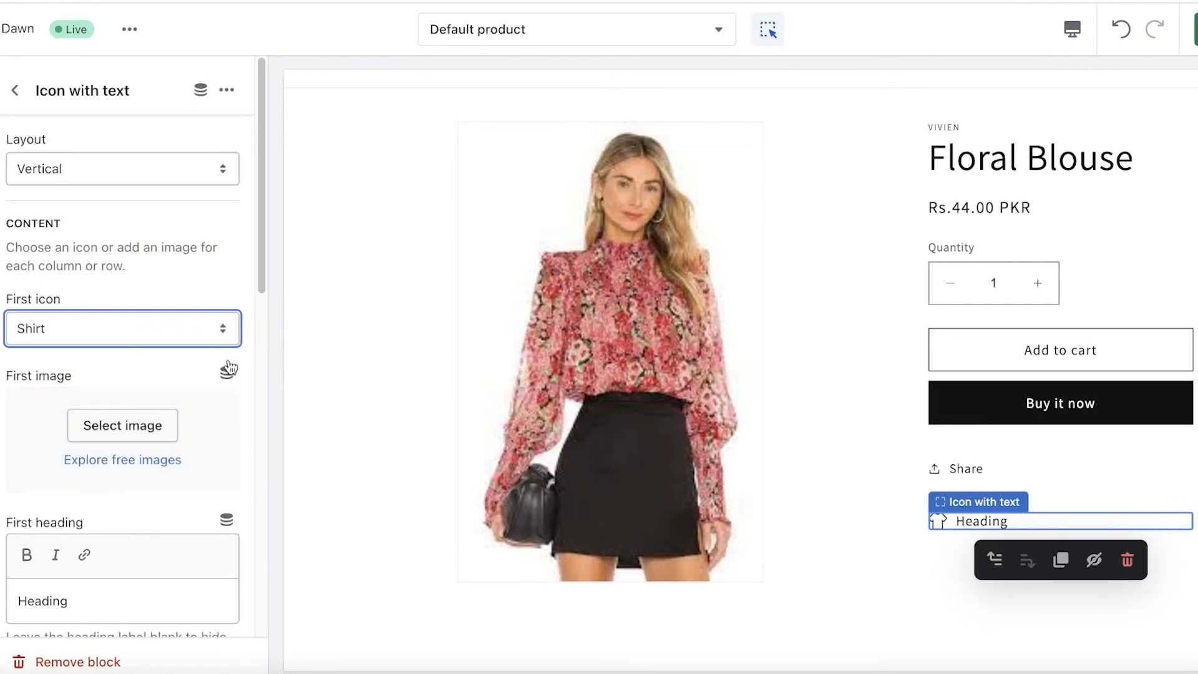
click(140, 424)
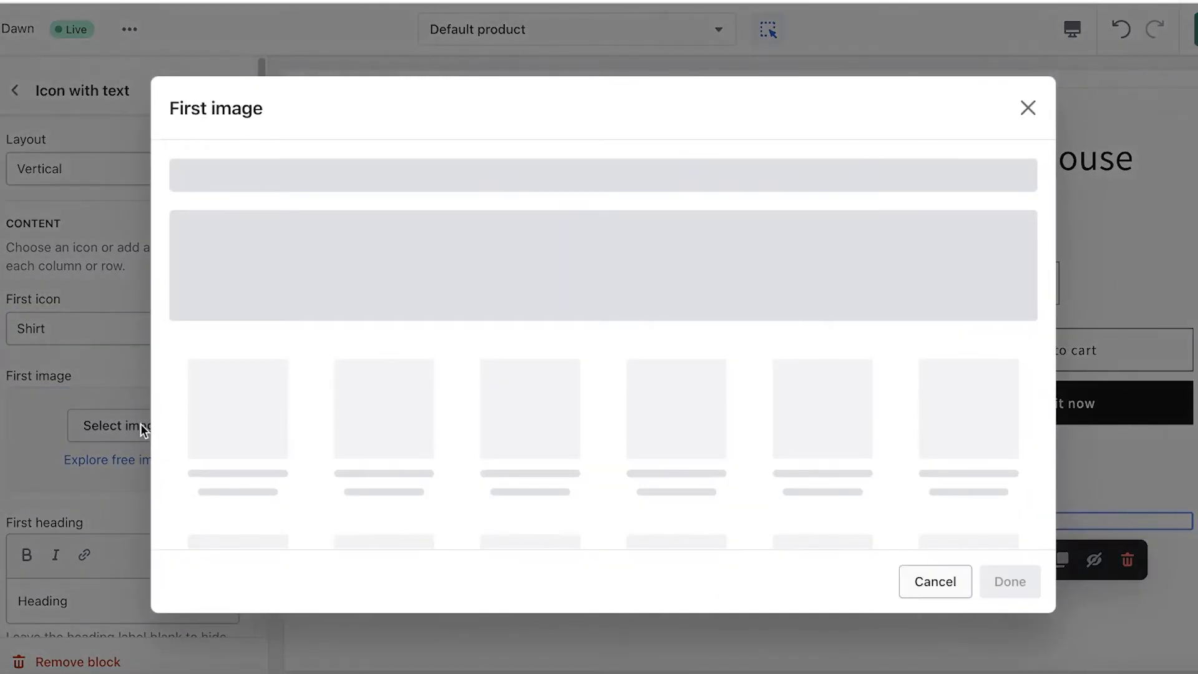
click(579, 482)
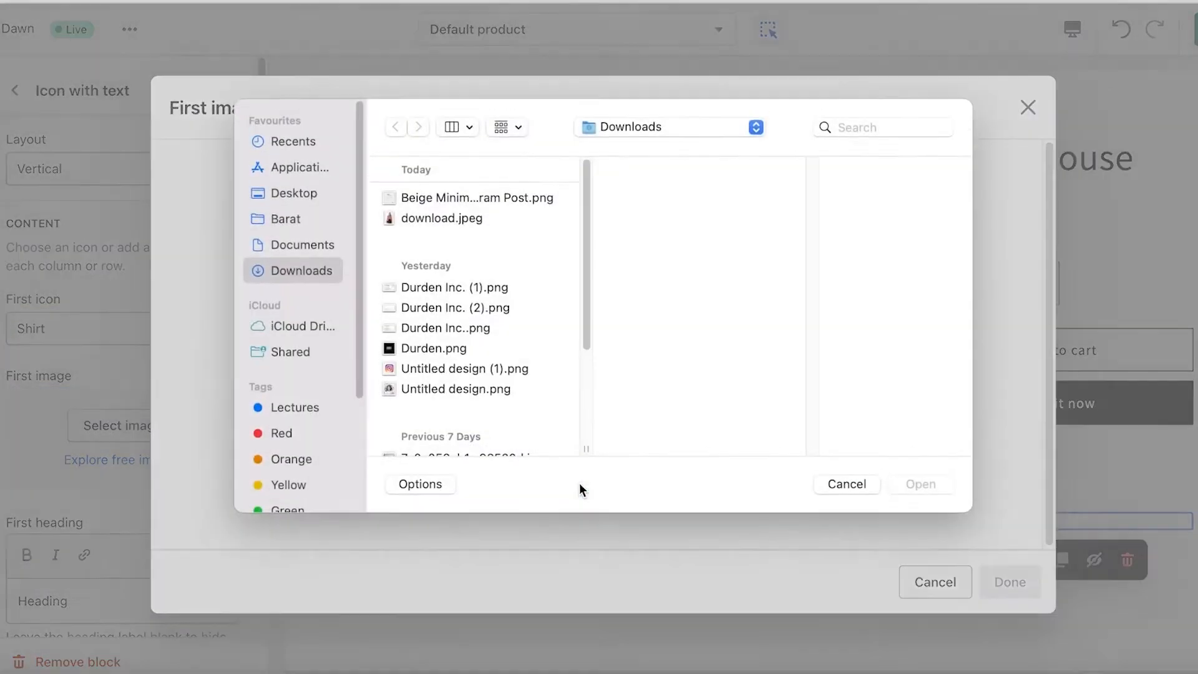
click(488, 204)
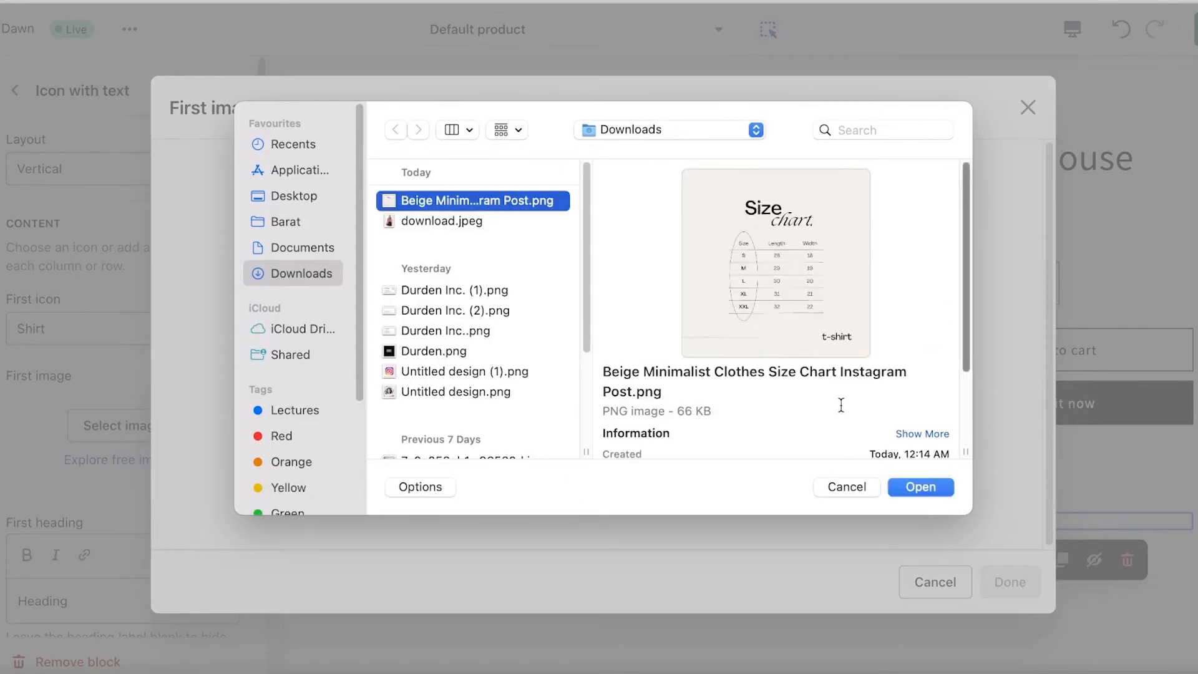
click(927, 482)
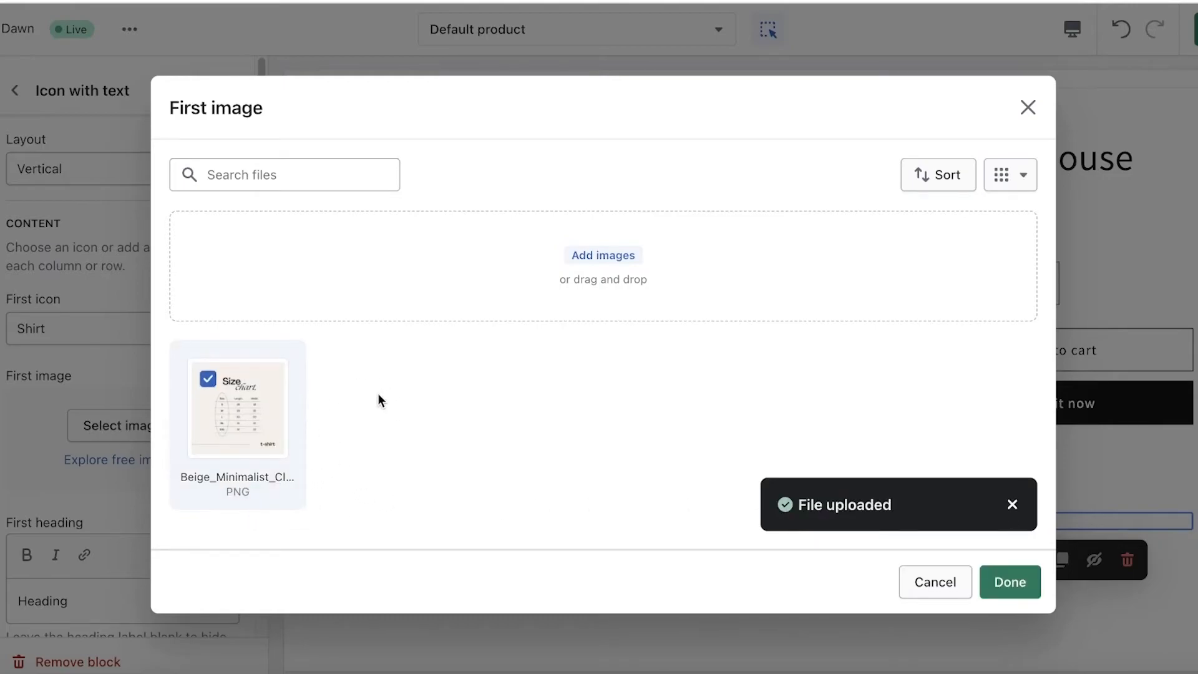
click(1001, 582)
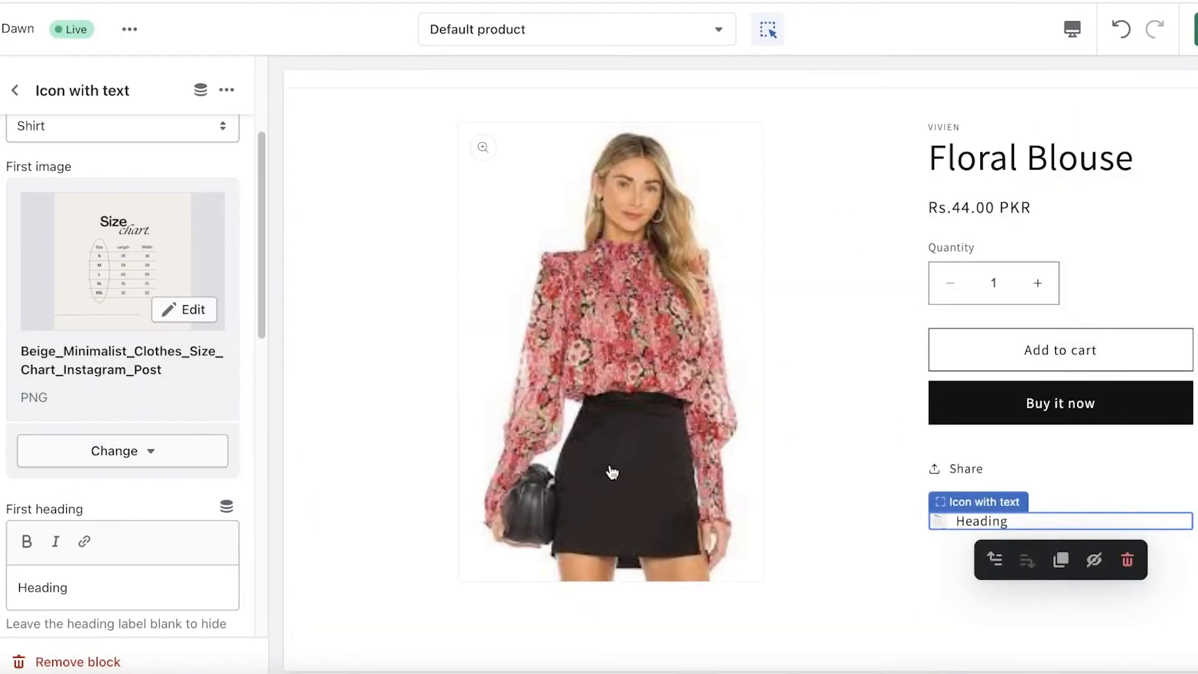
scroll(231, 493, up, 3)
scroll(230, 486, down, 3)
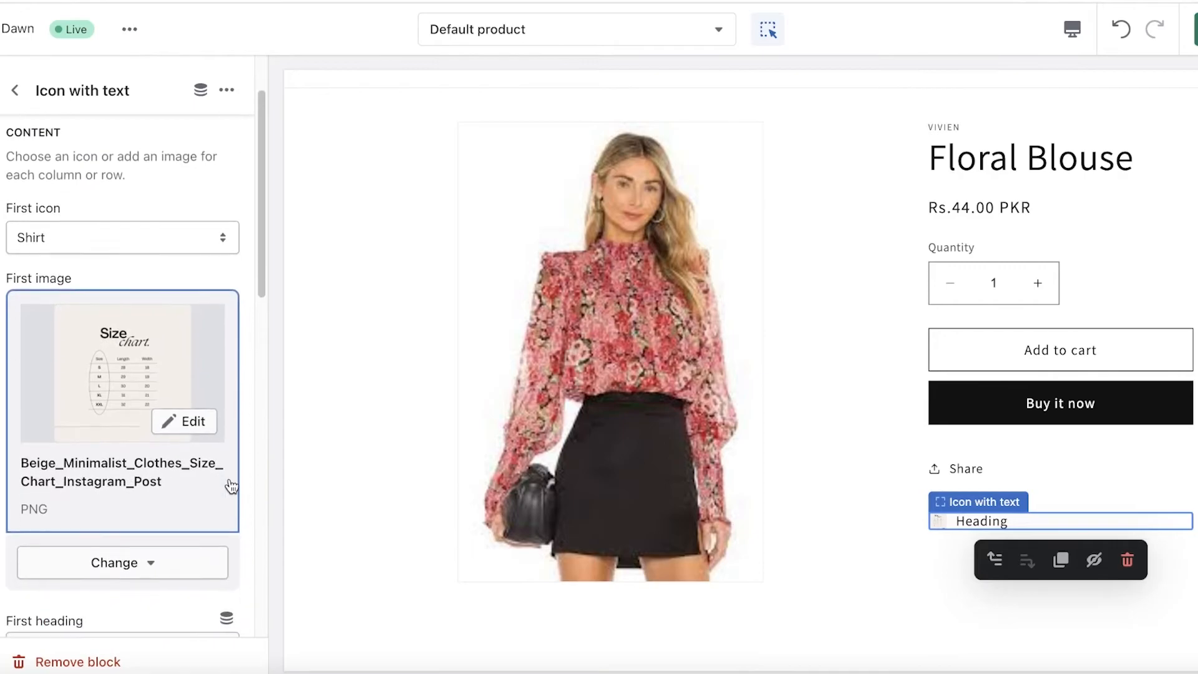
click(167, 430)
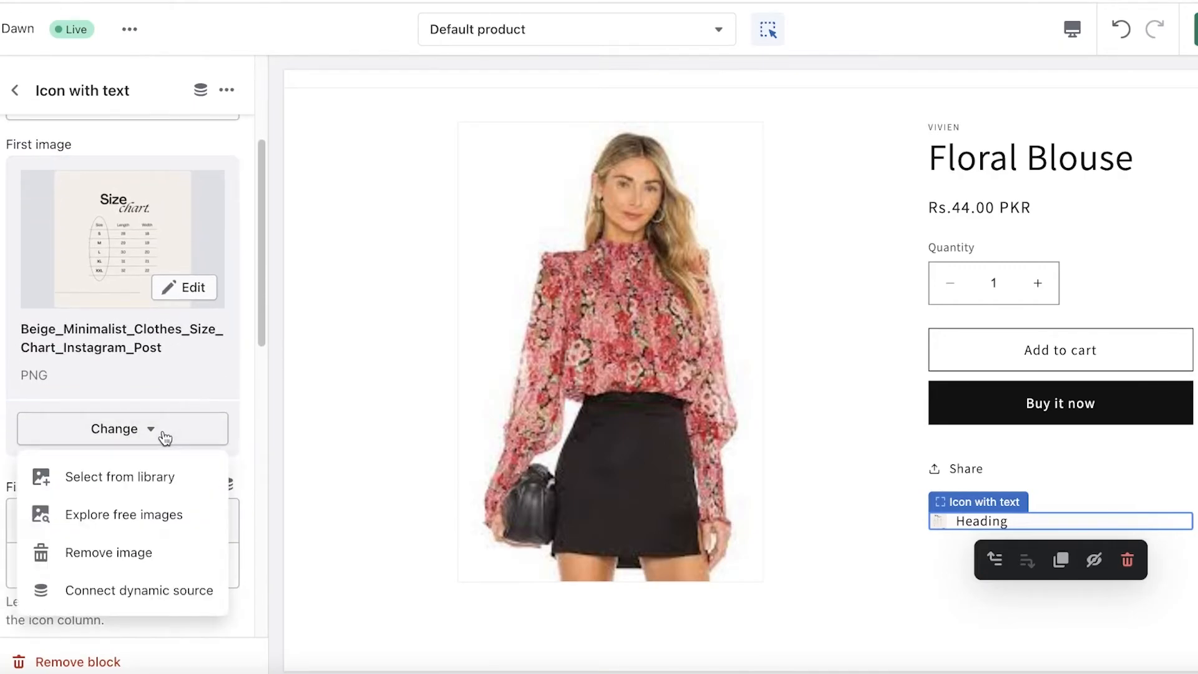
scroll(162, 437, up, 5)
click(168, 368)
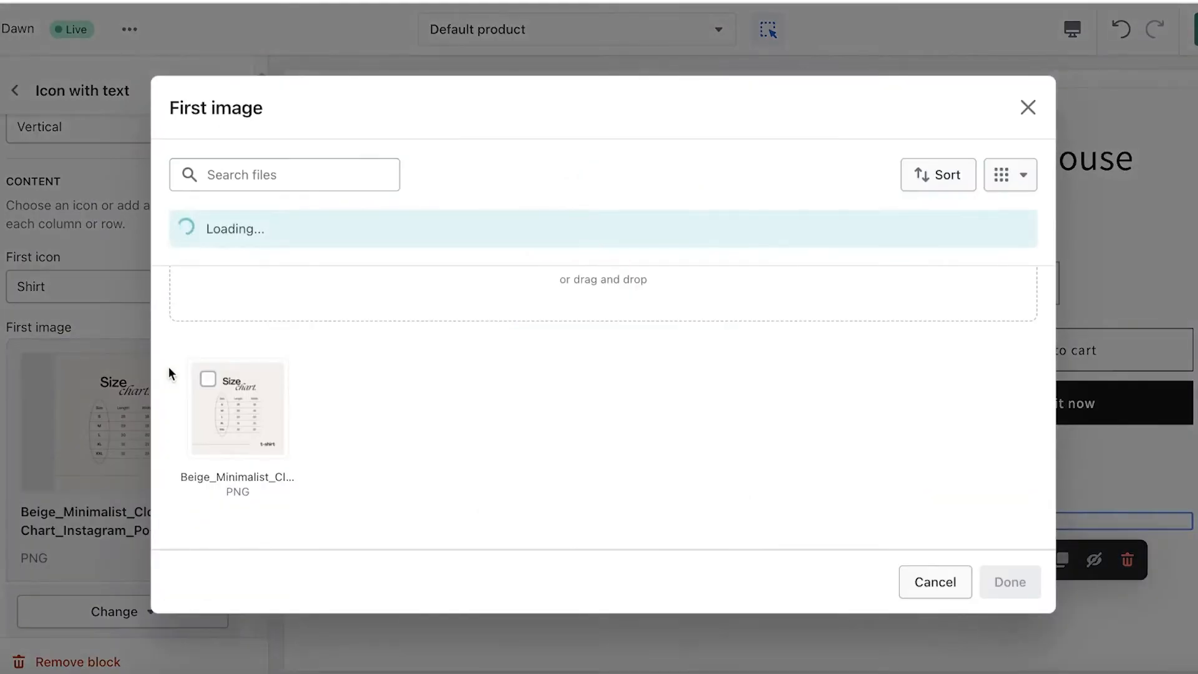
click(1027, 108)
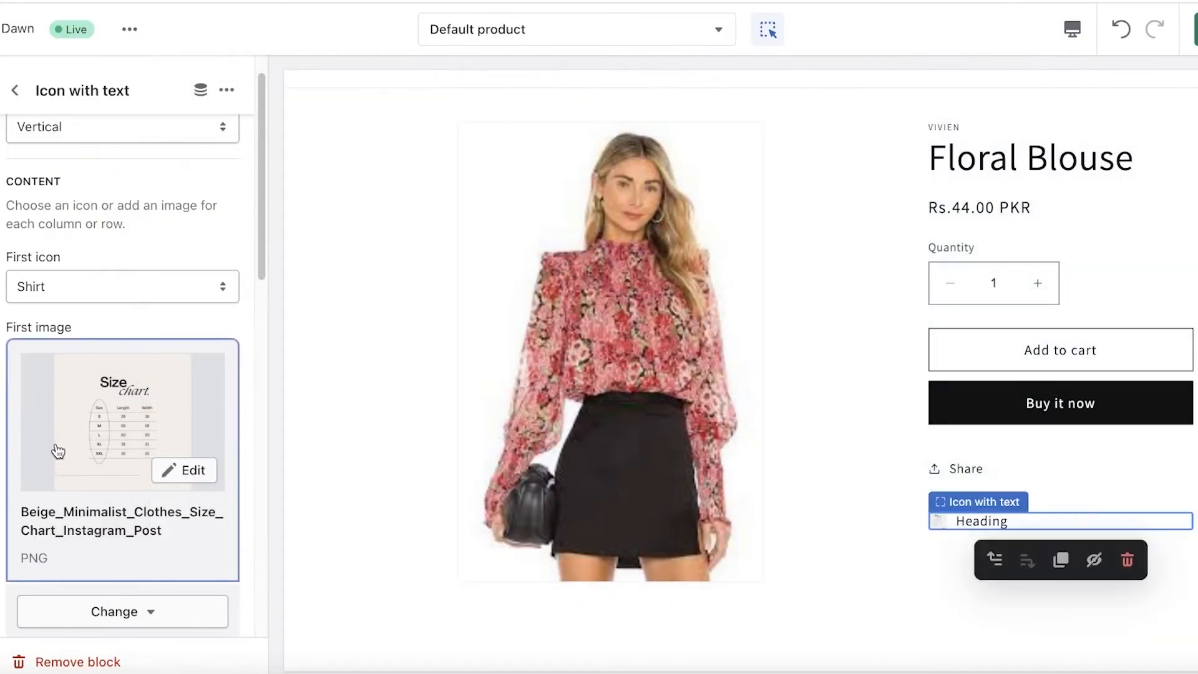
- Reselect Shirt as the first icon of the Icon with text block and save the theme changes
click(123, 280)
click(101, 550)
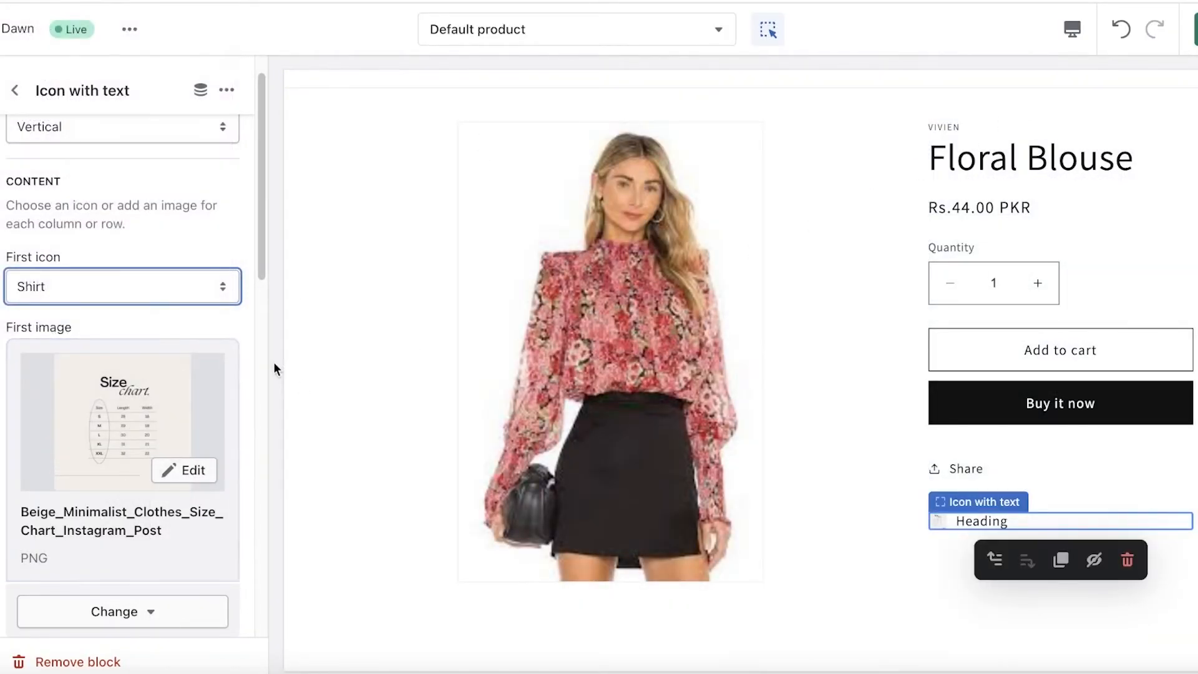
scroll(25, 411, up, 1)
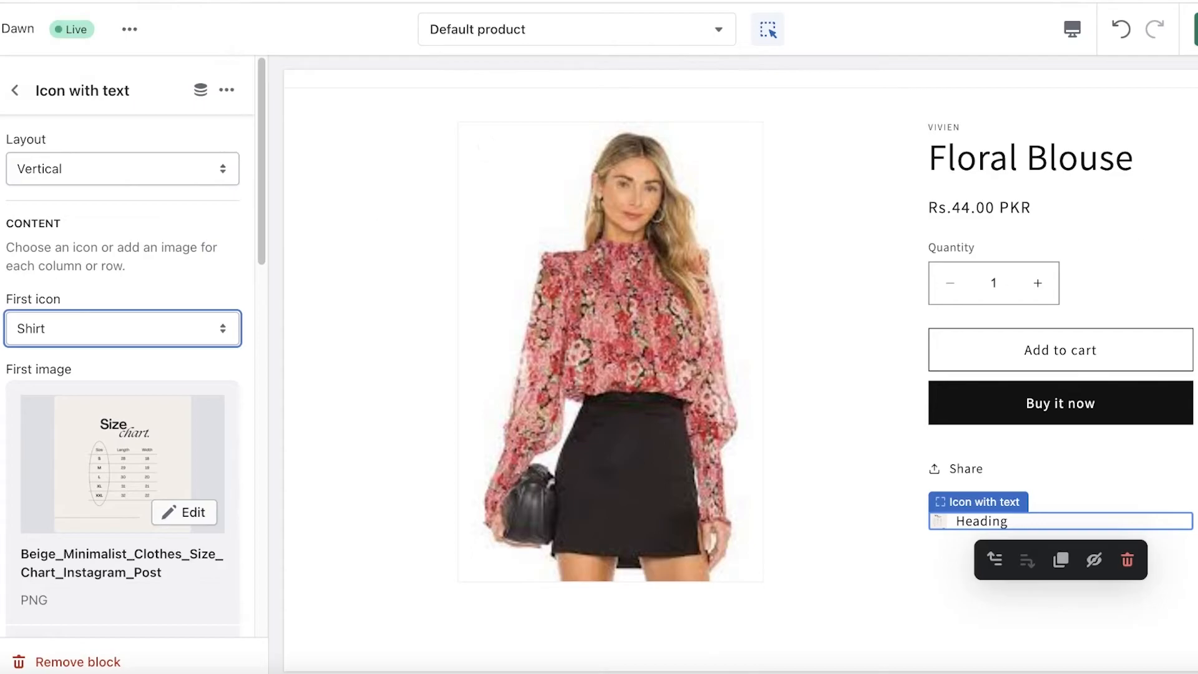
click(1182, 27)
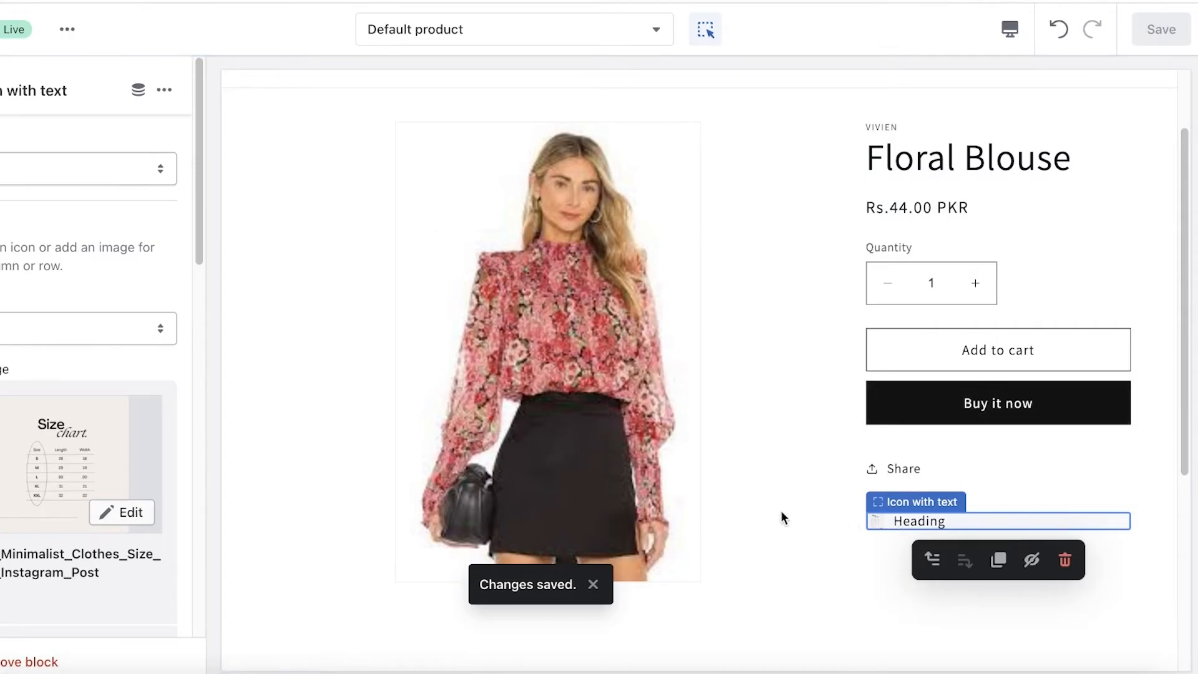
- Add a Collapsible row block to the Product information section and open its settings
click(72, 91)
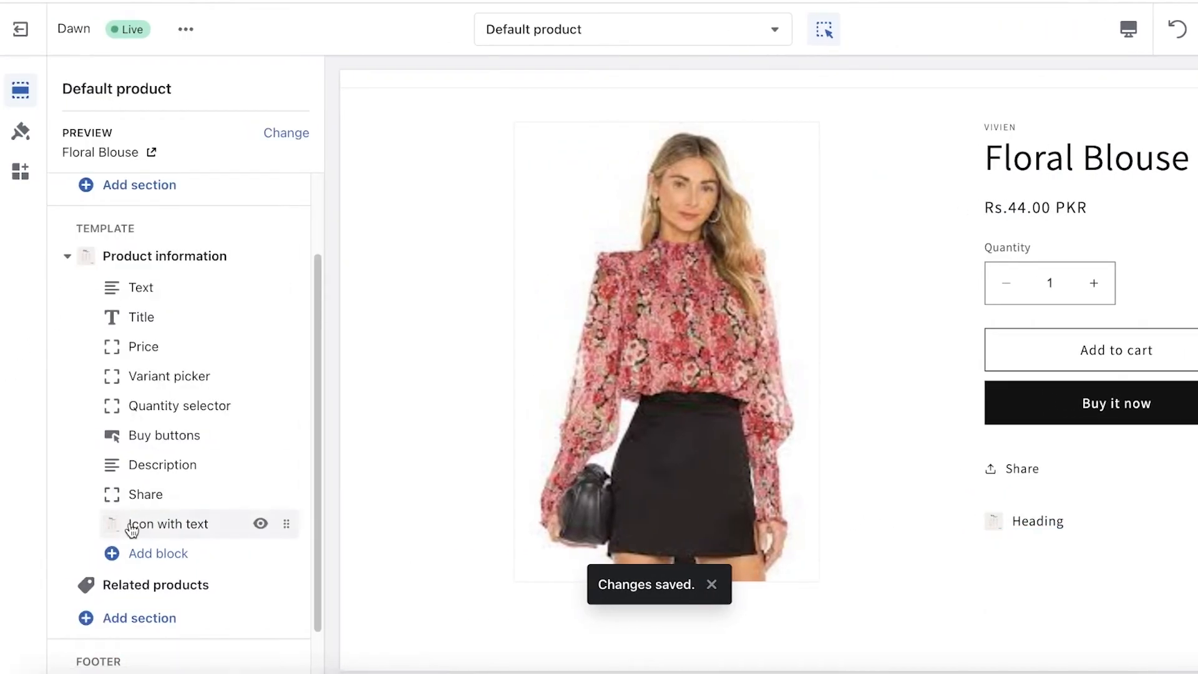
click(125, 554)
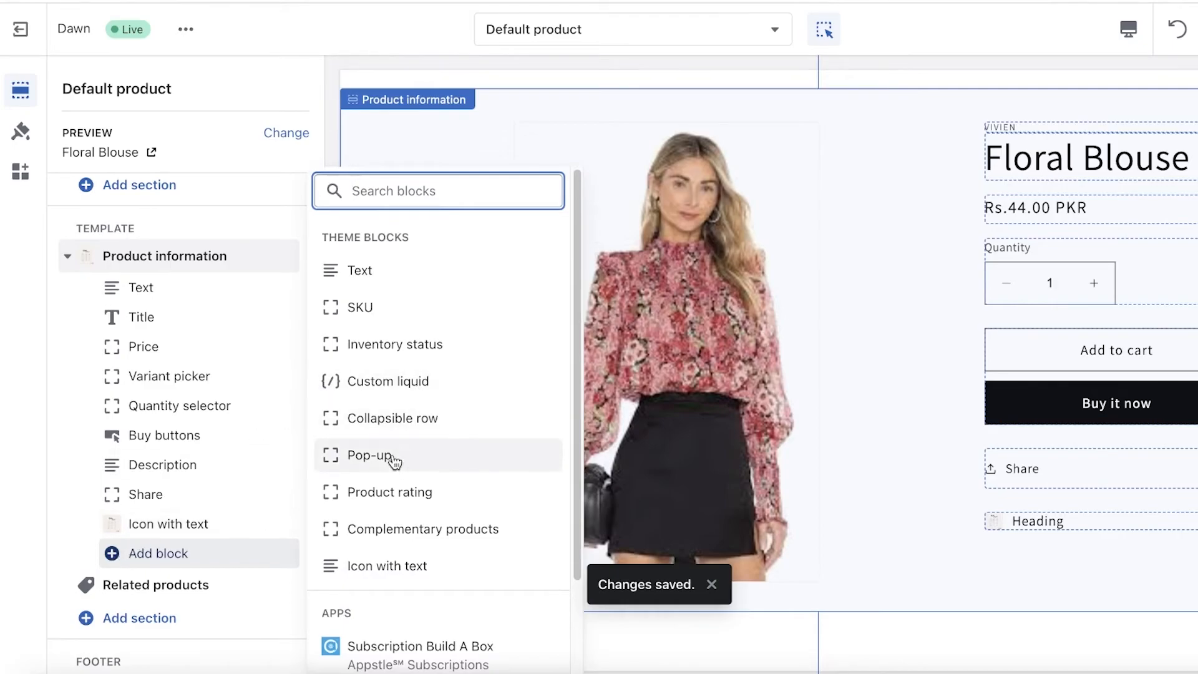
click(405, 425)
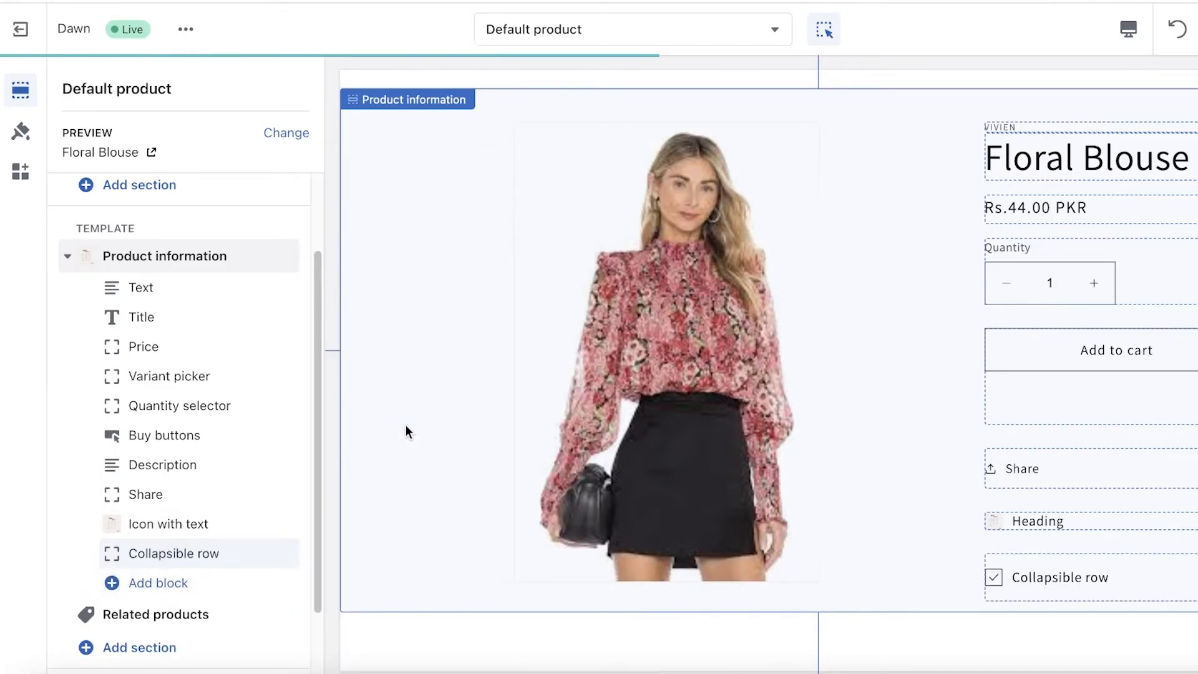
click(177, 552)
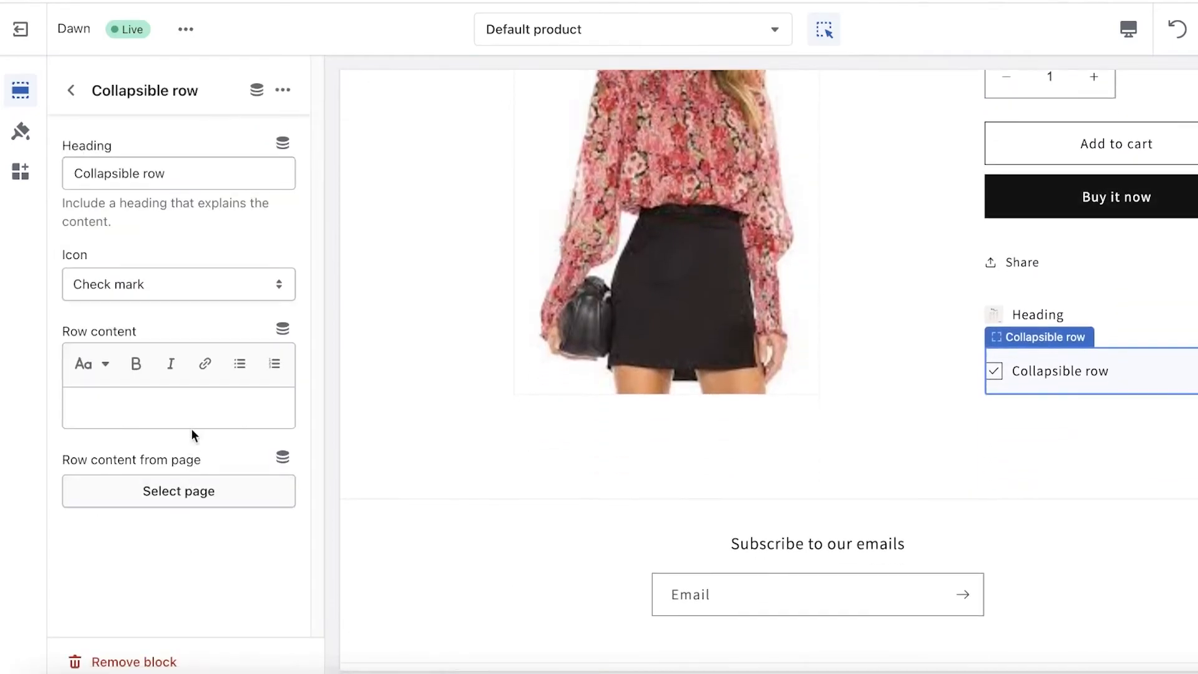
- Set the collapsible row's icon to Ruler and its heading to Size Chart
click(177, 286)
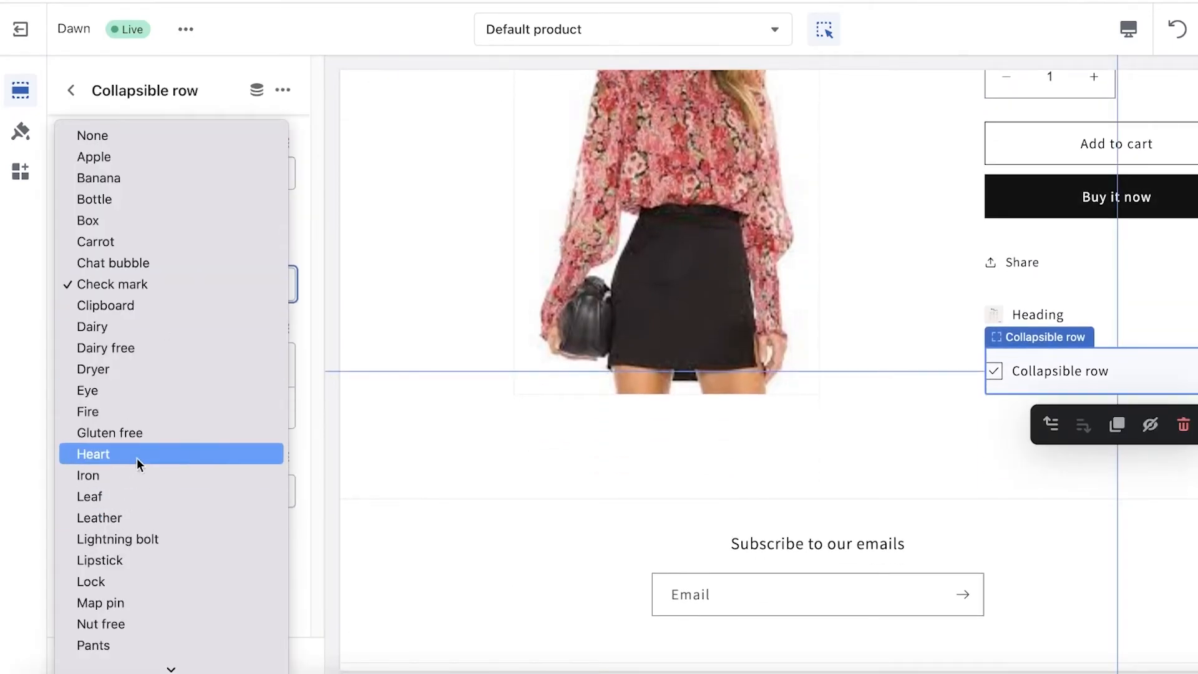
scroll(124, 462, down, 5)
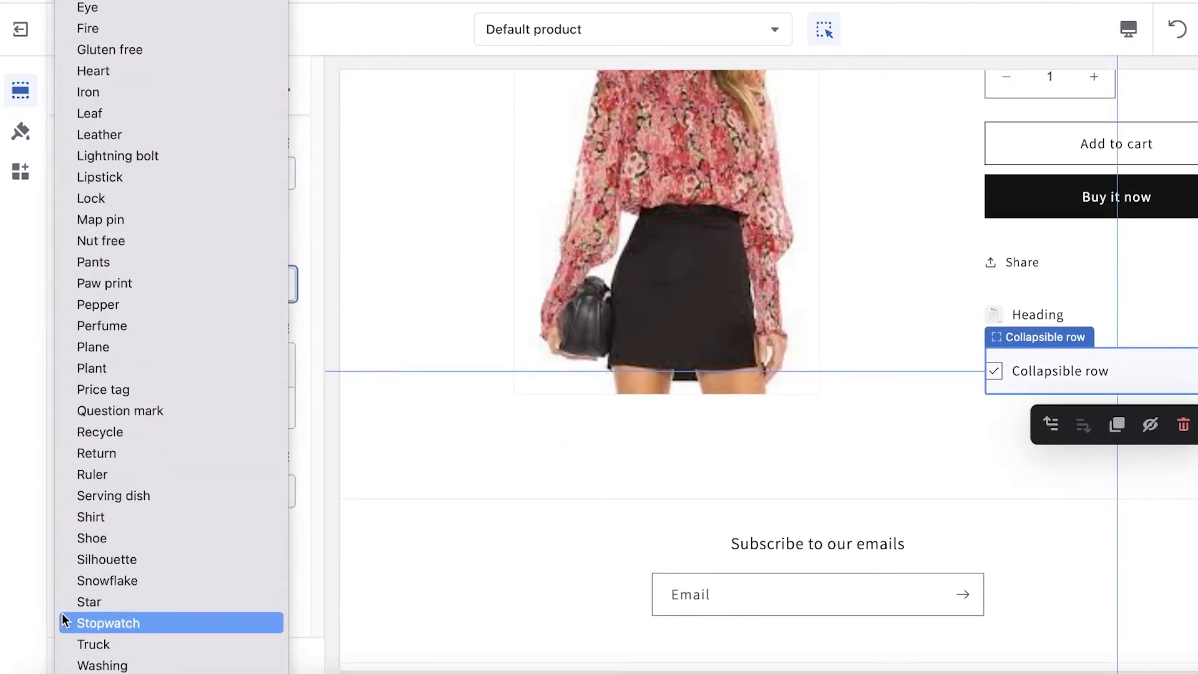
click(135, 474)
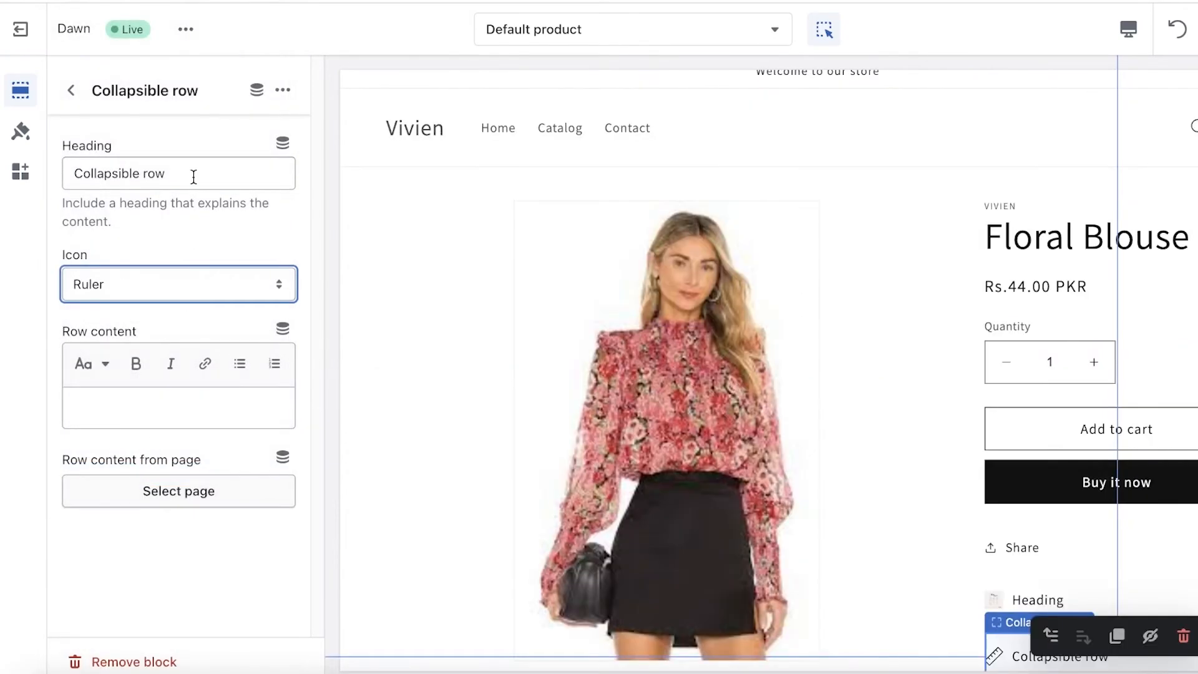
triple_click(194, 178)
text(Size Chart)
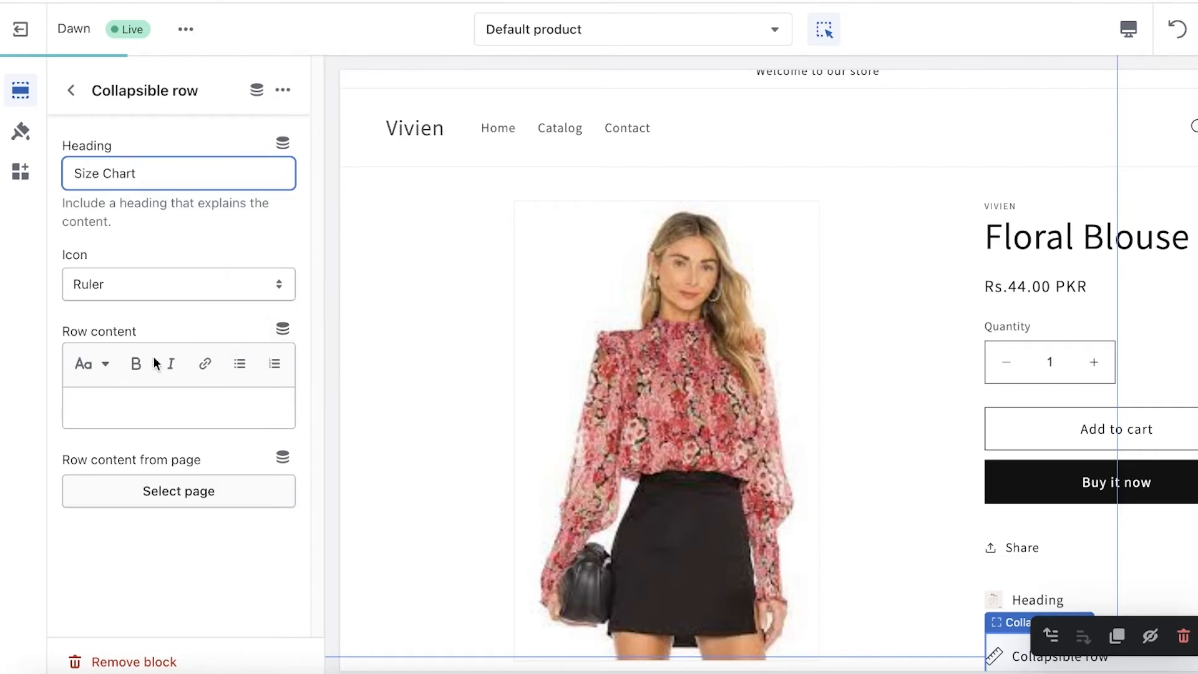
- Use the Size Chart page as the collapsible row's content source
click(124, 491)
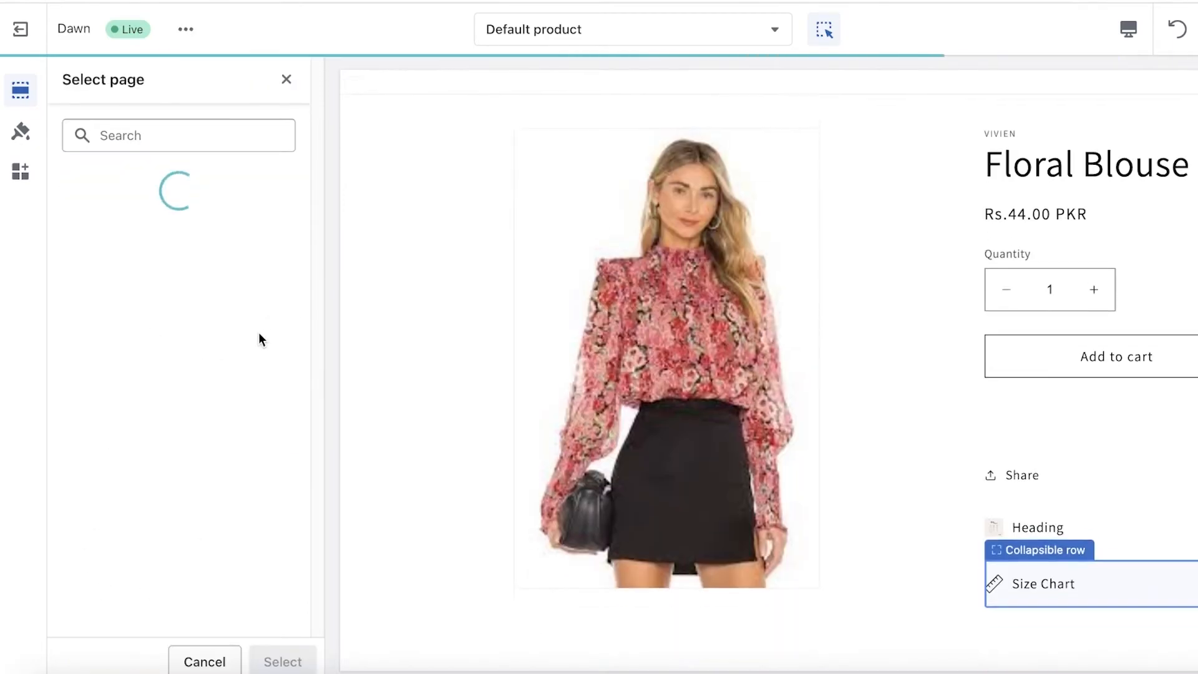
click(123, 290)
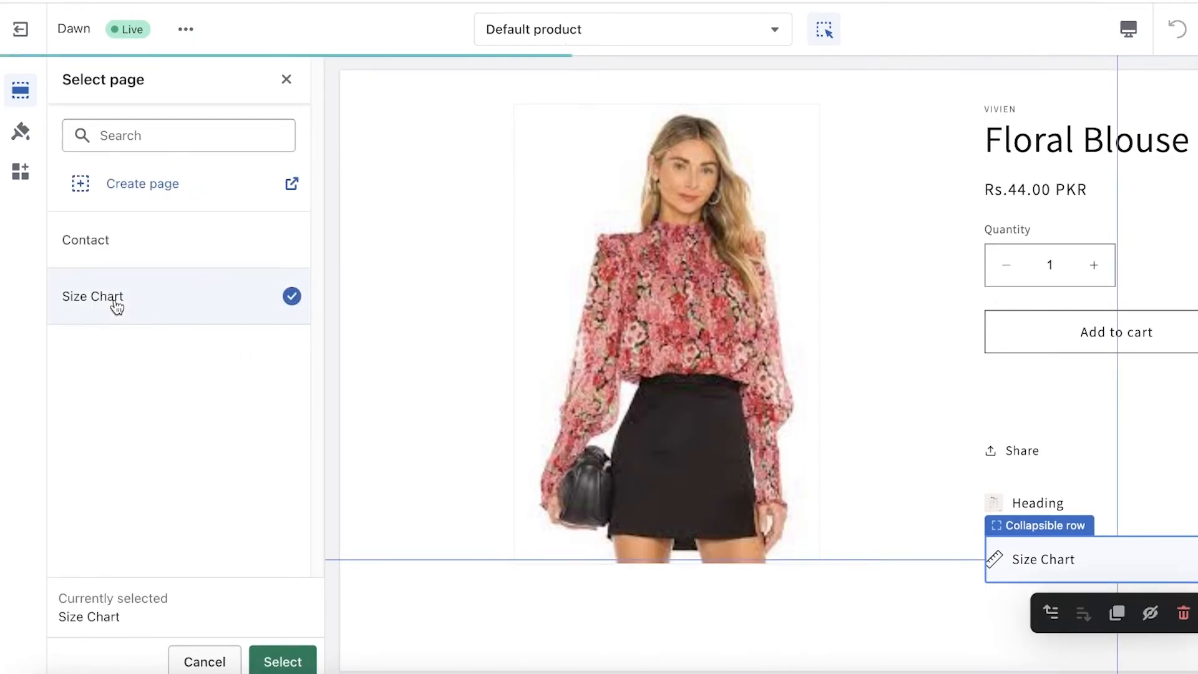
click(262, 660)
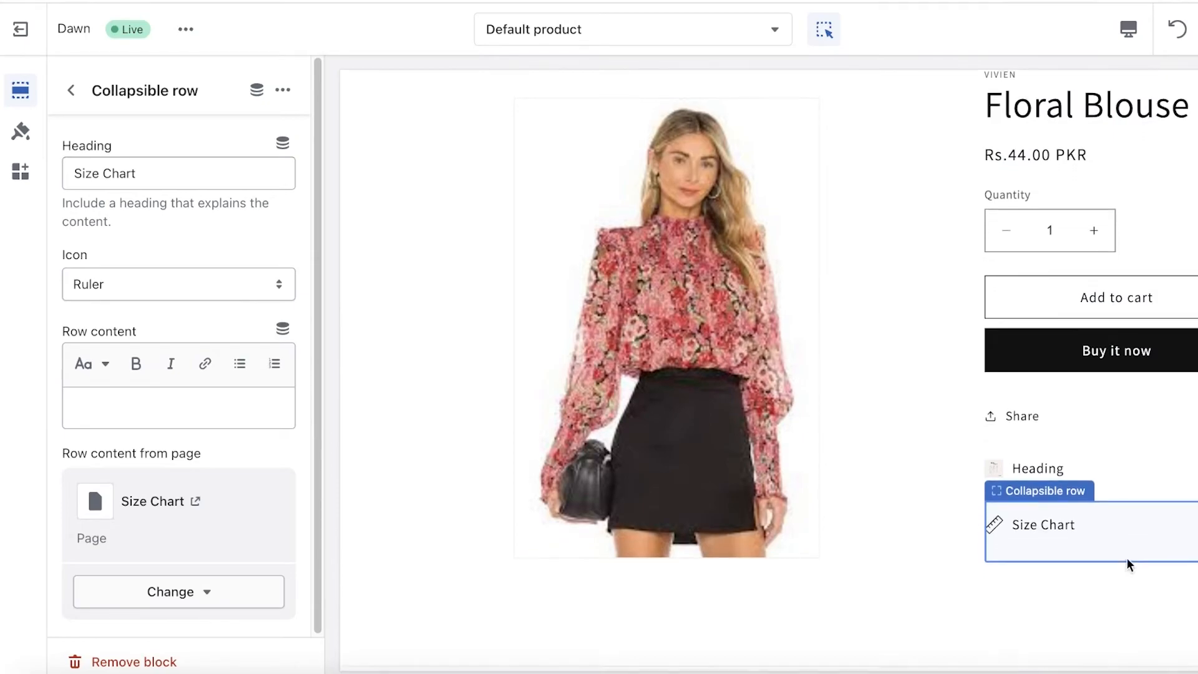
scroll(1005, 583, down, 3)
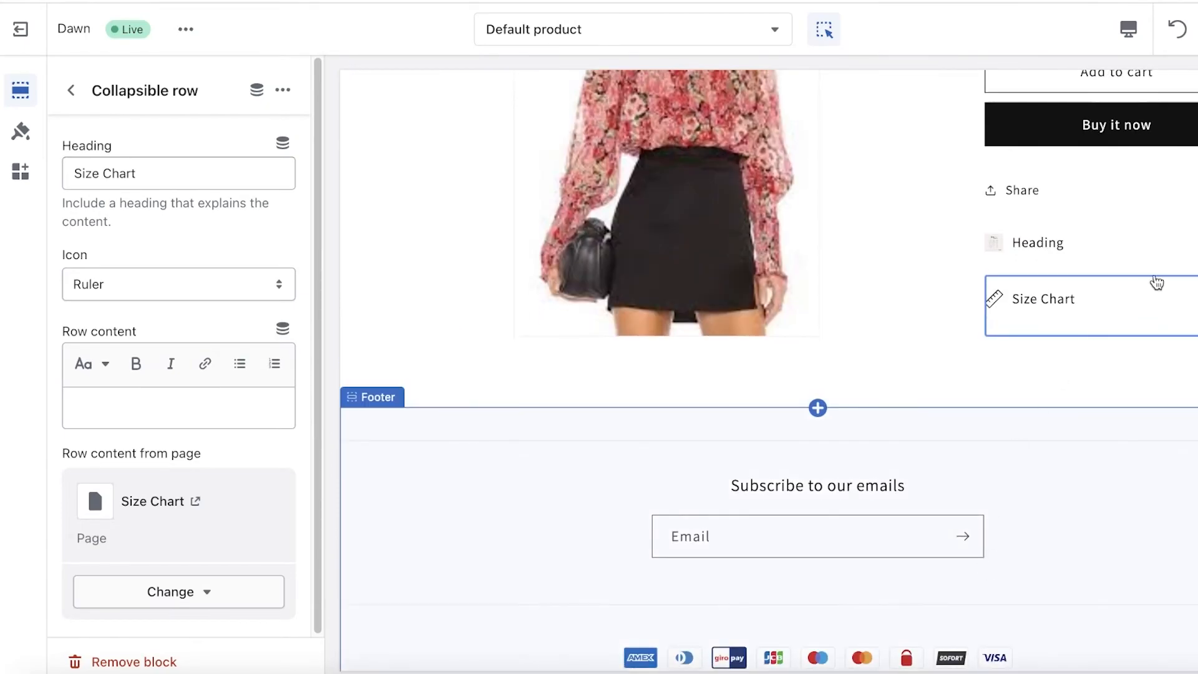
- Open the linked Size Chart page and try to insert the uploaded size chart image into its content at Product image (480px) size
click(195, 501)
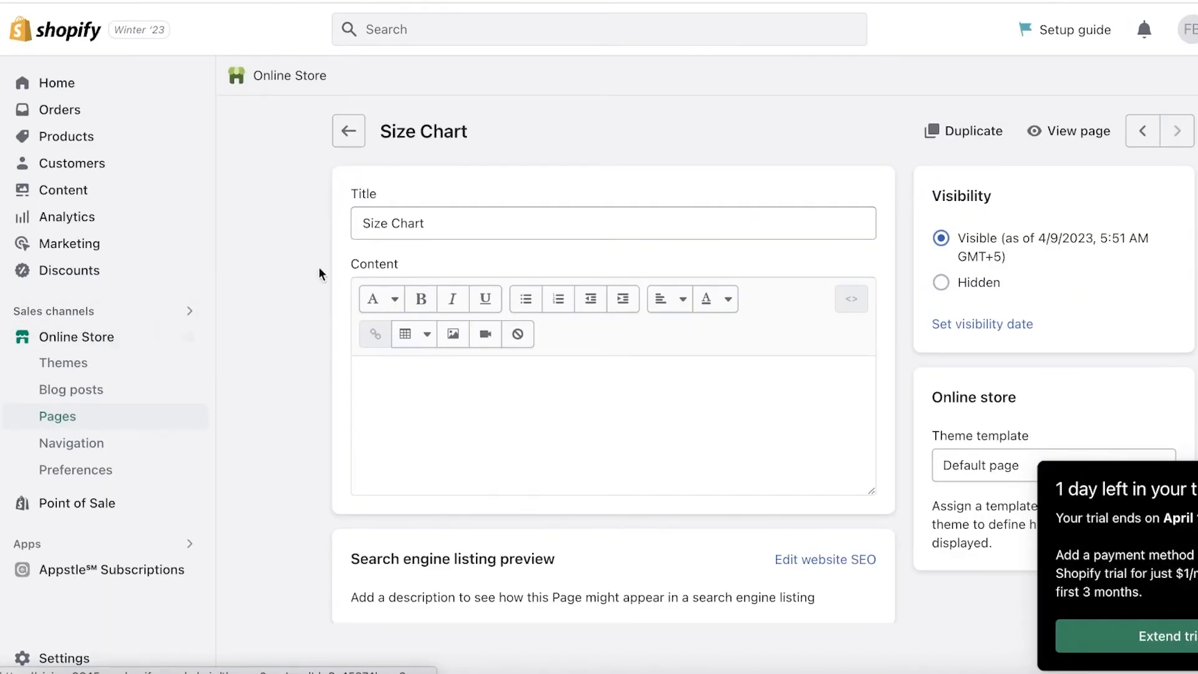
click(453, 334)
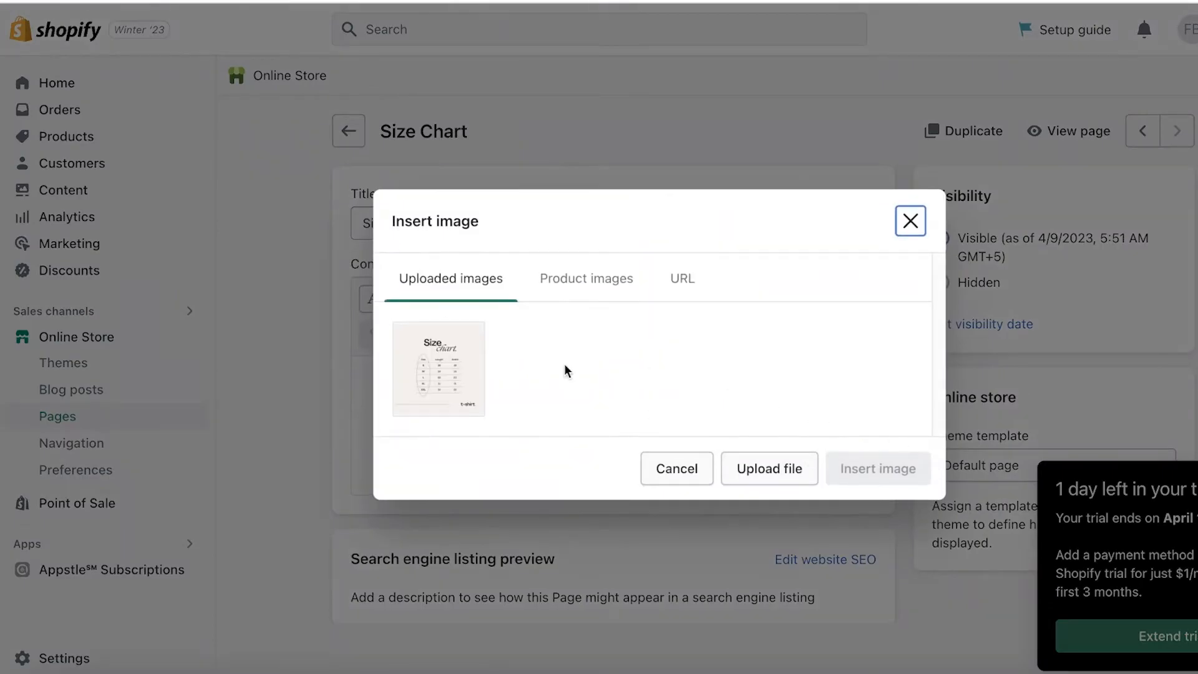
click(428, 374)
click(769, 580)
click(905, 488)
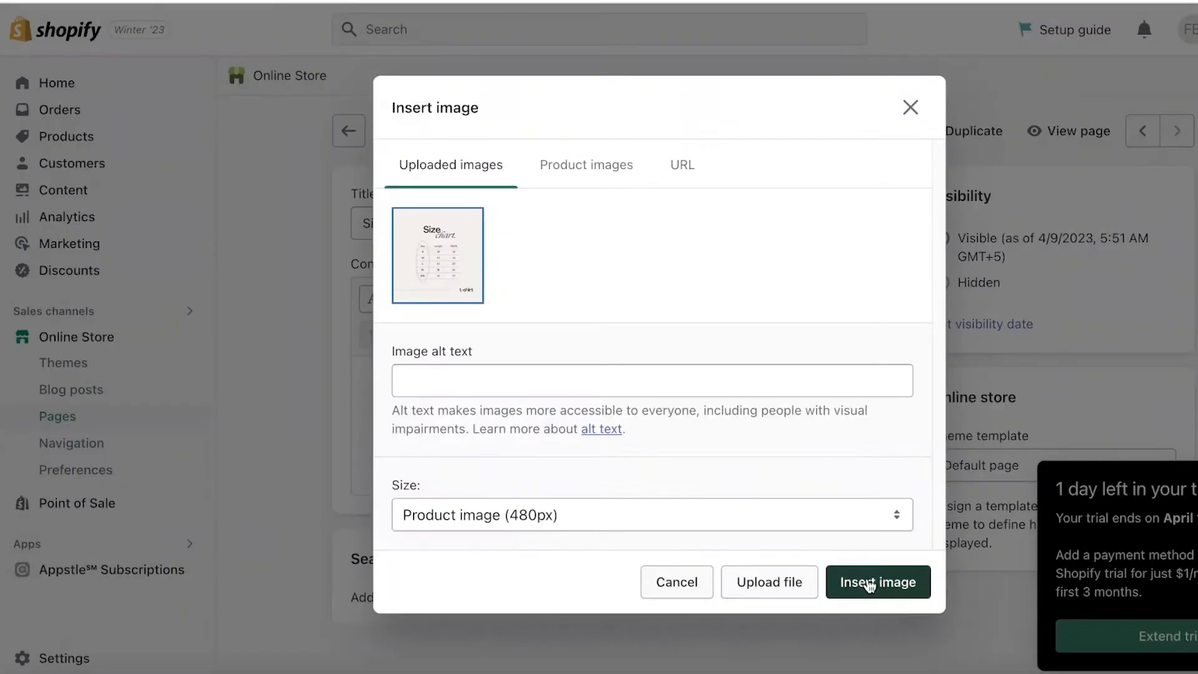
click(869, 583)
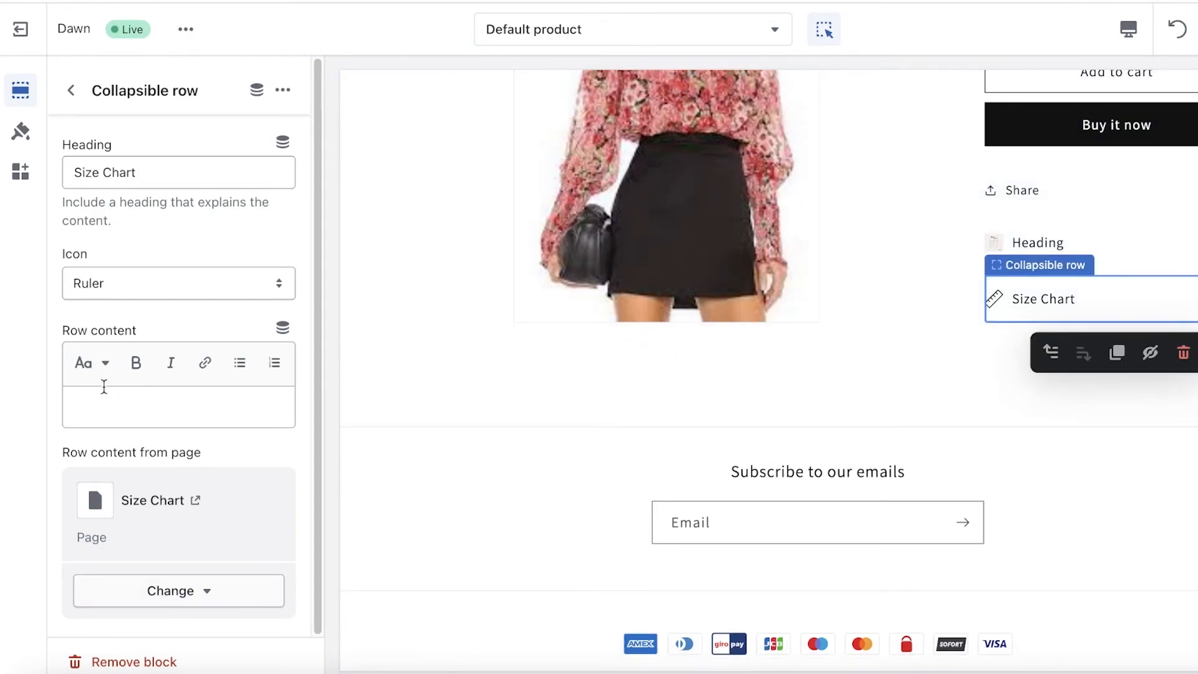
click(282, 327)
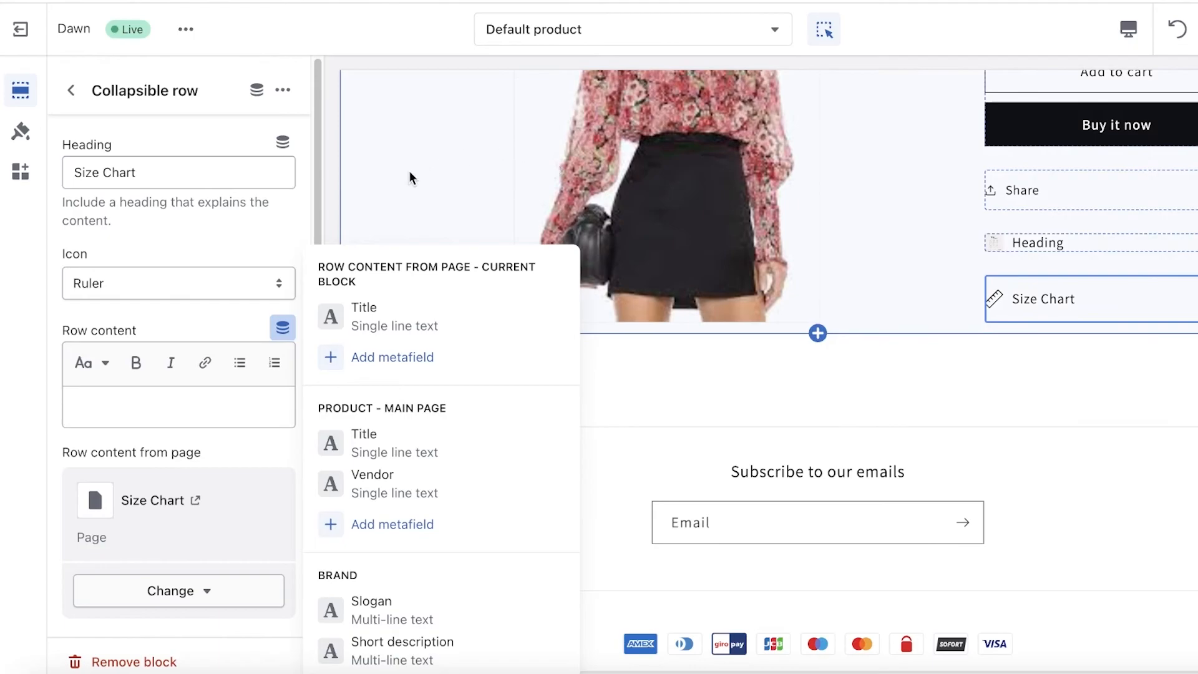
click(640, 454)
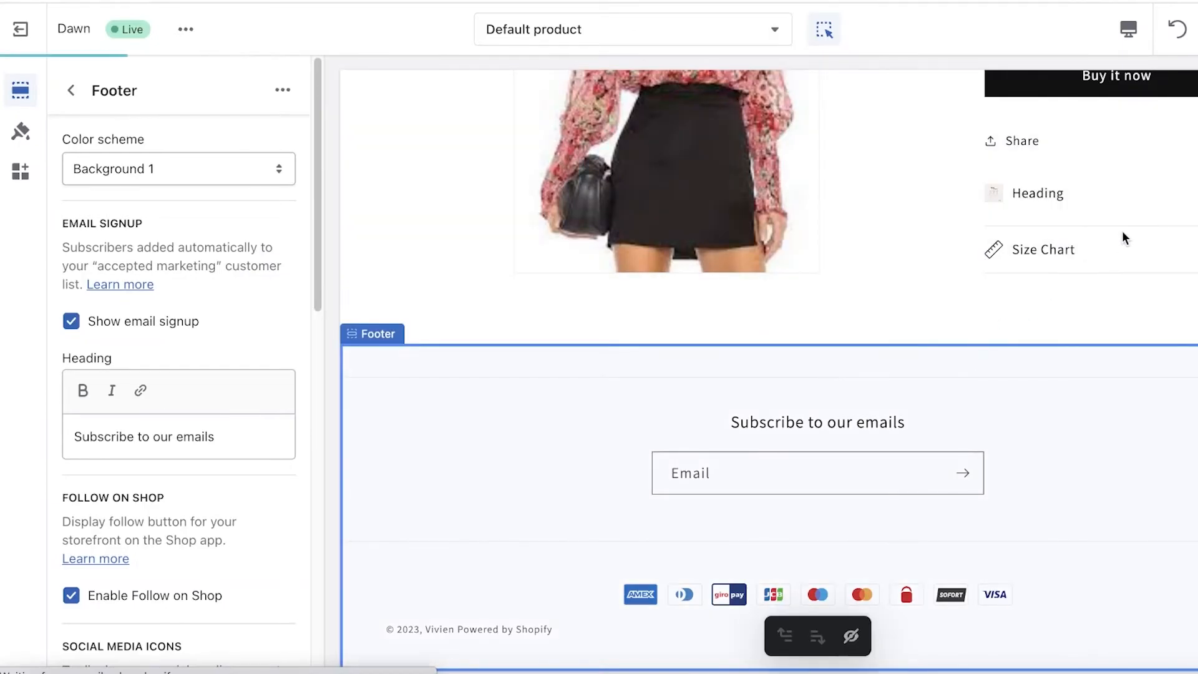
scroll(1122, 235, up, 10)
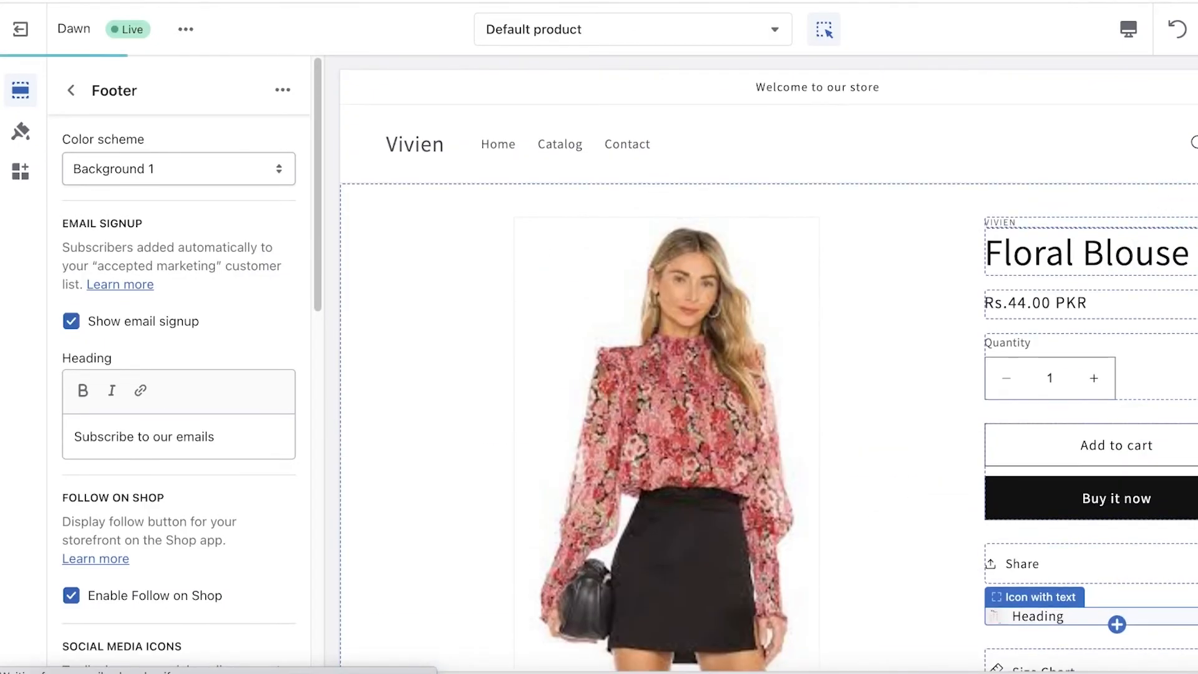
click(598, 29)
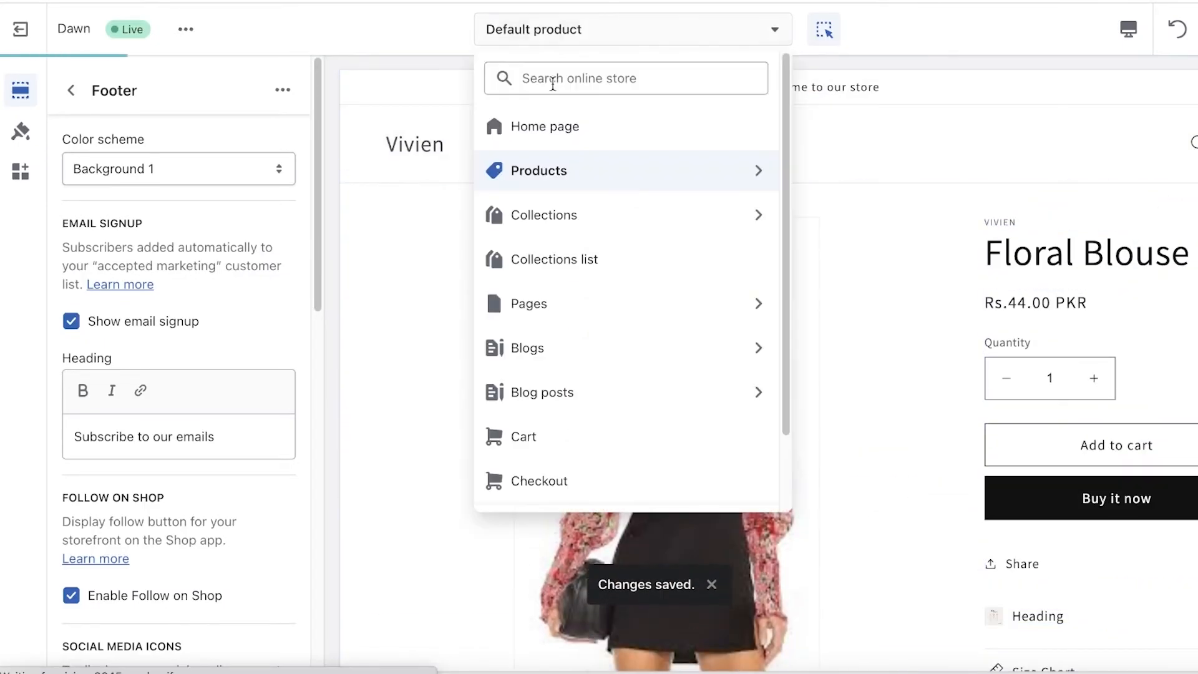
click(570, 302)
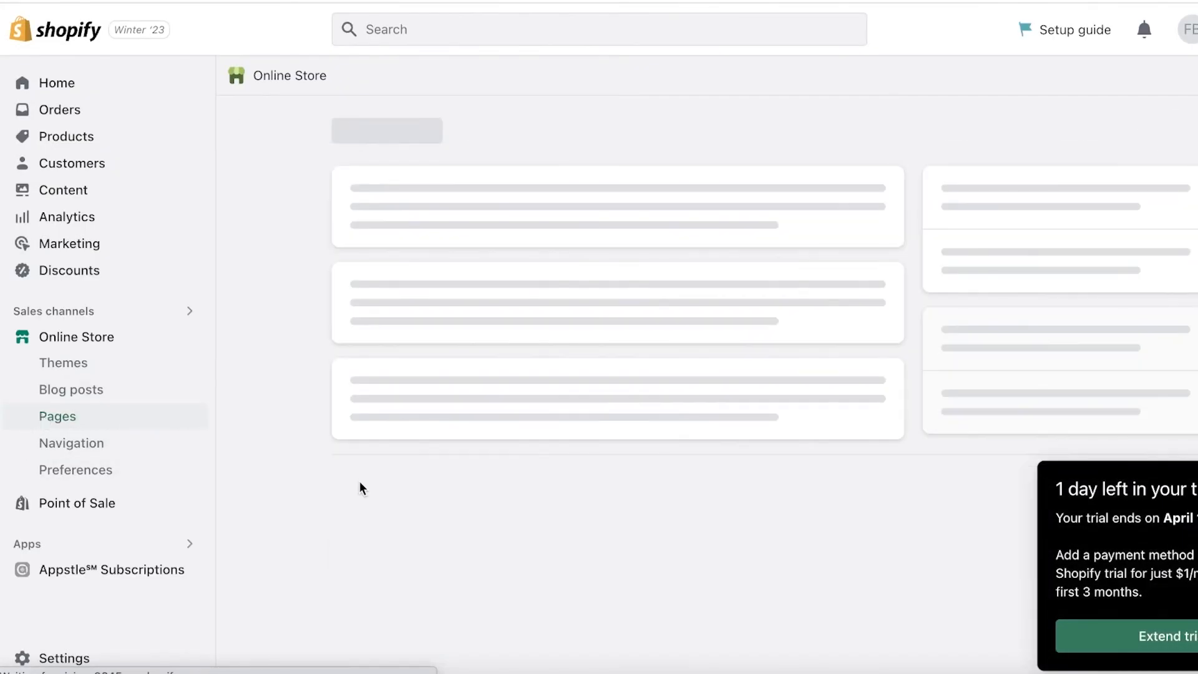
click(410, 424)
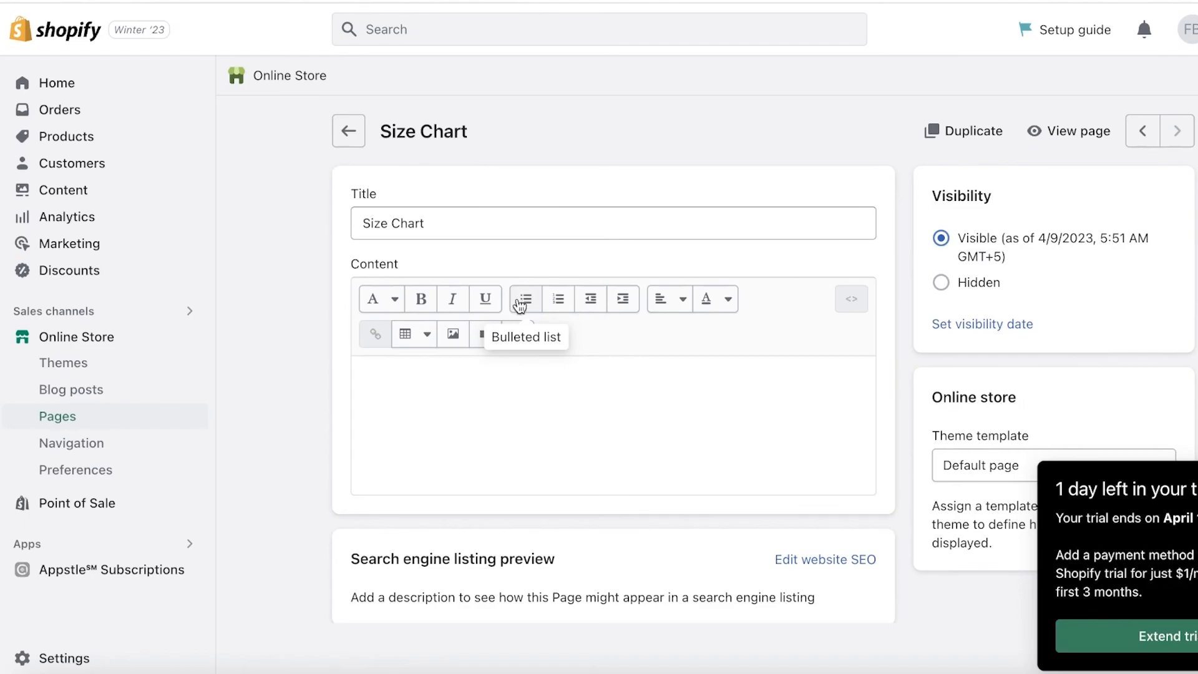
click(453, 334)
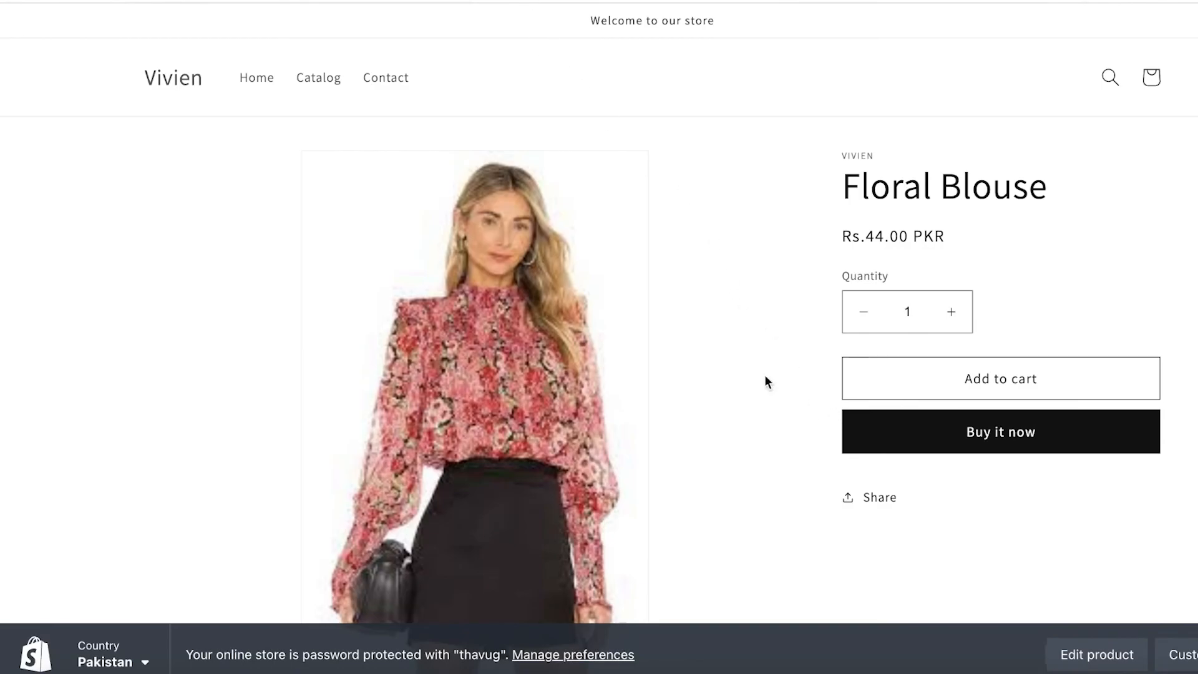
- Reload the Floral Blouse product page on the storefront and expand its Size Chart row to check the content
click(65, 0)
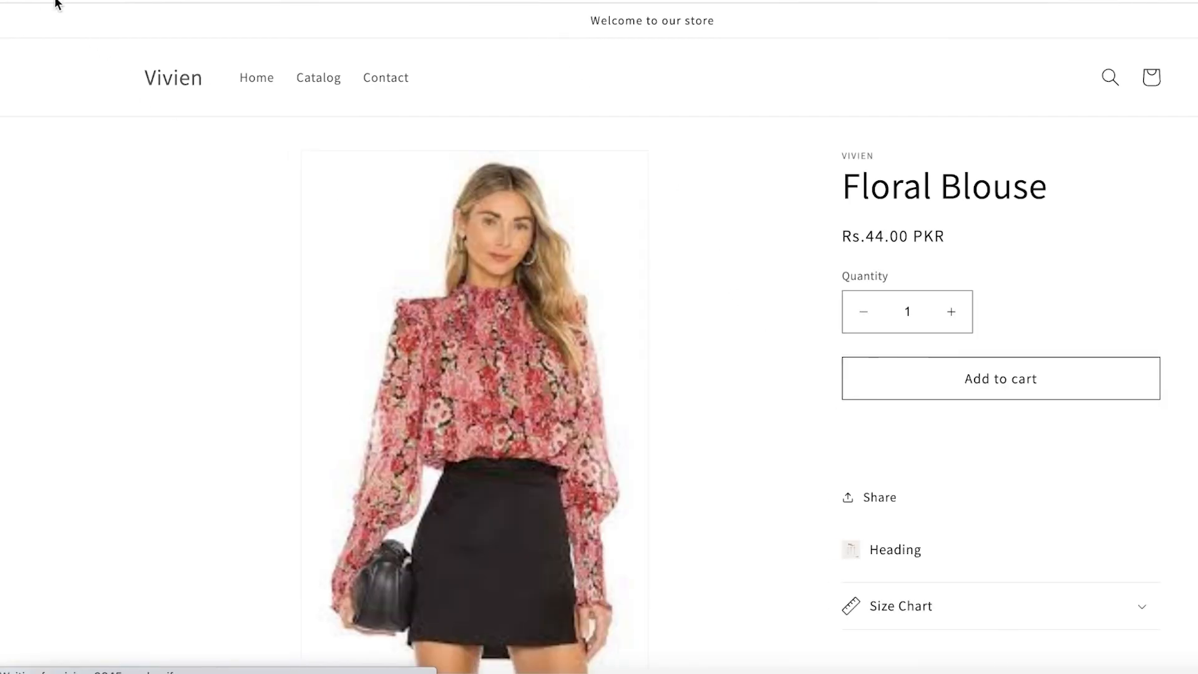
scroll(562, 424, down, 3)
click(898, 436)
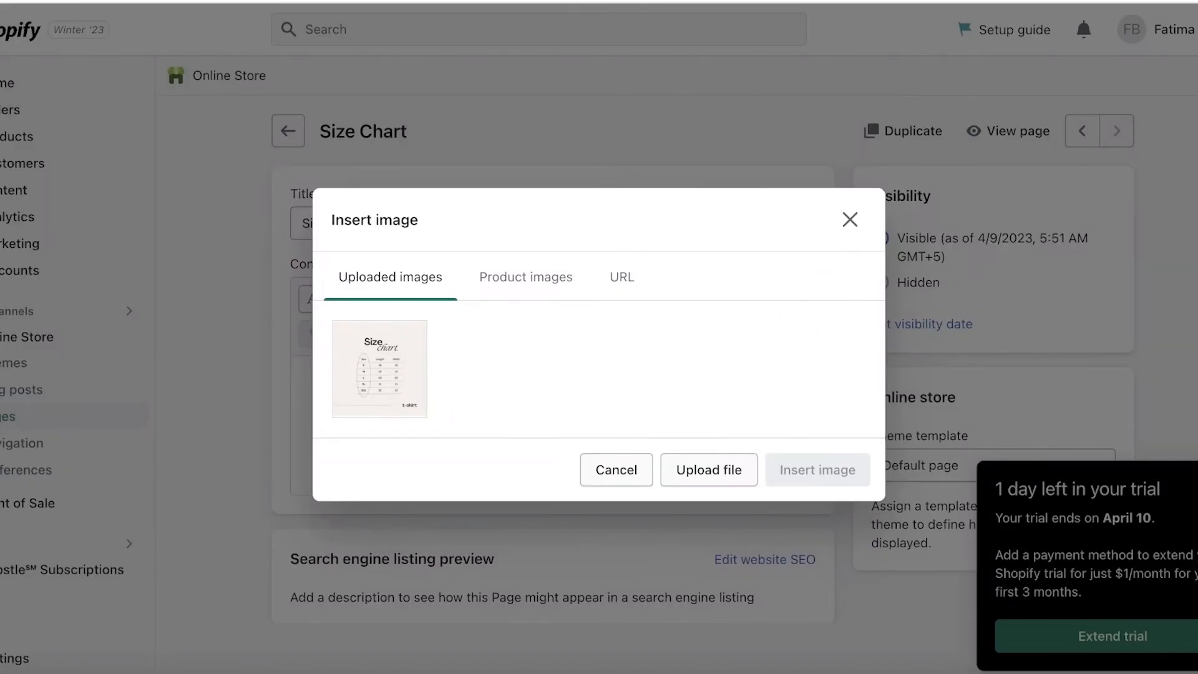
- Return to the Size Chart page in the Shopify admin and dismiss the pending image insertion
click(805, 28)
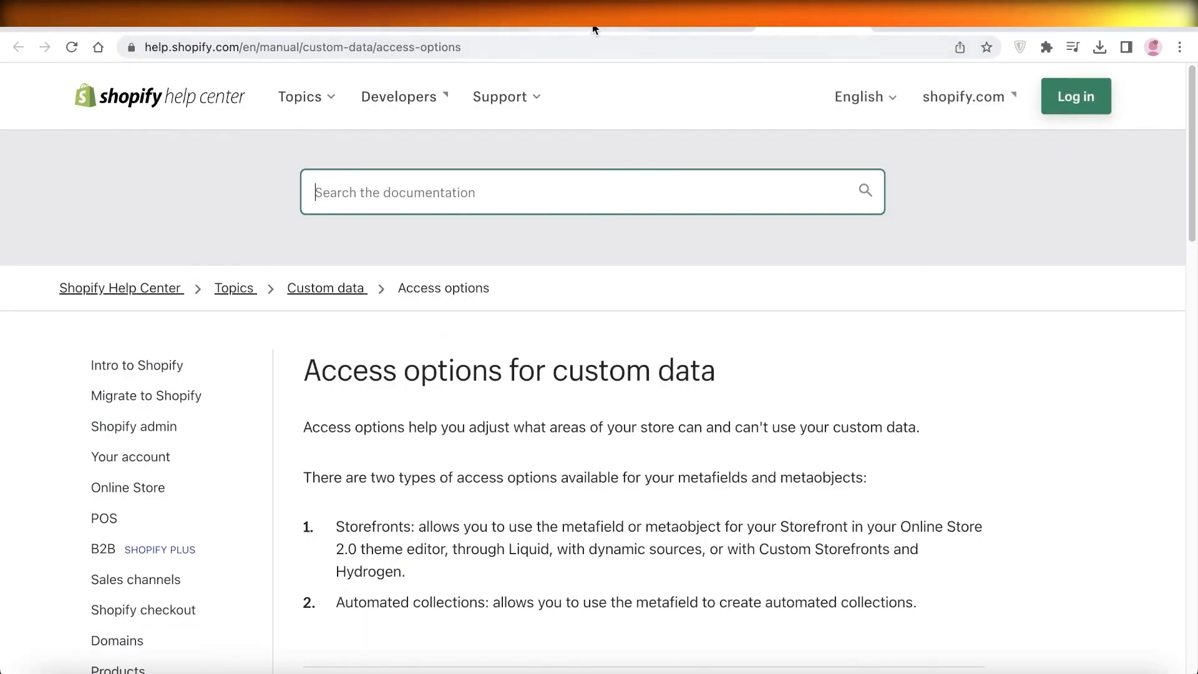
click(560, 28)
click(824, 258)
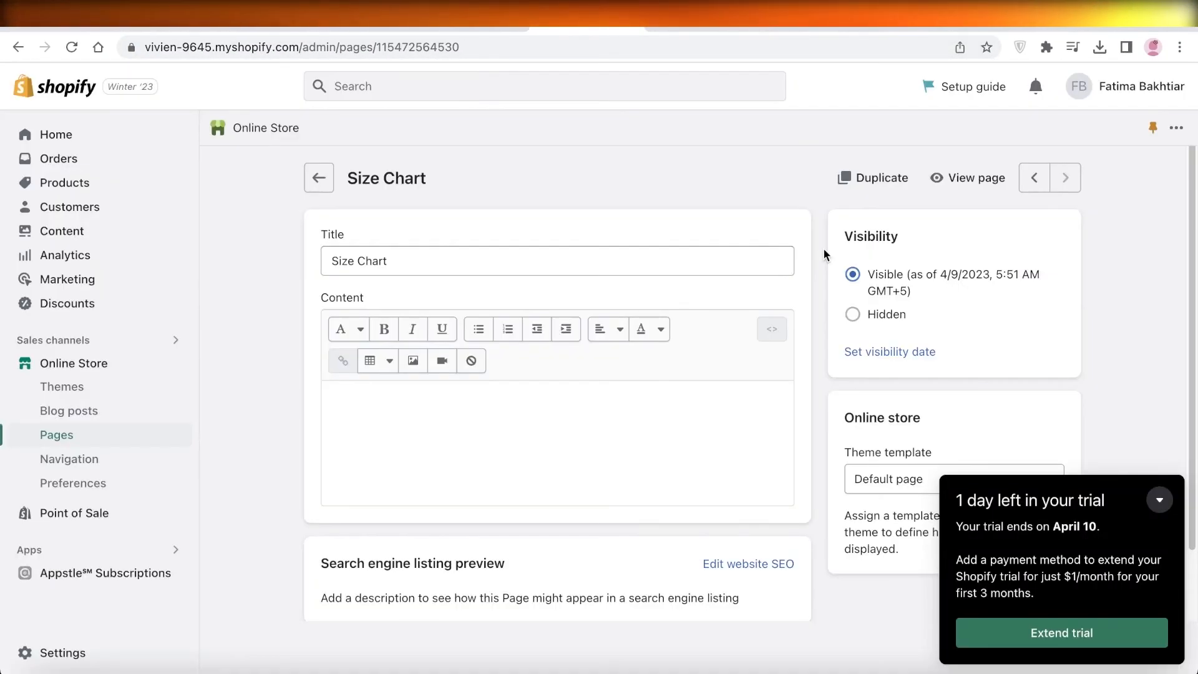